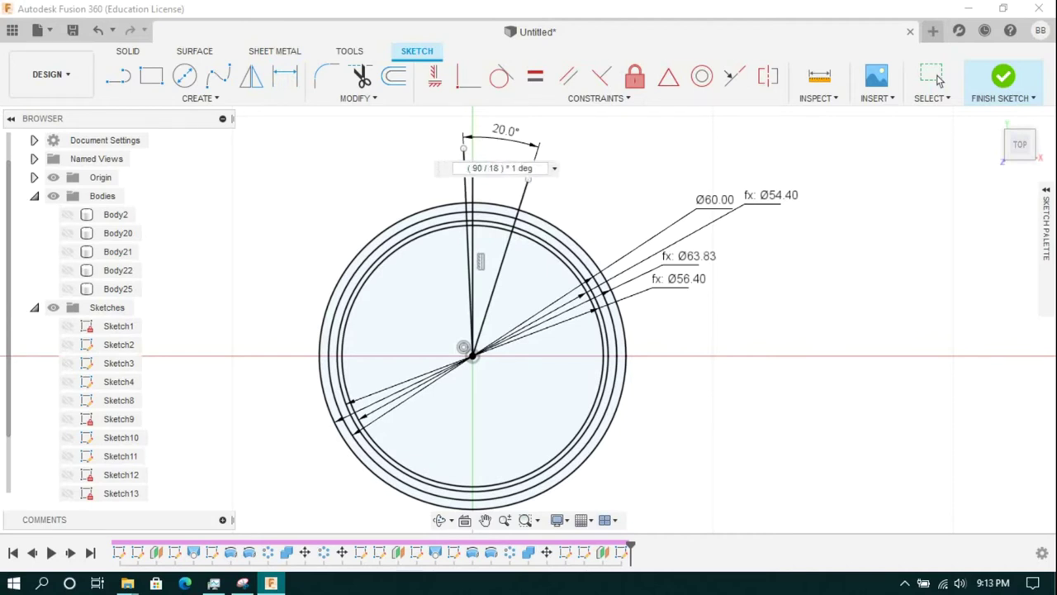
# Confirm the angle between the two lines, then change it from 5° to 10°
pyautogui.press('Return')
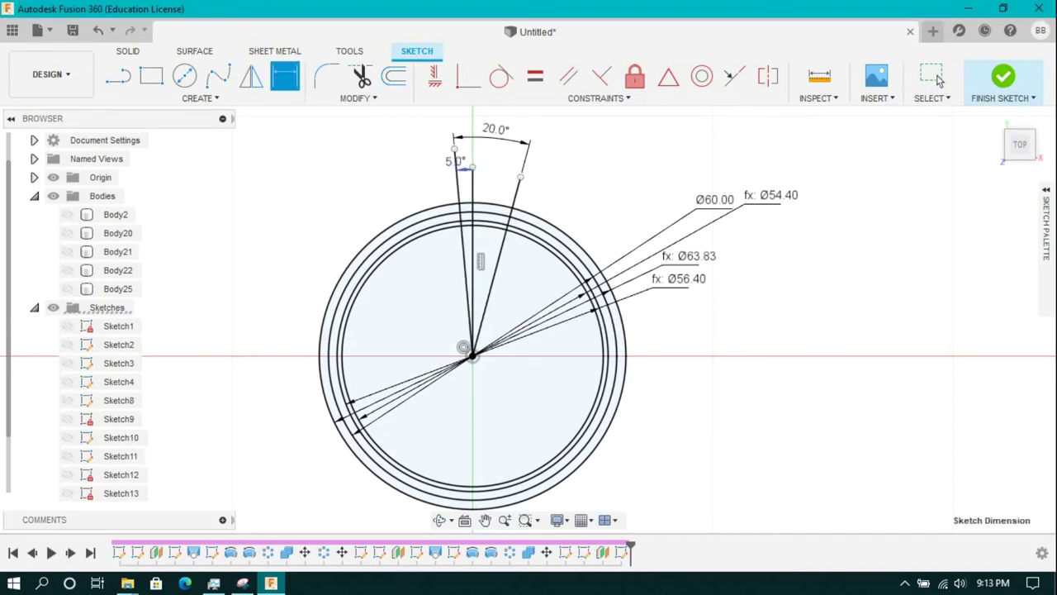
pyautogui.doubleClick(457, 162)
pyautogui.write('10')
pyautogui.press('Return')
pyautogui.scroll(3, 495, 170)
pyautogui.scroll(-2, 455, 260)
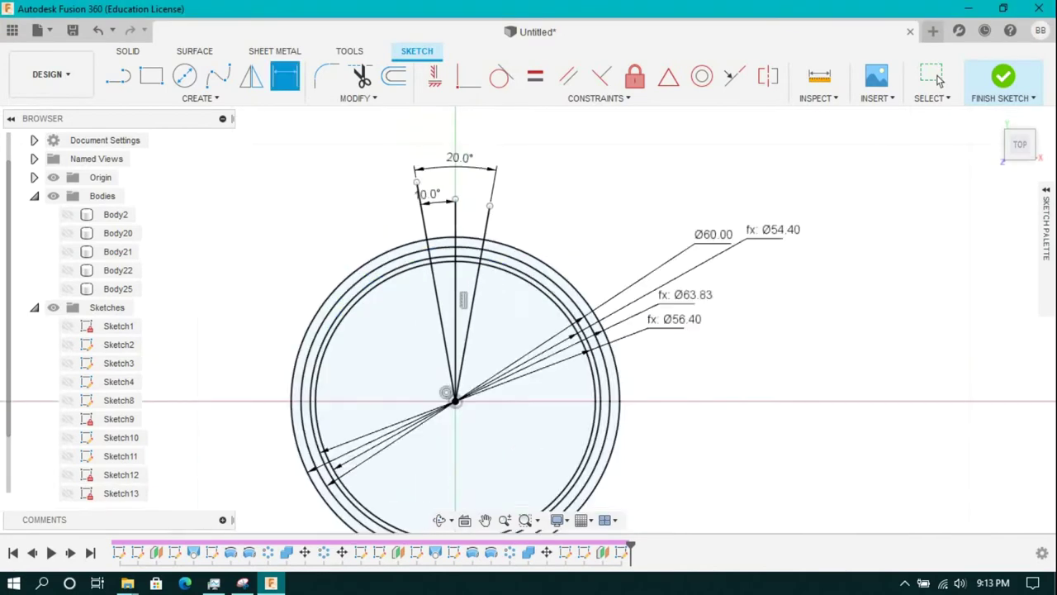
# Draw a Ø20.521 circle centred where the line meets the ring
pyautogui.press('c')
pyautogui.scroll(3, 462, 207)
pyautogui.click(536, 206)
pyautogui.scroll(-2, 422, 213)
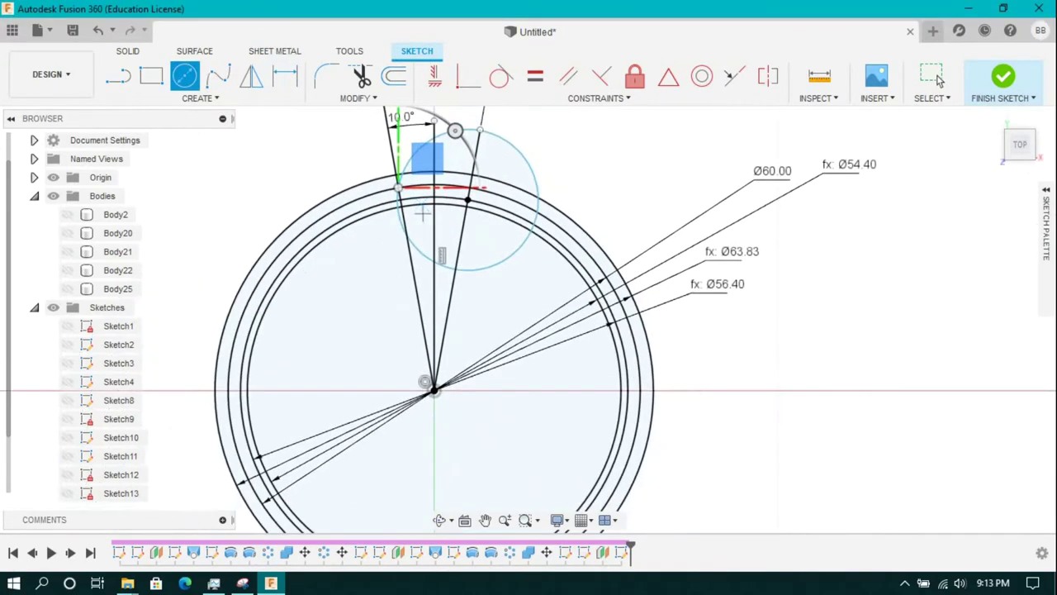
pyautogui.scroll(-3, 422, 213)
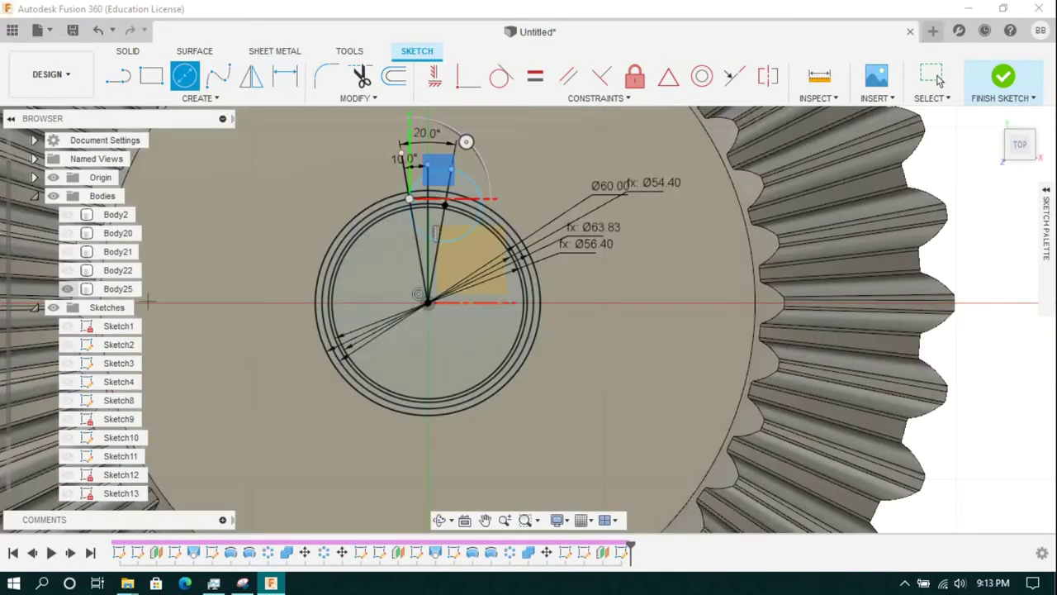
pyautogui.scroll(3, 437, 174)
pyautogui.scroll(3, 438, 174)
pyautogui.scroll(2, 347, 237)
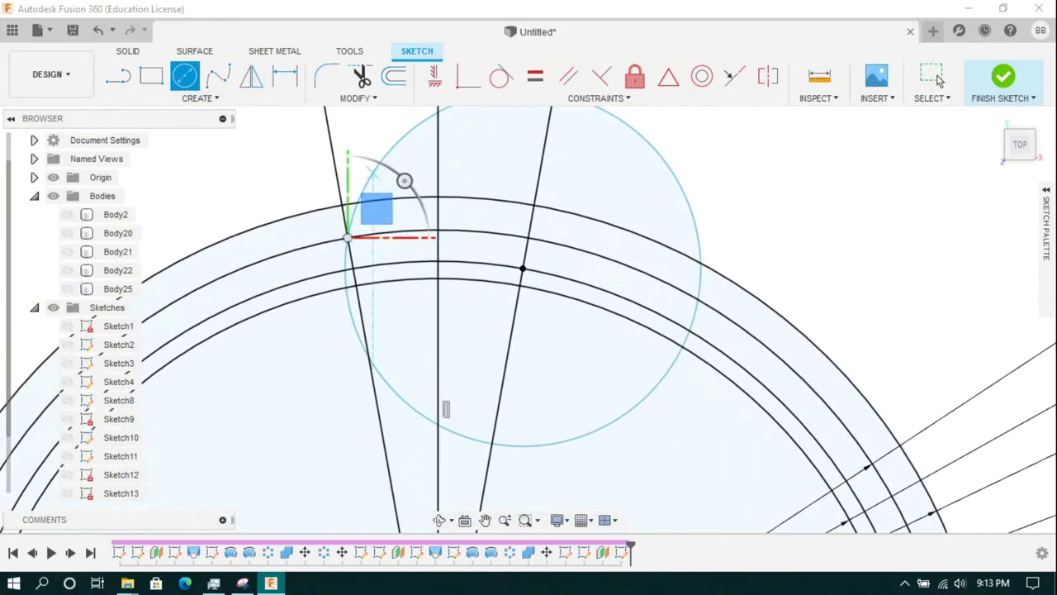
pyautogui.click(348, 237)
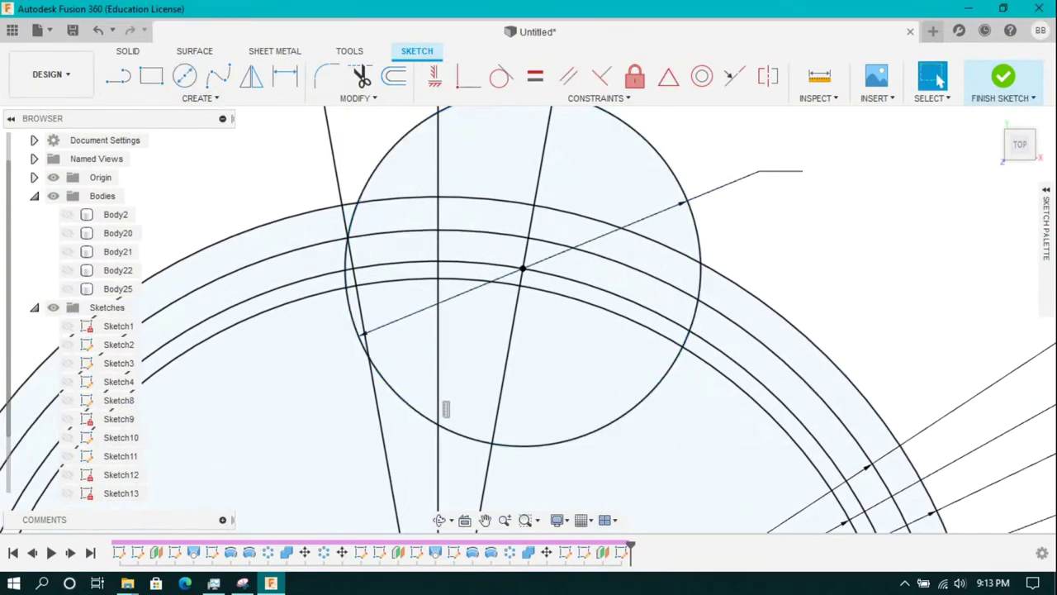
pyautogui.press('d')
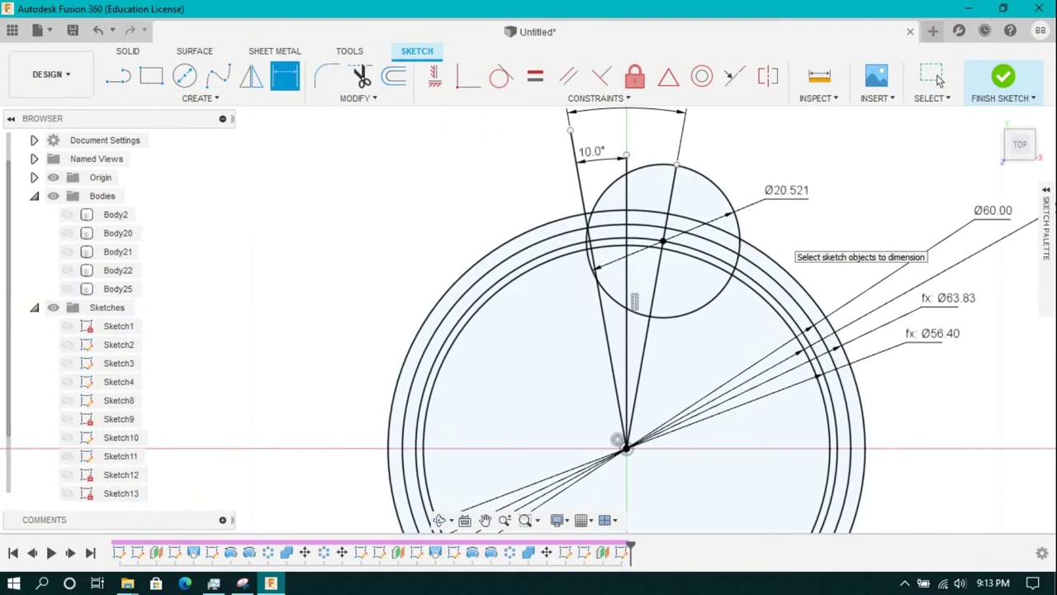
pyautogui.scroll(-2, 472, 225)
pyautogui.scroll(2, 667, 227)
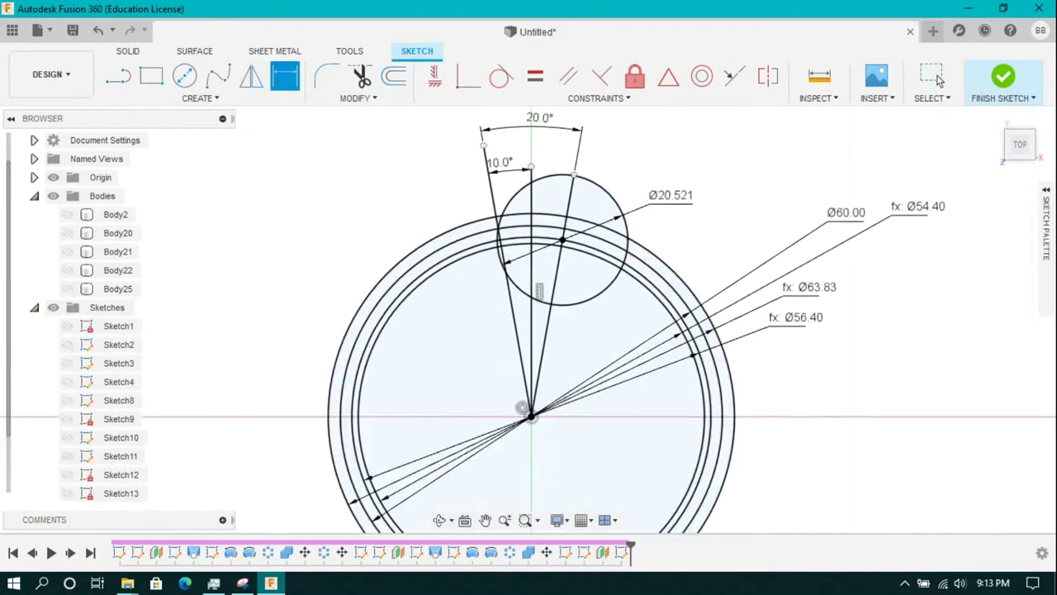
# Add small circles tangent to the middle ring
pyautogui.press('c')
pyautogui.scroll(3, 547, 242)
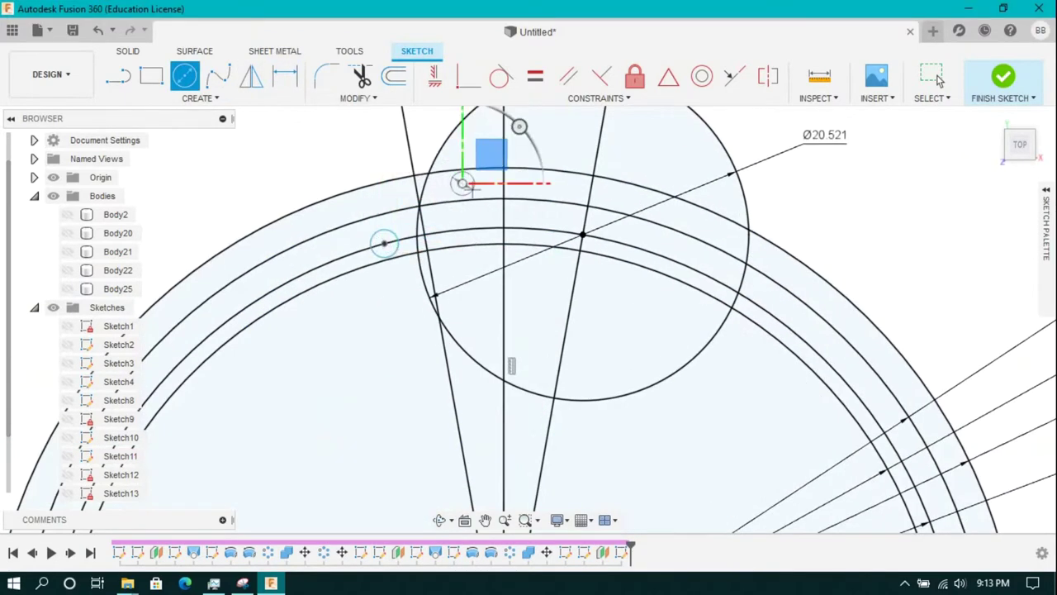
pyautogui.scroll(2, 377, 218)
pyautogui.click(377, 218)
pyautogui.scroll(-1, 407, 220)
pyautogui.scroll(2, 477, 155)
pyautogui.scroll(-1, 462, 146)
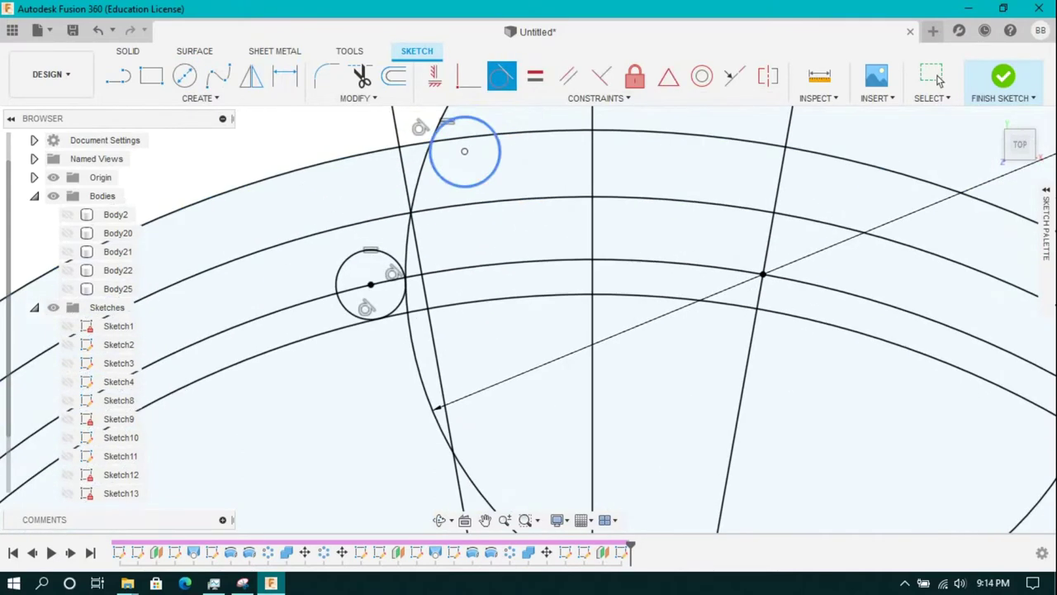
# Mirror the two small circles and the large circle across the centre line, then finish the sketch
pyautogui.press('m')
pyautogui.click(460, 147)
pyautogui.click(400, 223)
pyautogui.click(427, 273)
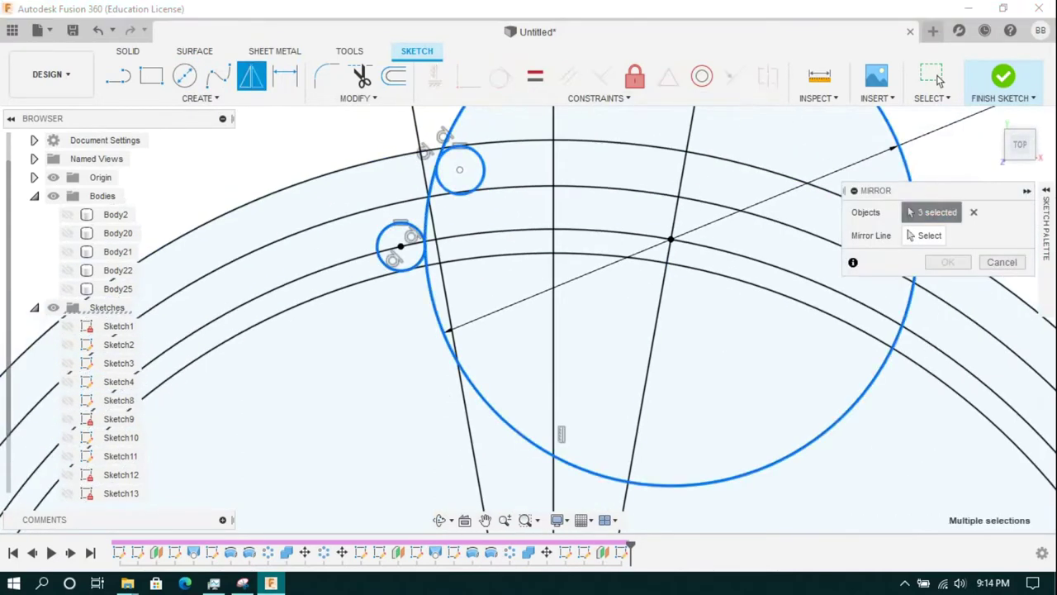
pyautogui.click(553, 275)
pyautogui.scroll(-2, 553, 275)
pyautogui.click(947, 261)
pyautogui.scroll(-2, 756, 211)
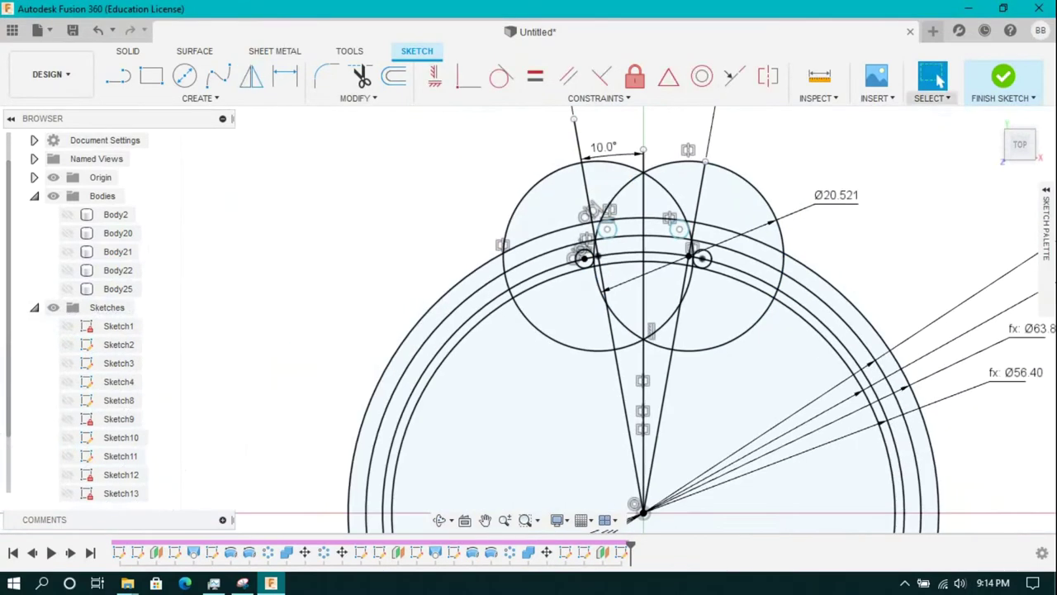
pyautogui.scroll(-2, 748, 201)
pyautogui.click(1003, 76)
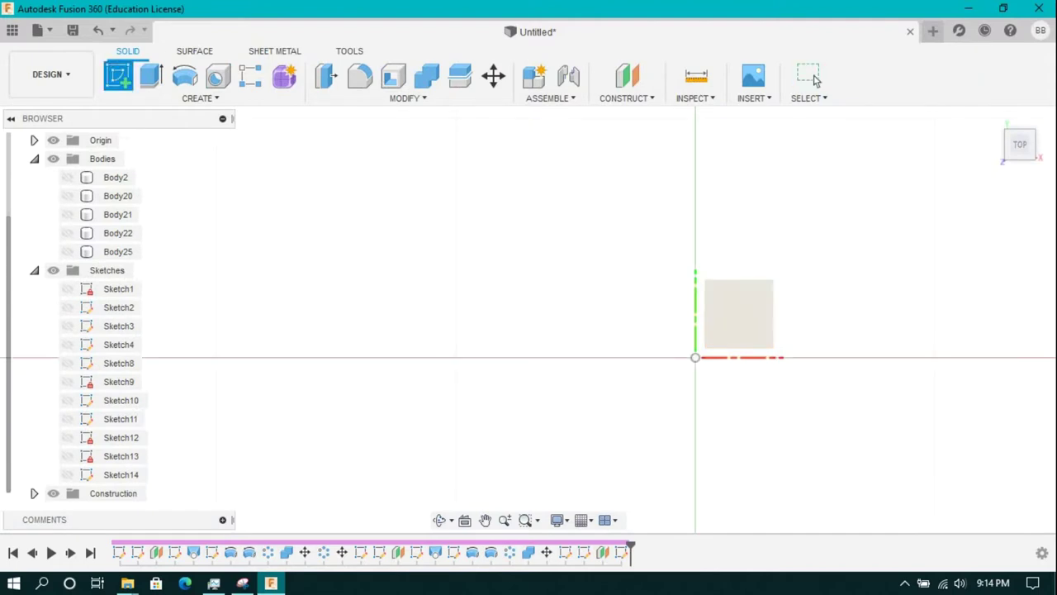
# Draw a Ø100 circle centred on the sketch origin
pyautogui.press('c')
pyautogui.click(465, 376)
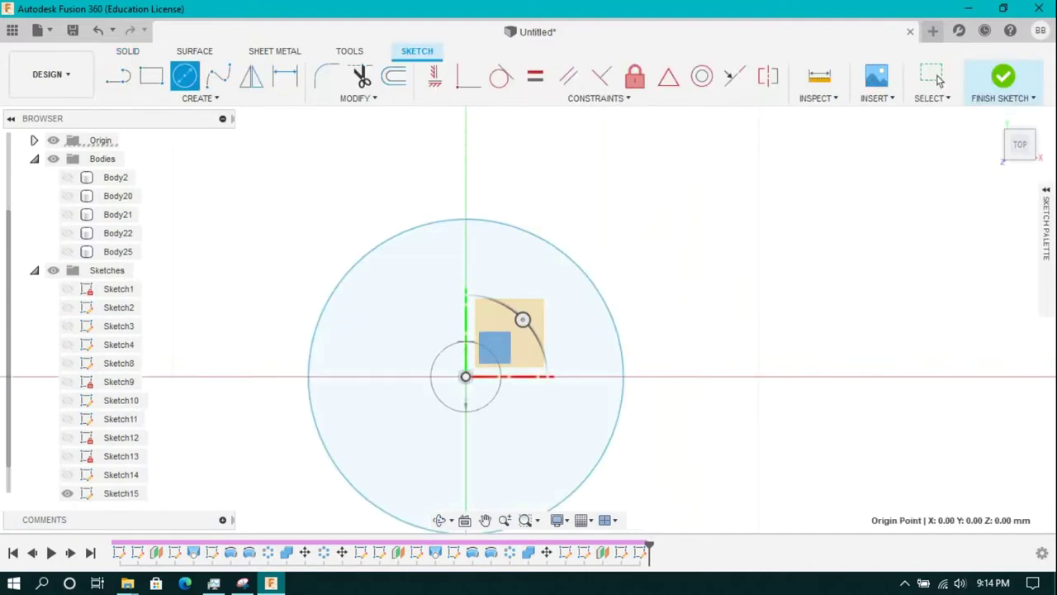
pyautogui.write('d')
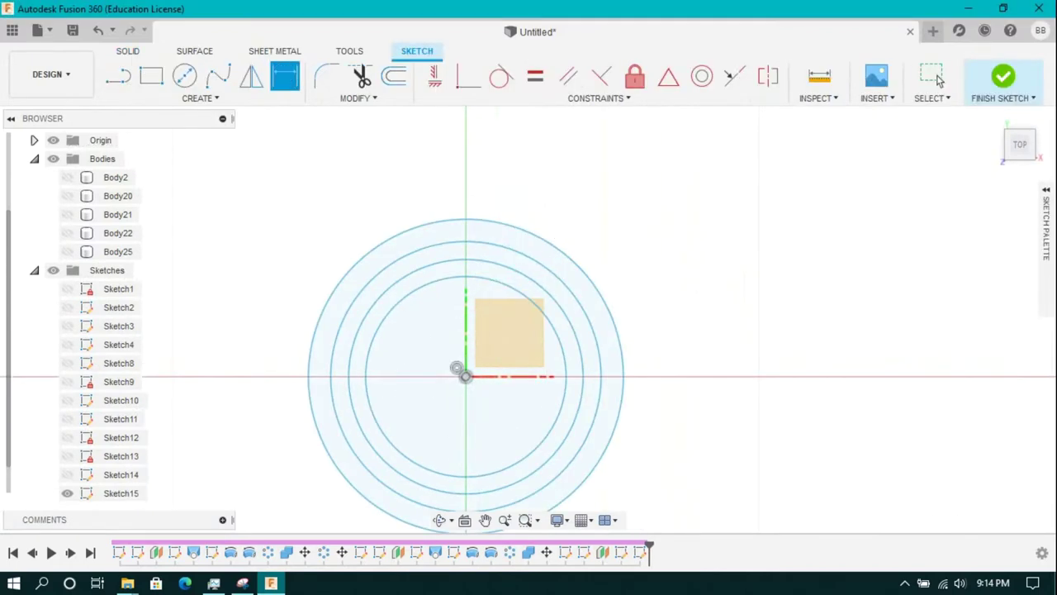
pyautogui.write('100')
pyautogui.press('Return')
# Add concentric circles dimensioned Ø94 (100*0.94) and Ø92 (100*0.92)
pyautogui.click(579, 329)
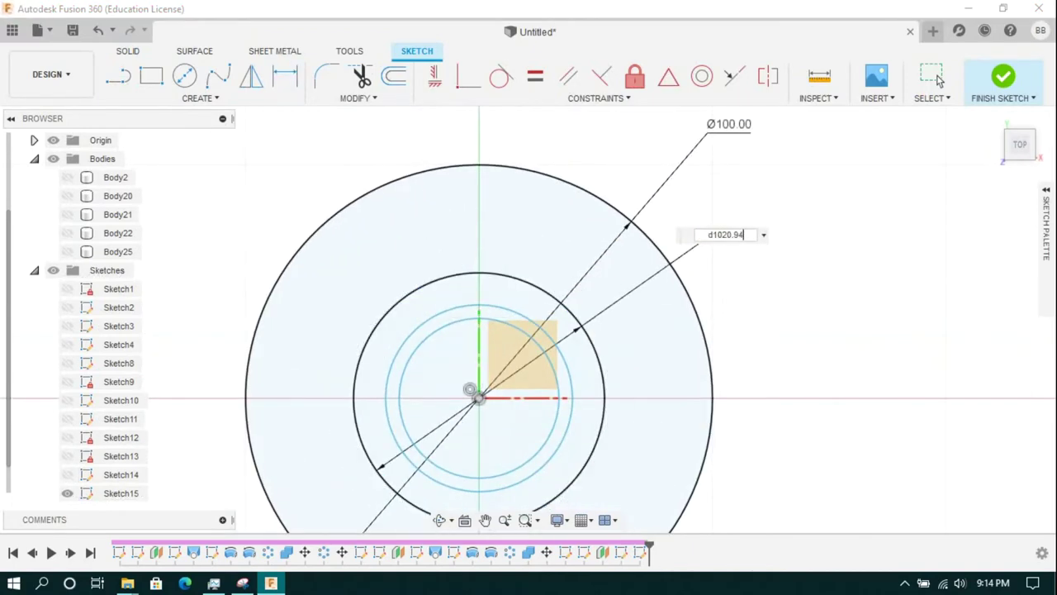
pyautogui.press('Return')
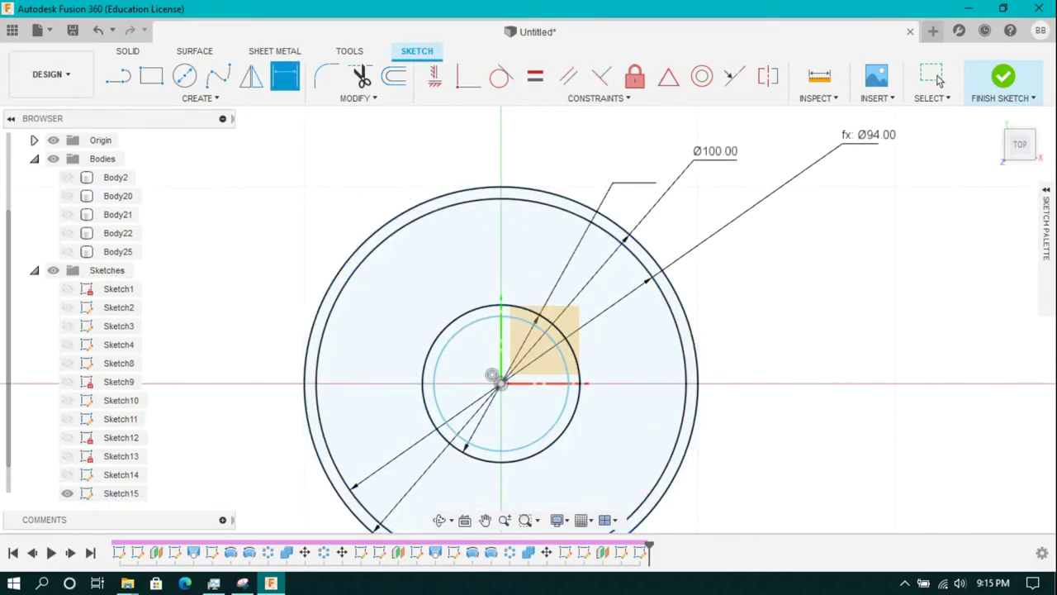
pyautogui.write('d103-2')
pyautogui.press('Return')
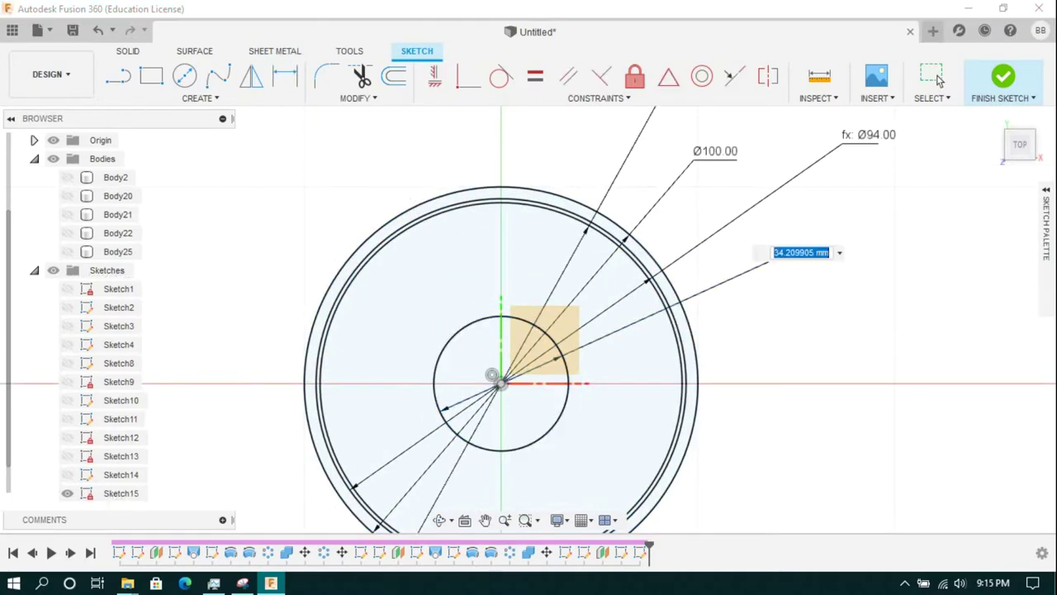
pyautogui.write('0.92')
pyautogui.press('Return')
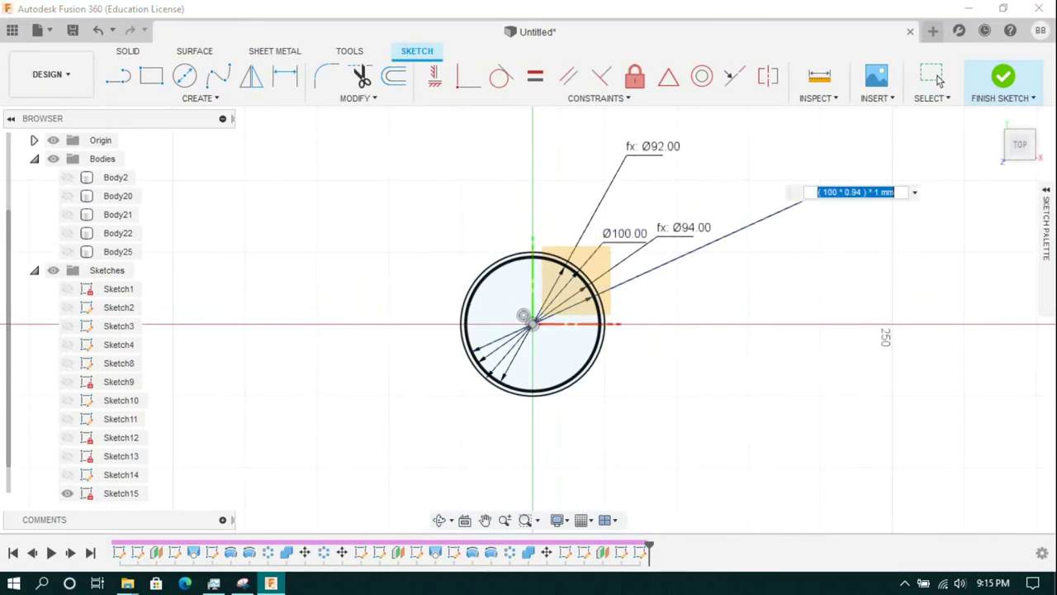
pyautogui.press('Return')
# Start a line from the sketch origin
pyautogui.press('l')
pyautogui.scroll(5, 533, 322)
pyautogui.click(560, 433)
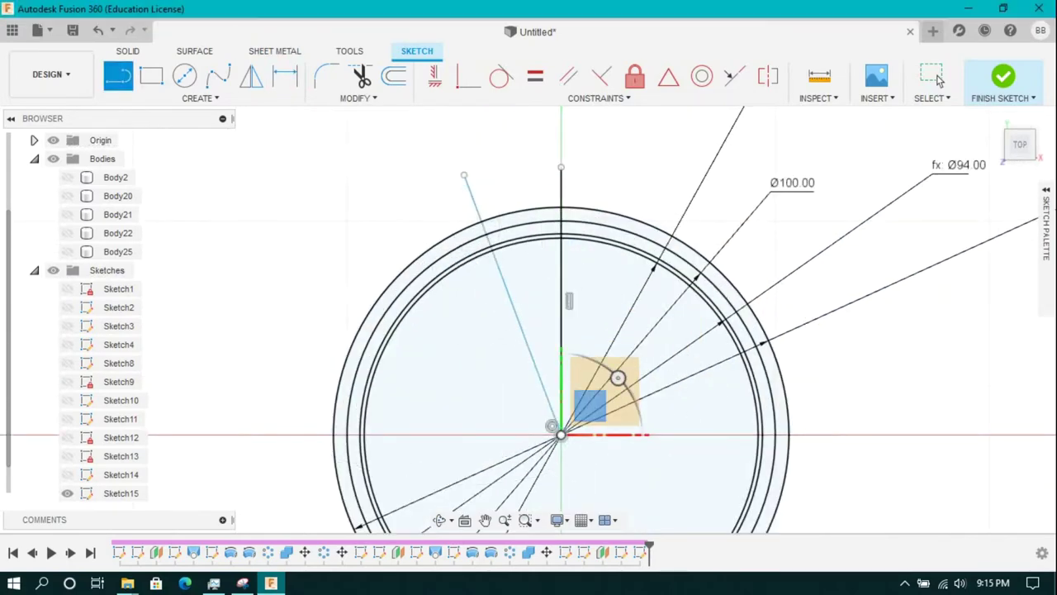
# End the slanted line and dimension its angle to the vertical line as 10° (20/2)
pyautogui.click(464, 175)
pyautogui.click(284, 76)
pyautogui.click(503, 280)
pyautogui.click(616, 264)
pyautogui.click(578, 140)
pyautogui.write('20')
pyautogui.press('Return')
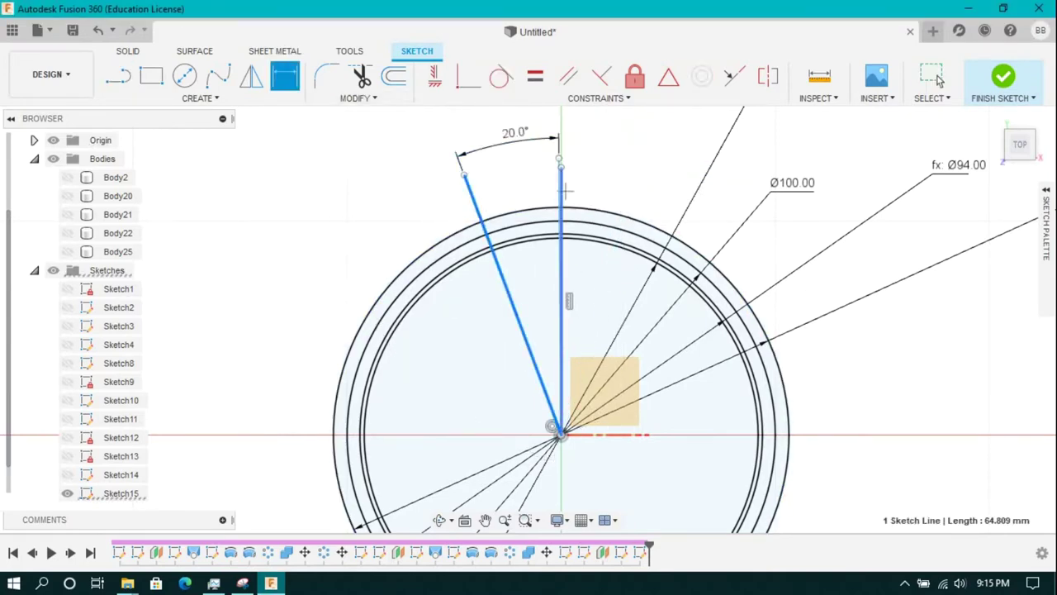
pyautogui.doubleClick(515, 133)
pyautogui.write('2')
pyautogui.press('Return')
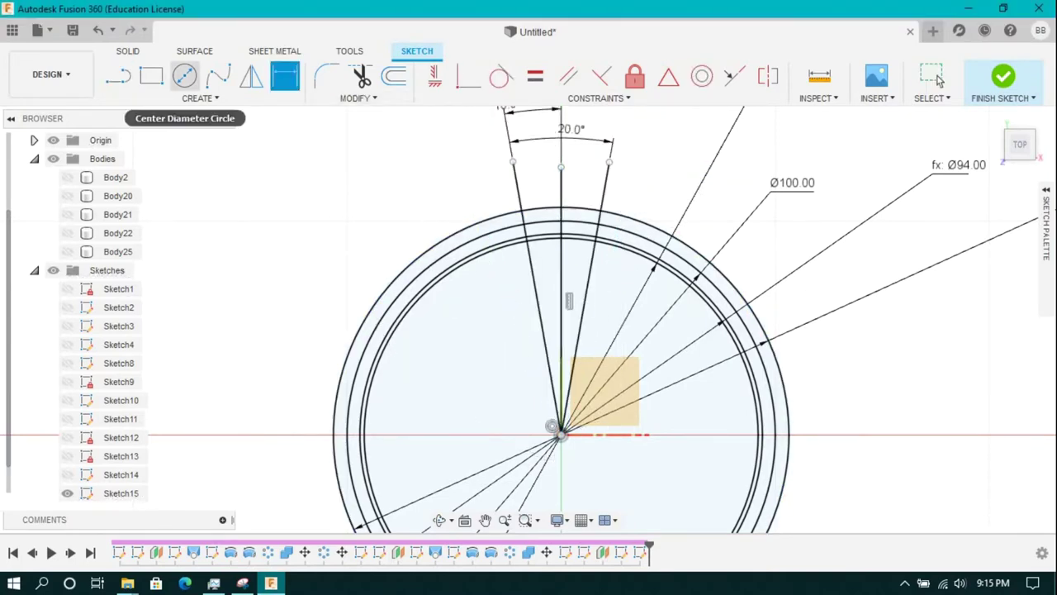
# Draw a Ø34.202 circle centred where the slanted line meets the ring
pyautogui.scroll(5, 550, 231)
pyautogui.click(674, 240)
pyautogui.click(506, 330)
pyautogui.click(420, 376)
# Draw a small circle and make it tangent to the ring arc
pyautogui.press('c')
pyautogui.scroll(3, 437, 236)
pyautogui.scroll(-3, 597, 216)
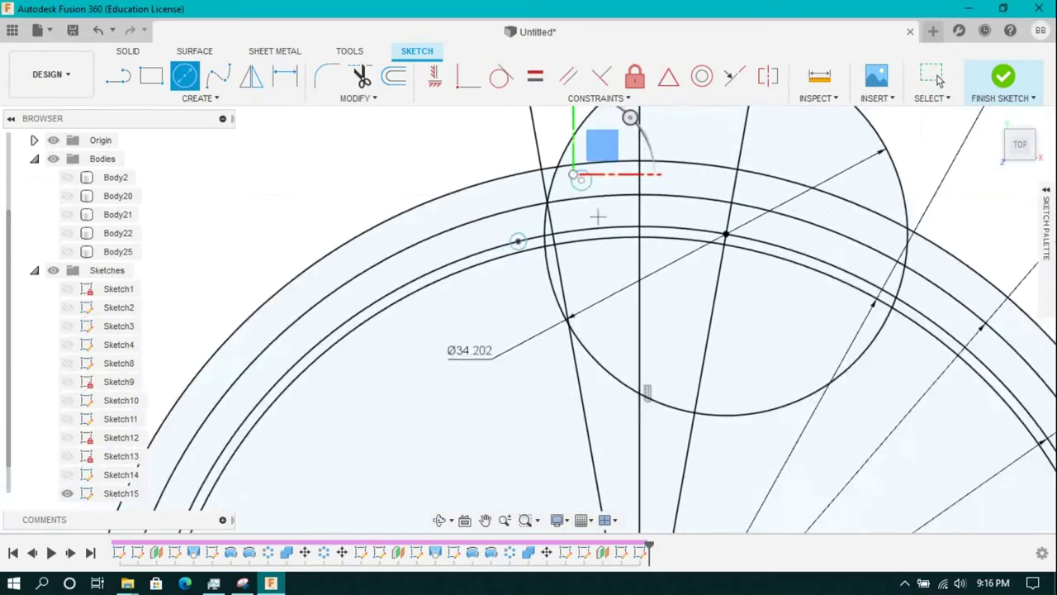
pyautogui.scroll(-2, 597, 216)
pyautogui.scroll(2, 588, 200)
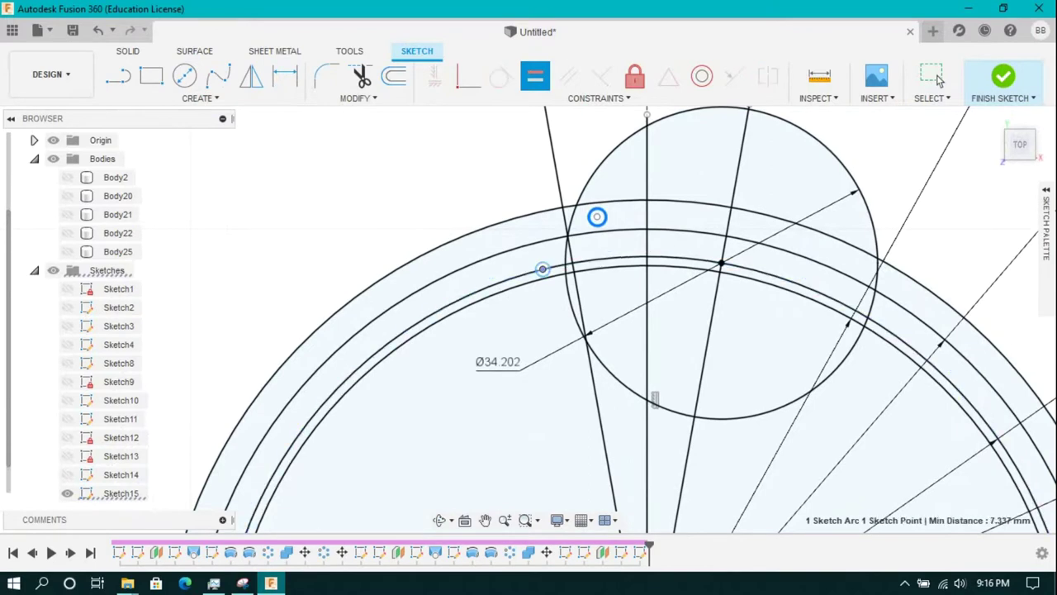
pyautogui.scroll(2, 597, 216)
pyautogui.scroll(-2, 608, 200)
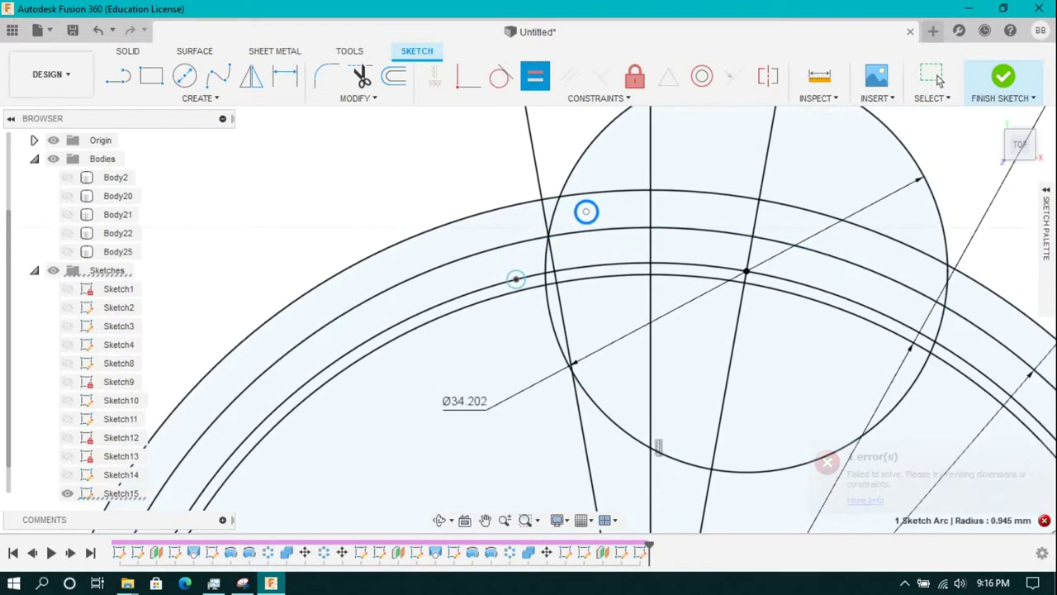
pyautogui.press('d')
pyautogui.scroll(2, 585, 212)
pyautogui.click(511, 308)
pyautogui.click(538, 301)
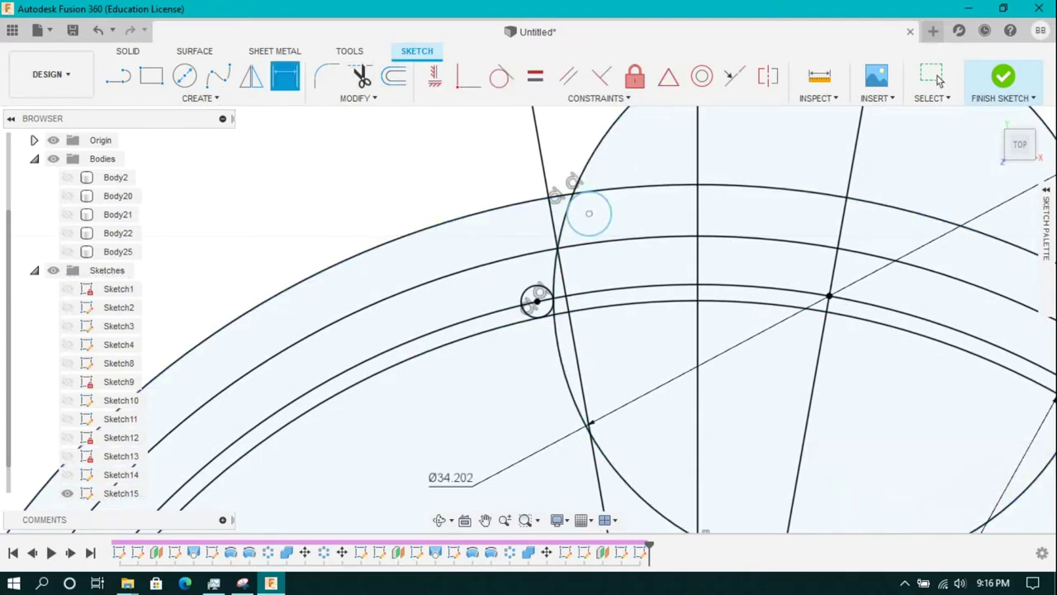
# Dimension the small circles to Ø2 mm
pyautogui.click(405, 206)
pyautogui.click(609, 309)
pyautogui.click(587, 206)
pyautogui.click(640, 206)
pyautogui.press('Return')
# Mirror the two small circles and the Ø34.202 circle across the centre line and finish the sketch
pyautogui.scroll(-5, 578, 331)
pyautogui.scroll(5, 579, 330)
pyautogui.click(251, 76)
pyautogui.click(582, 322)
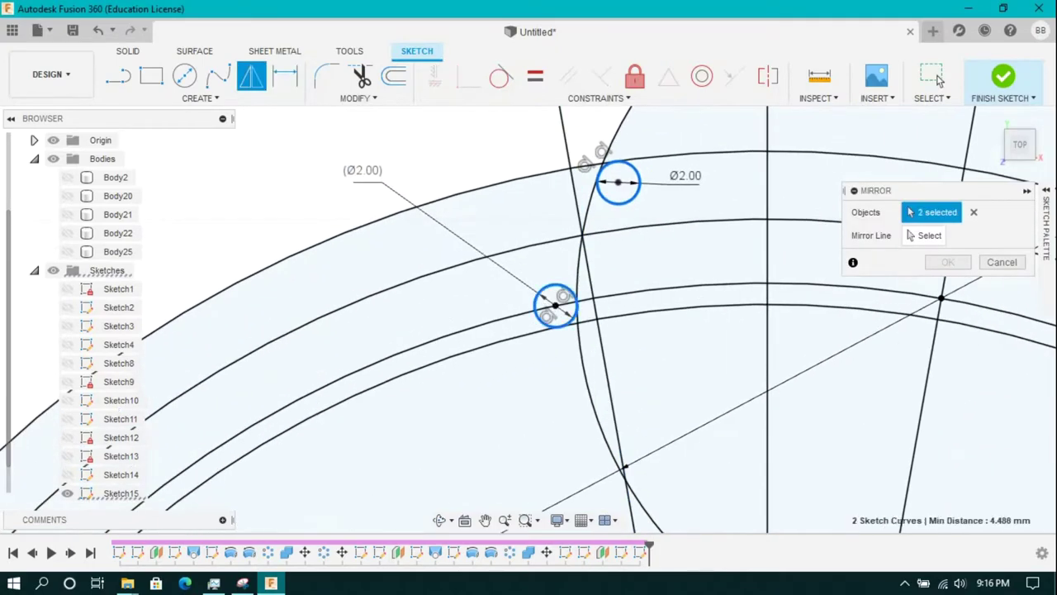
pyautogui.click(611, 264)
pyautogui.click(686, 464)
pyautogui.click(680, 462)
pyautogui.click(947, 262)
pyautogui.click(1003, 76)
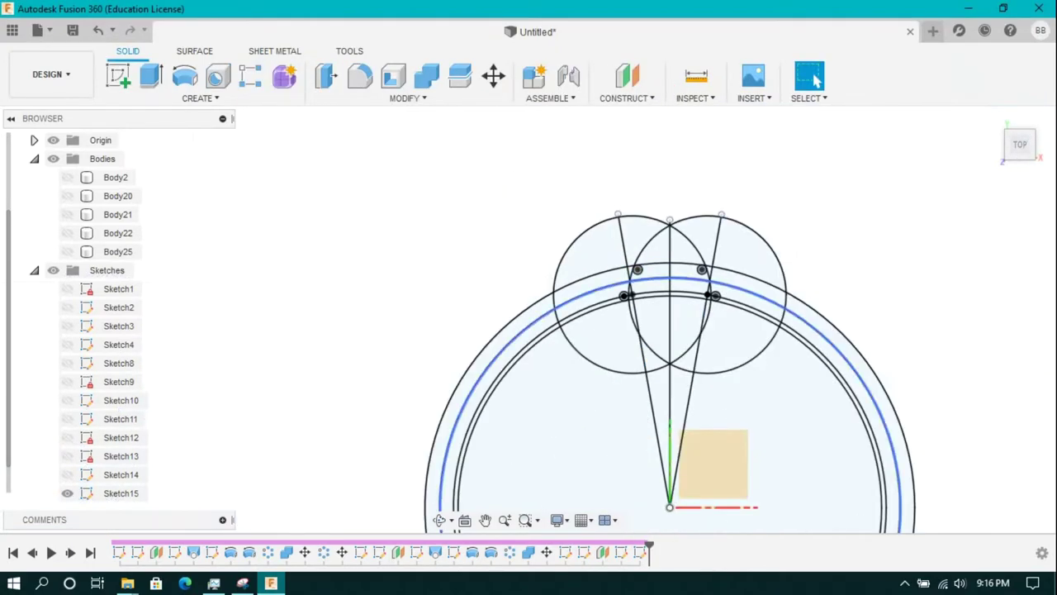
pyautogui.click(197, 97)
# Start a loft and select the Sketch15 tooth profile as Profile 1
pyautogui.click(190, 137)
pyautogui.keyDown('shift'); pyautogui.moveTo(579, 330); pyautogui.dragTo(628, 314, button='middle'); pyautogui.keyUp('shift')
pyautogui.scroll(3, 496, 372)
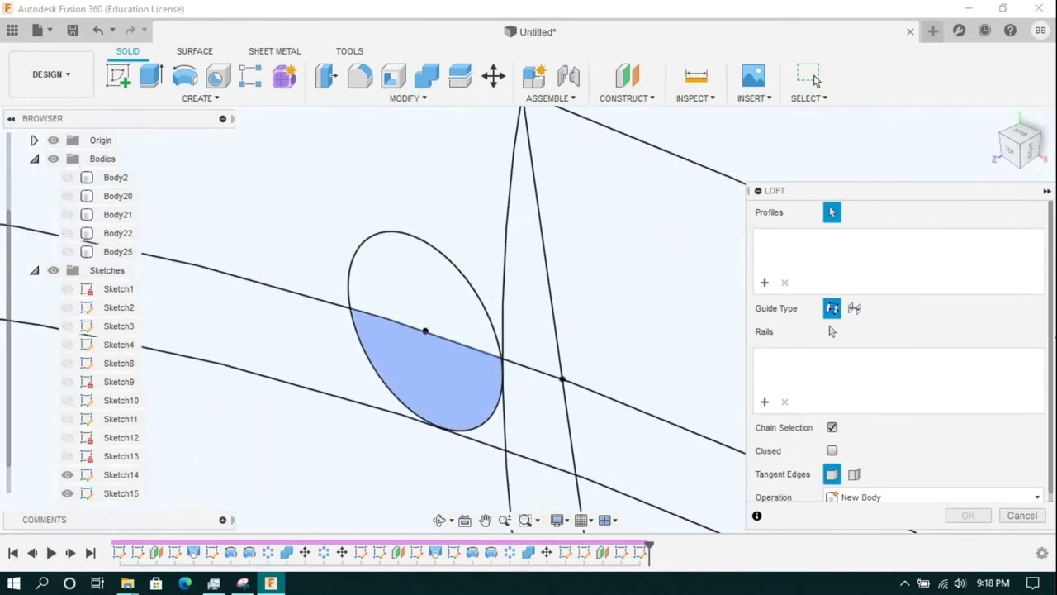
pyautogui.click(491, 431)
pyautogui.scroll(-4, 495, 331)
pyautogui.scroll(5, 537, 347)
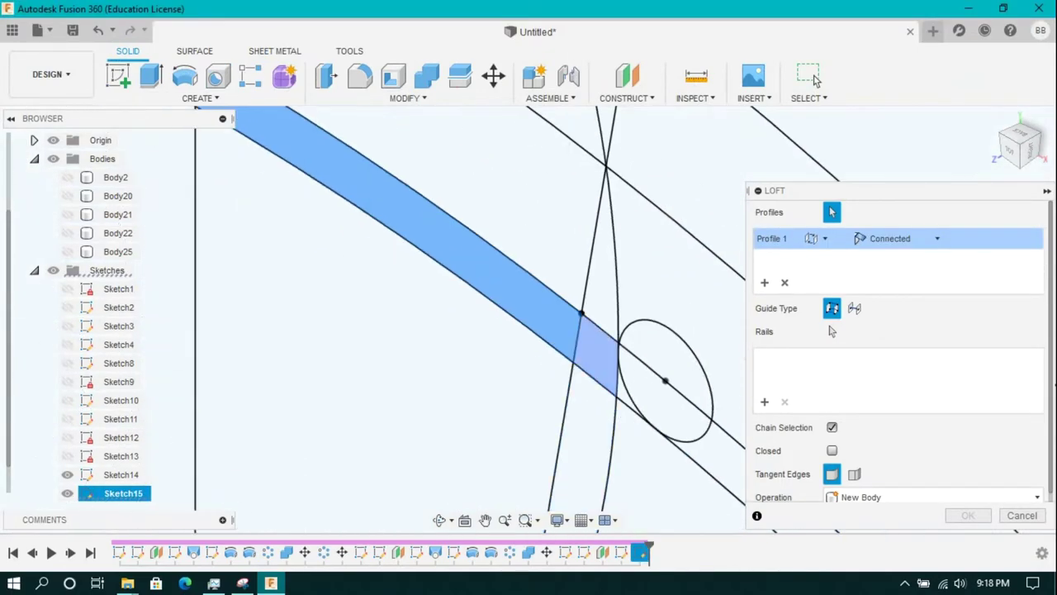
pyautogui.scroll(-3, 471, 322)
pyautogui.scroll(3, 372, 248)
pyautogui.keyDown('shift'); pyautogui.moveTo(412, 289); pyautogui.dragTo(496, 264, button='middle'); pyautogui.keyUp('shift')
pyautogui.scroll(-3, 570, 240)
pyautogui.scroll(-3, 570, 239)
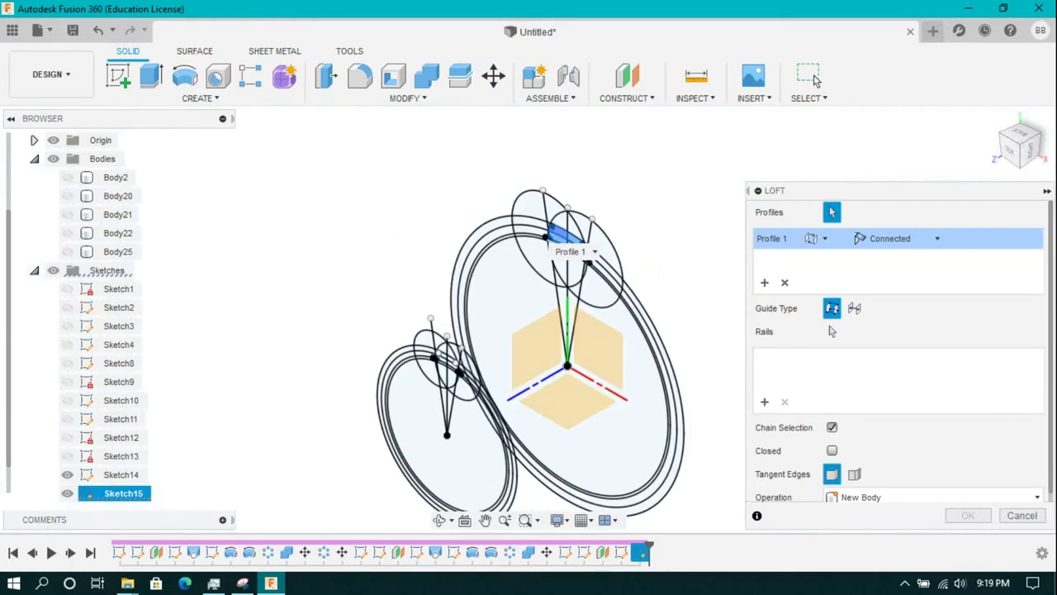
pyautogui.scroll(5, 446, 364)
pyautogui.scroll(5, 347, 248)
# Add the Sketch14 profile as Profile 2 and confirm the loft to create Body61
pyautogui.click(332, 196)
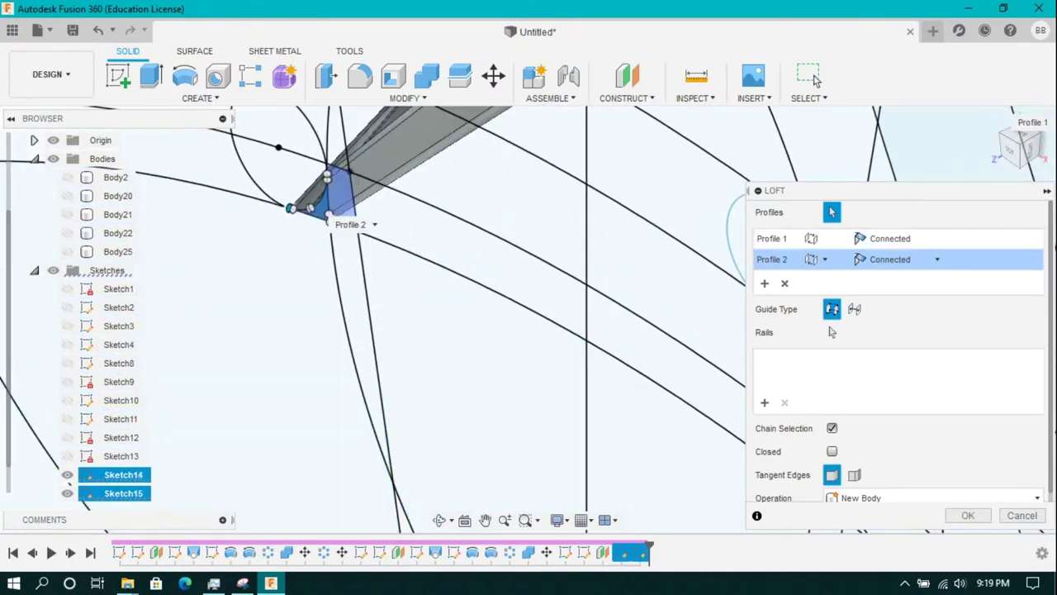
pyautogui.scroll(-3, 408, 236)
pyautogui.scroll(5, 578, 272)
pyautogui.scroll(2, 595, 281)
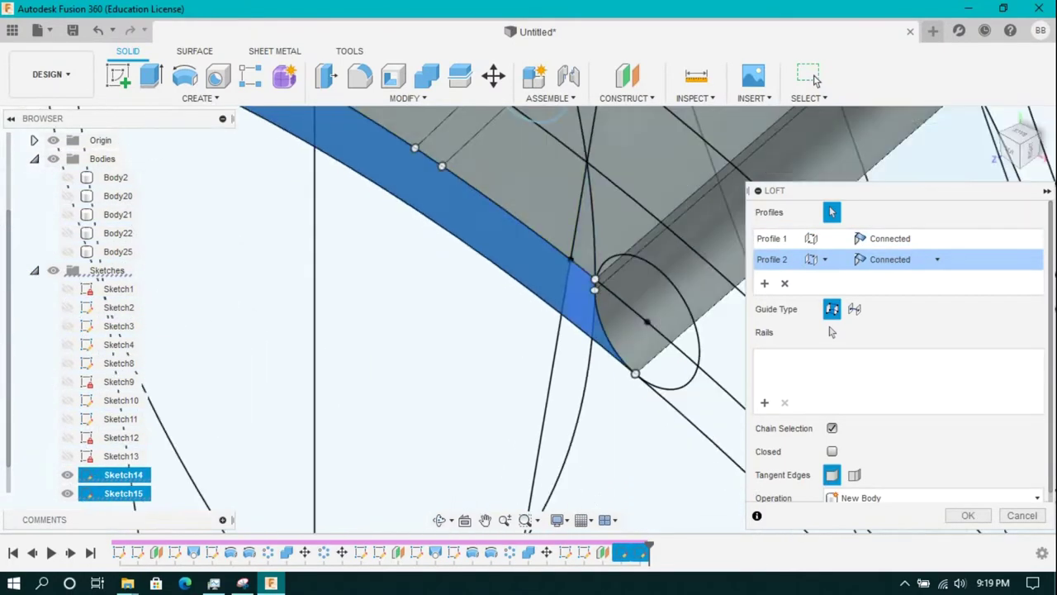
pyautogui.scroll(-3, 579, 273)
pyautogui.scroll(3, 396, 247)
pyautogui.scroll(2, 413, 264)
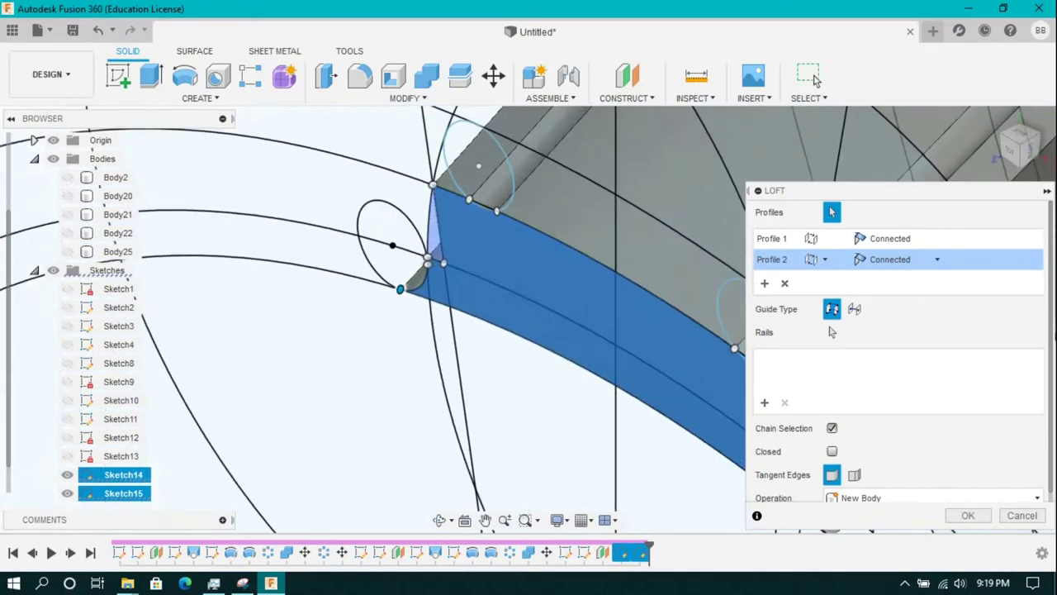
pyautogui.scroll(3, 474, 207)
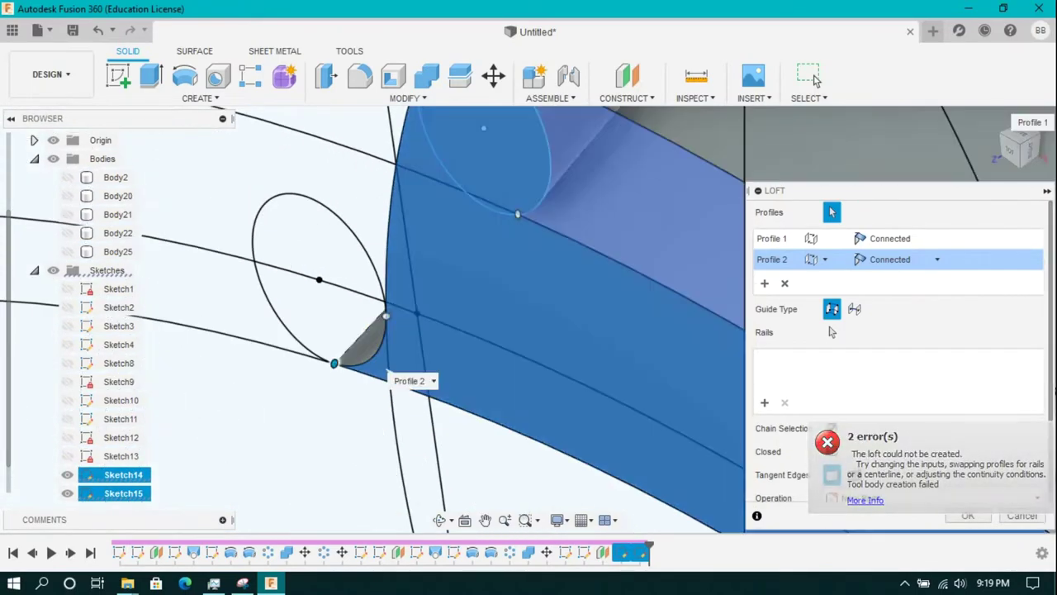
pyautogui.scroll(-3, 528, 314)
pyautogui.scroll(4, 578, 331)
pyautogui.scroll(-2, 578, 330)
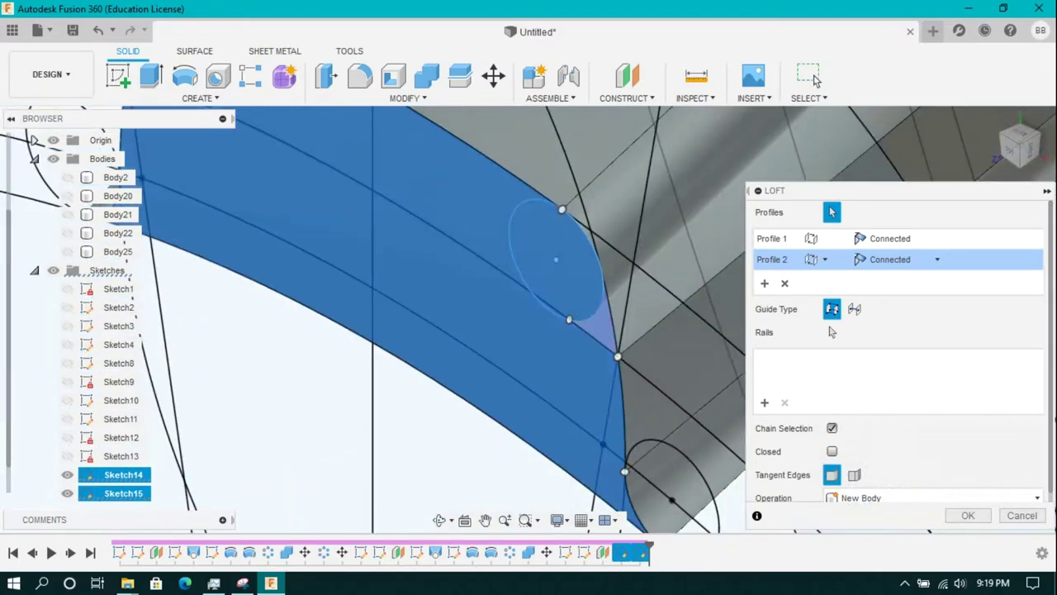
pyautogui.scroll(-2, 578, 330)
pyautogui.scroll(-3, 578, 339)
pyautogui.press('Return')
pyautogui.scroll(5, 528, 298)
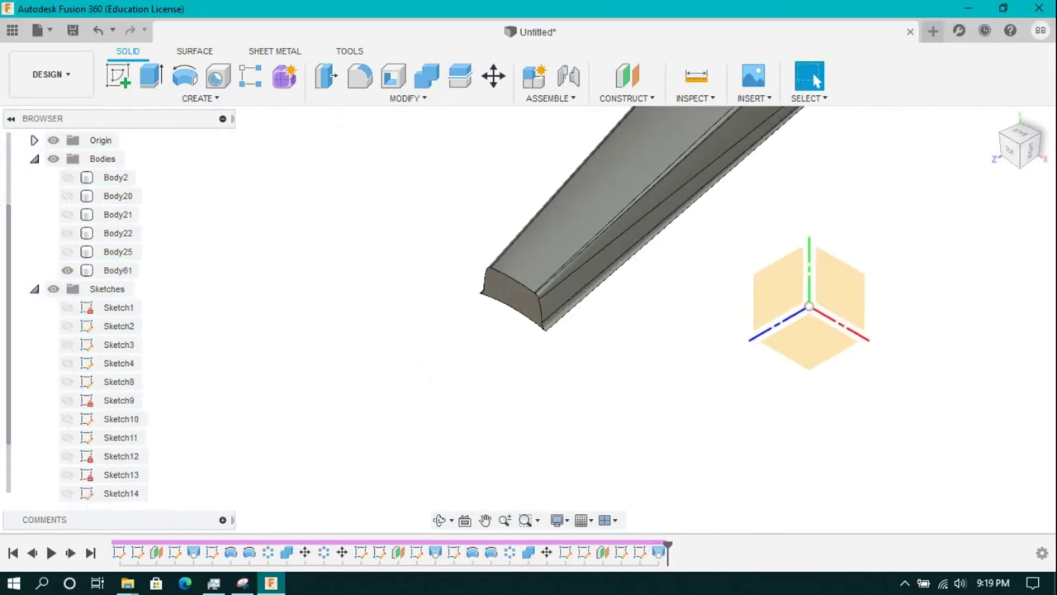
pyautogui.scroll(-2, 673, 248)
pyautogui.click(1031, 149)
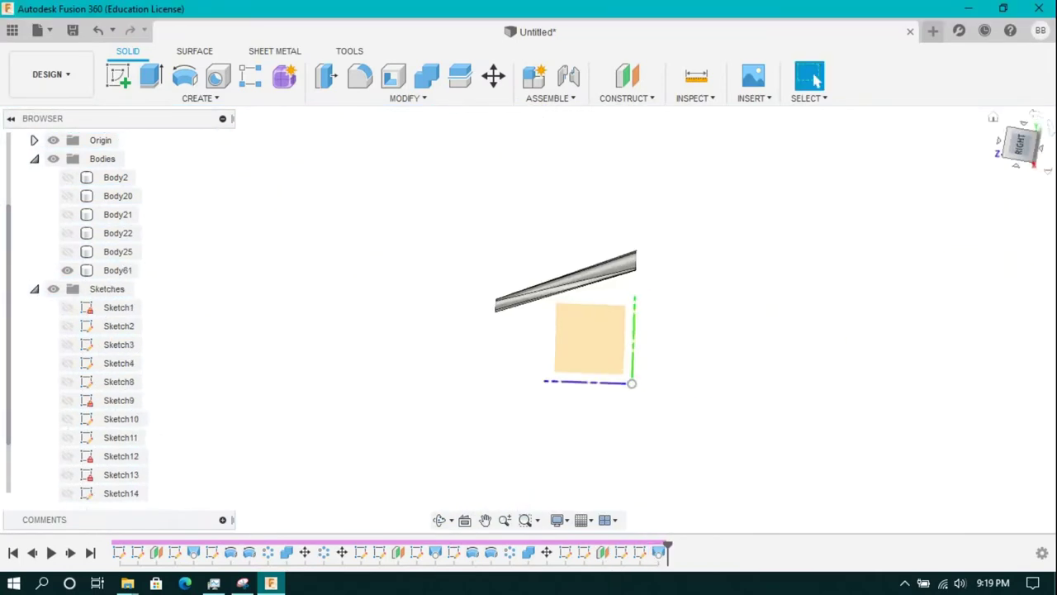
# Start a sketch on the right-side plane and draw a first line from the origin
pyautogui.click(118, 76)
pyautogui.click(557, 359)
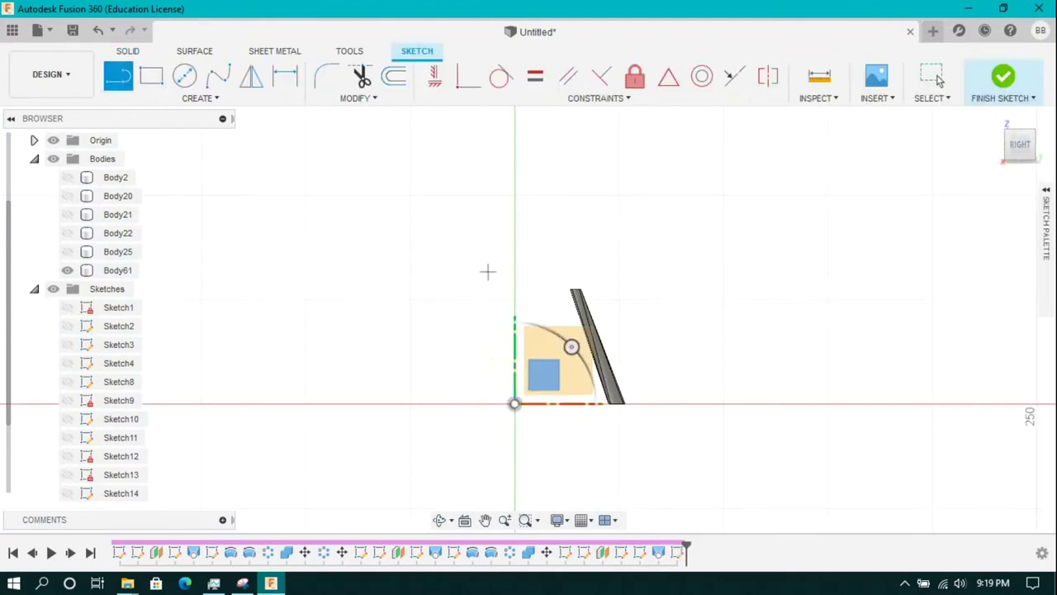
pyautogui.click(514, 404)
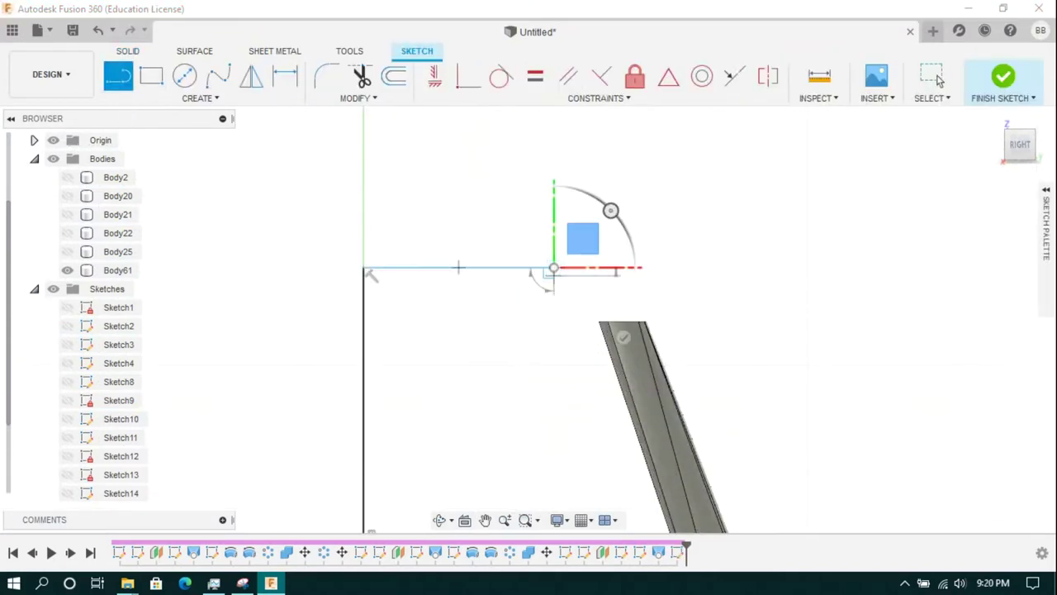
pyautogui.click(594, 421)
# Draw a rectangle from the sketch origin down below the profile
pyautogui.scroll(3, 322, 421)
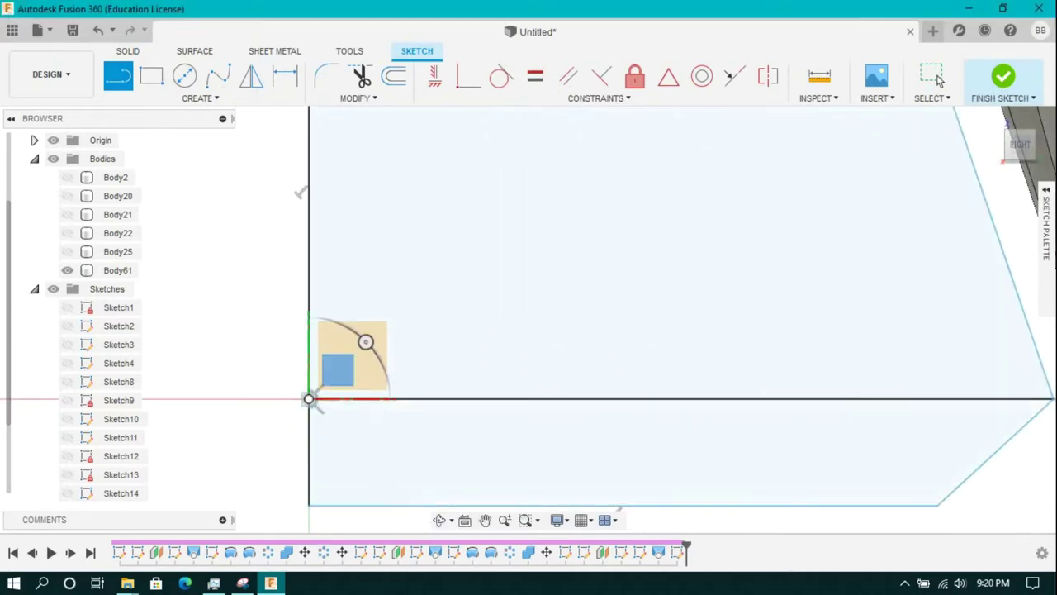
pyautogui.scroll(-5, 619, 396)
pyautogui.scroll(3, 512, 471)
pyautogui.press('r')
pyautogui.click(435, 402)
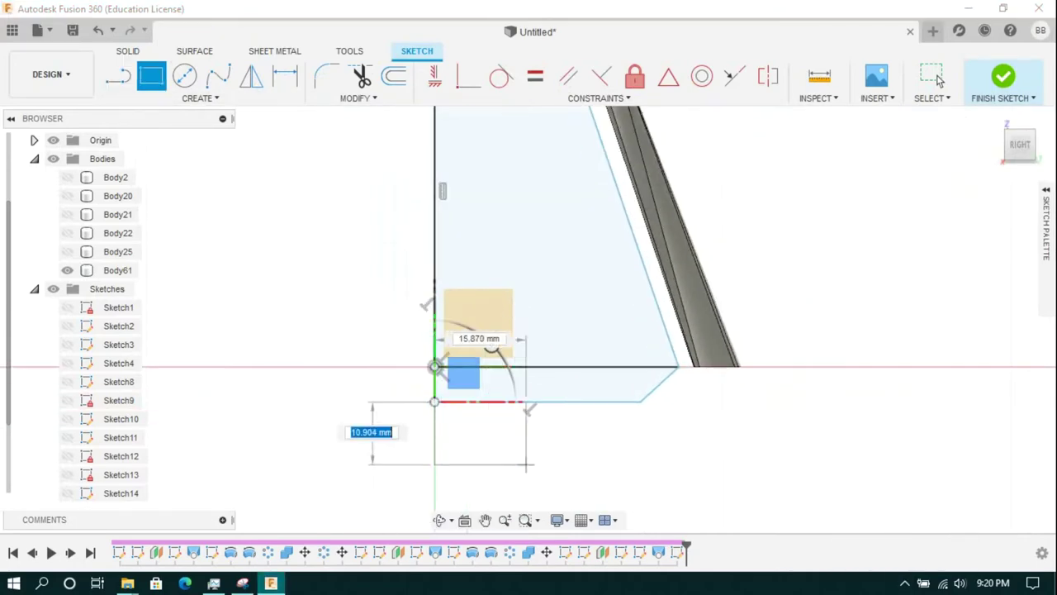
pyautogui.click(560, 483)
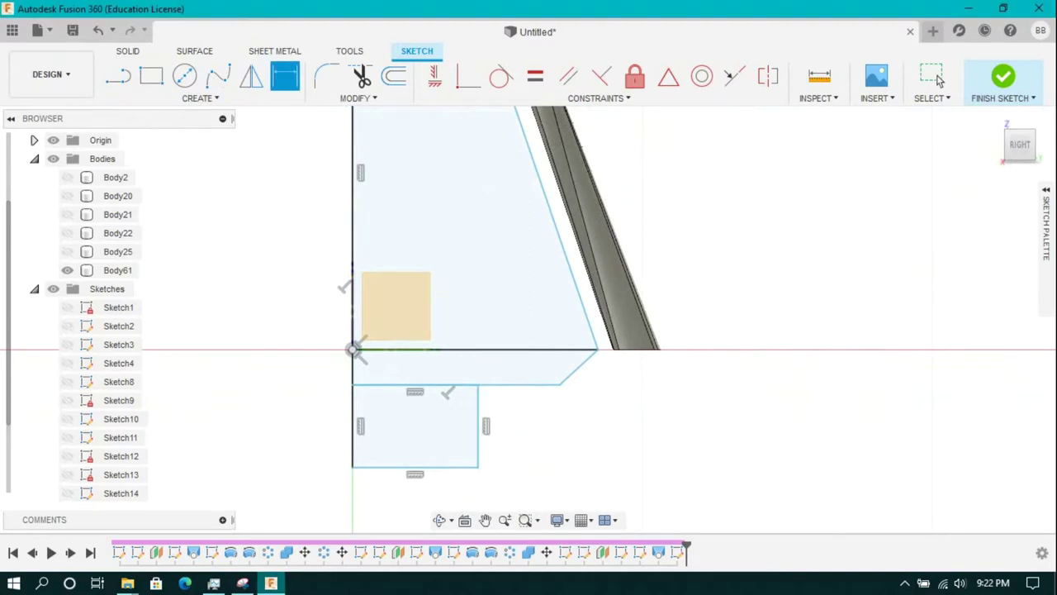
# Dimension the profile width as 46 mm and the top edge as 5
pyautogui.click(466, 299)
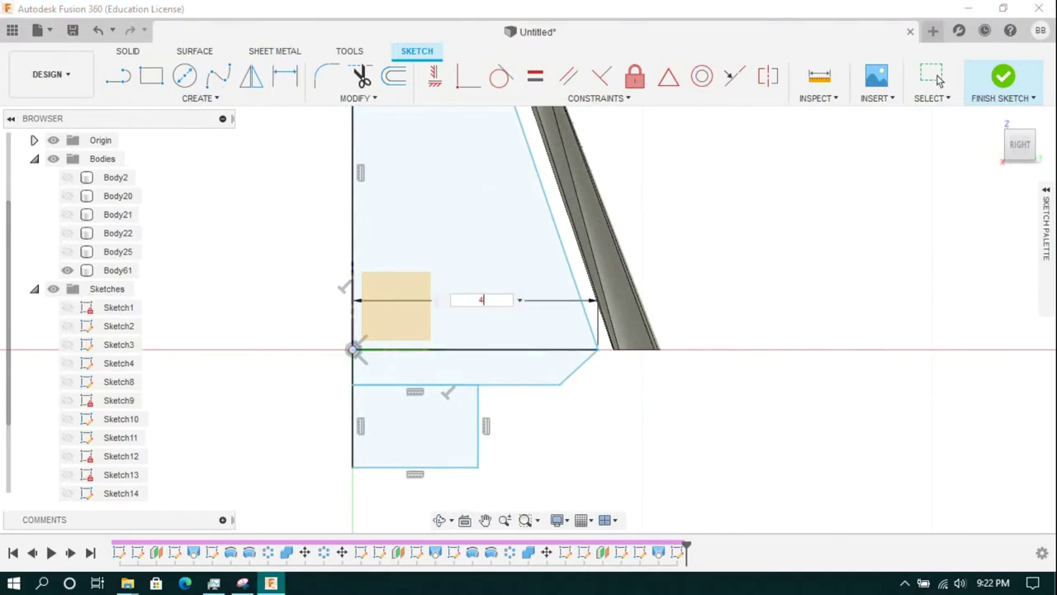
pyautogui.press('Return')
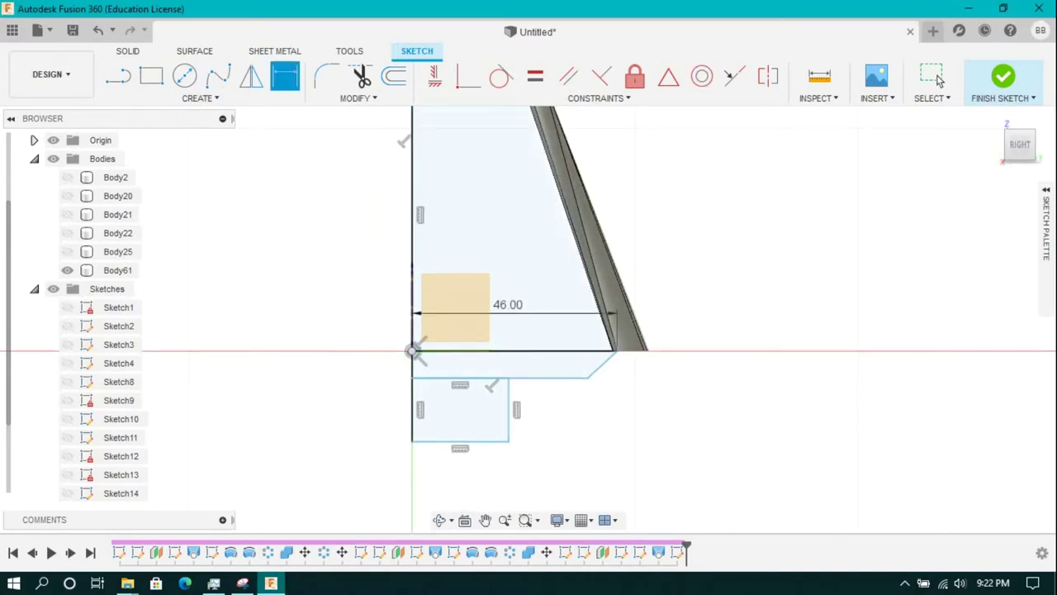
pyautogui.scroll(-3, 628, 376)
pyautogui.click(520, 183)
pyautogui.click(528, 165)
pyautogui.write('5')
pyautogui.press('Return')
# Set the top edge to half of 54.40 and the vertical height to 54.95
pyautogui.doubleClick(567, 159)
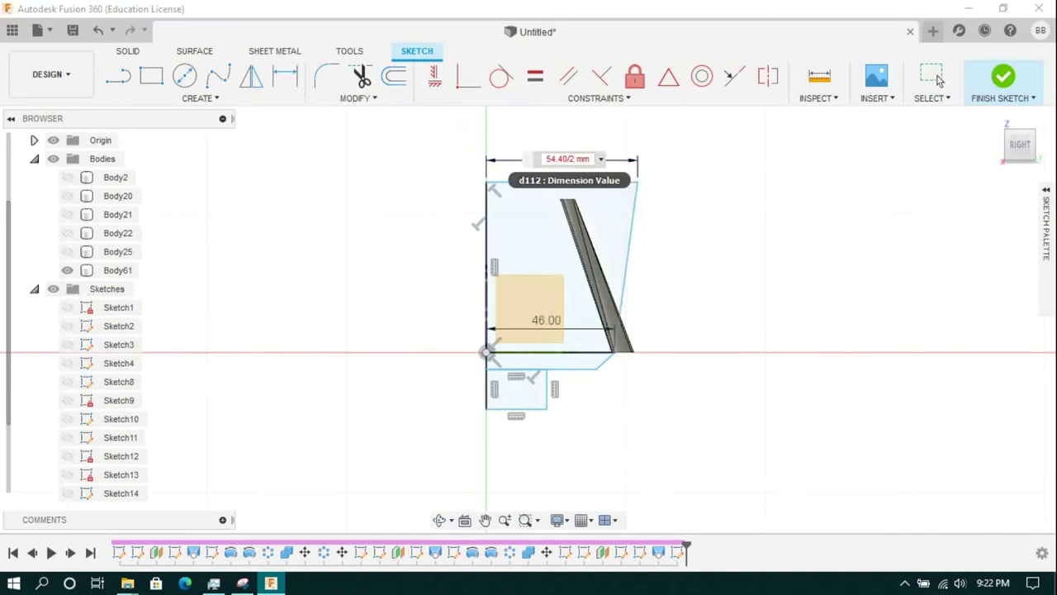
pyautogui.press('Return')
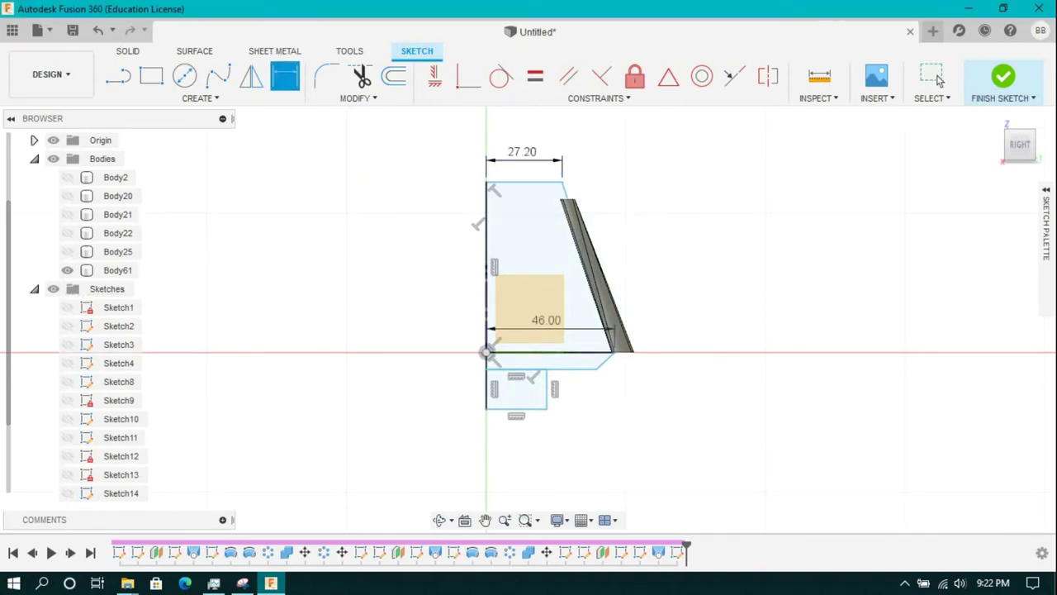
pyautogui.write('50')
pyautogui.press('Return')
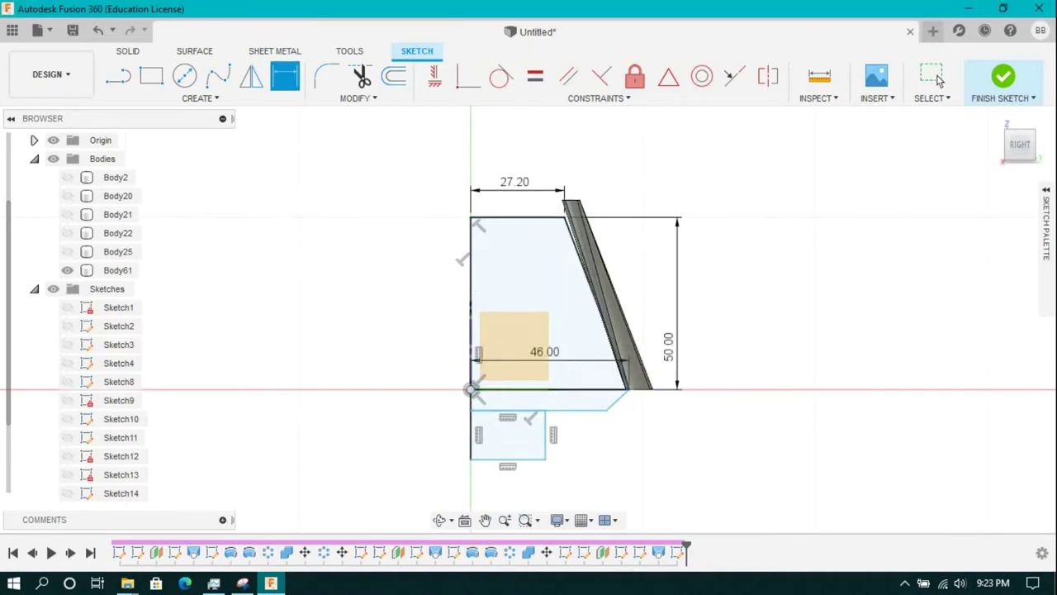
pyautogui.doubleClick(668, 346)
pyautogui.write('54.95')
pyautogui.press('Return')
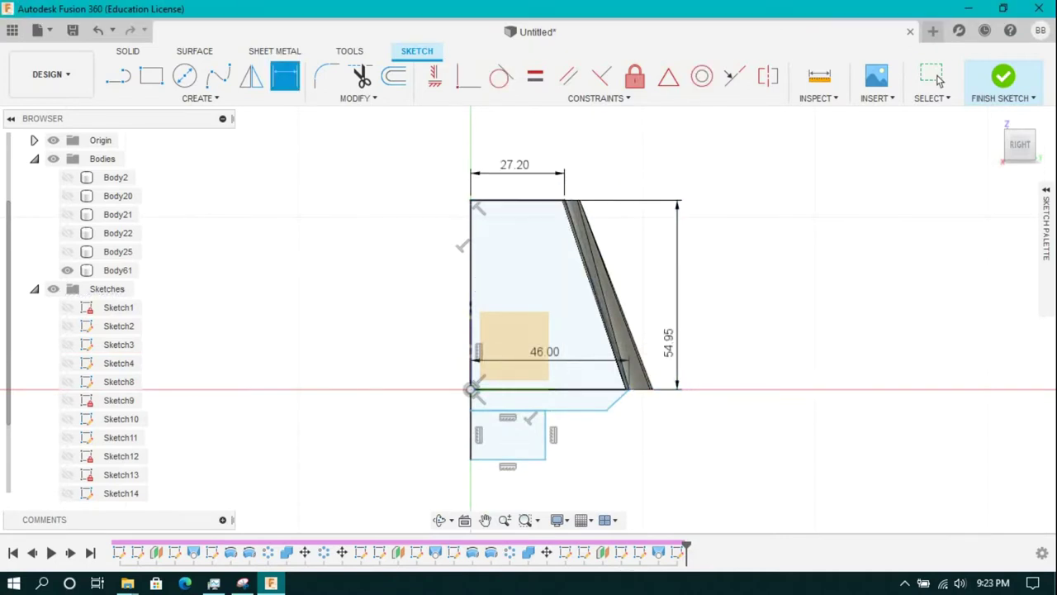
# Add a 10 mm offset below the base line and dimension the angled lower line
pyautogui.click(709, 360)
pyautogui.write('10')
pyautogui.press('Return')
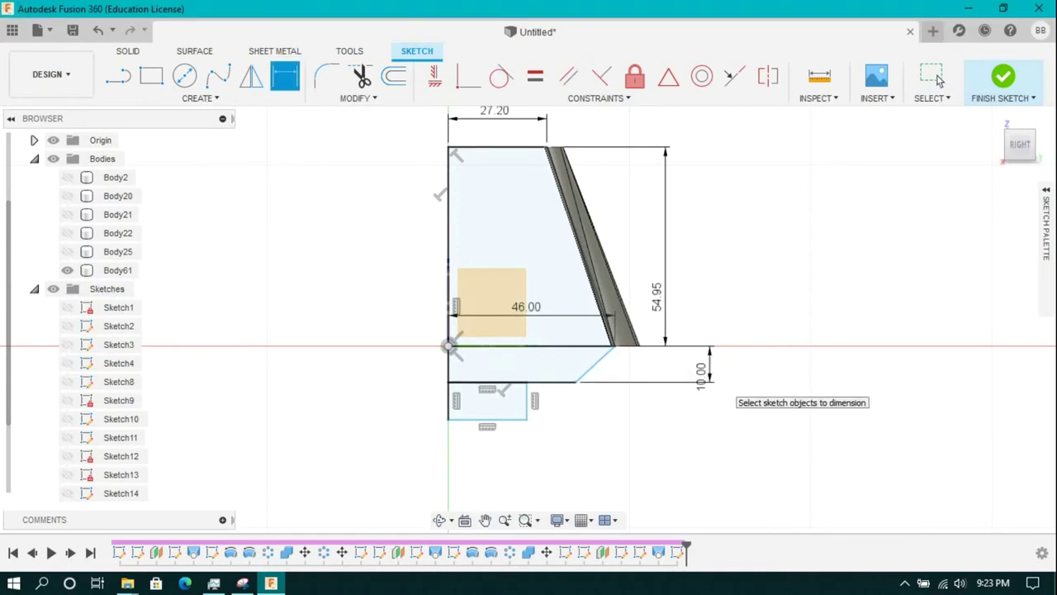
pyautogui.click(578, 345)
pyautogui.press('Return')
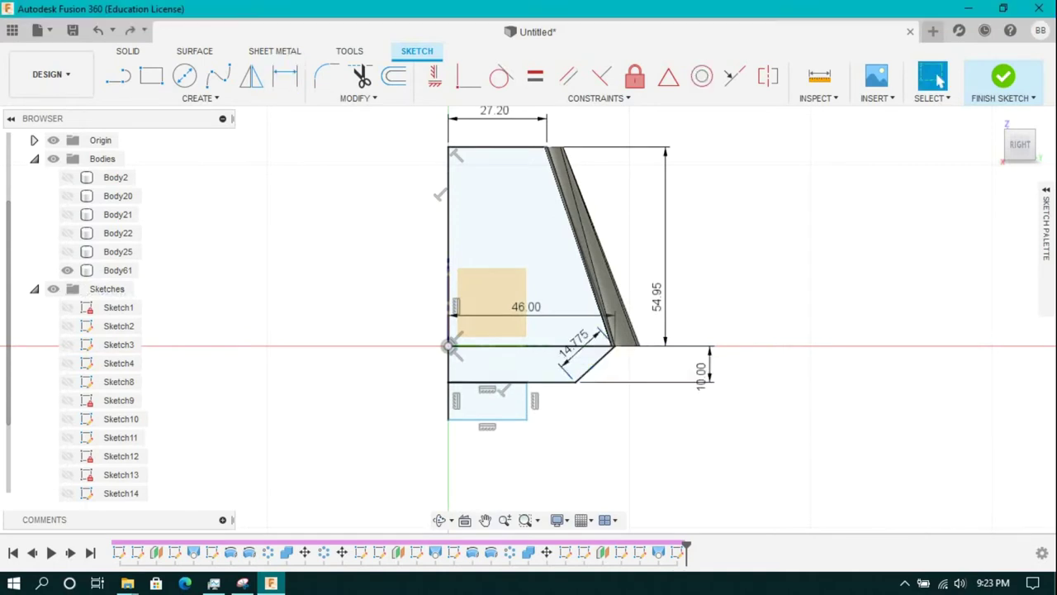
# Dimension the angle between the angled and bottom lines, then change it to 90
pyautogui.click(595, 364)
pyautogui.click(570, 345)
pyautogui.click(578, 364)
pyautogui.press('Return')
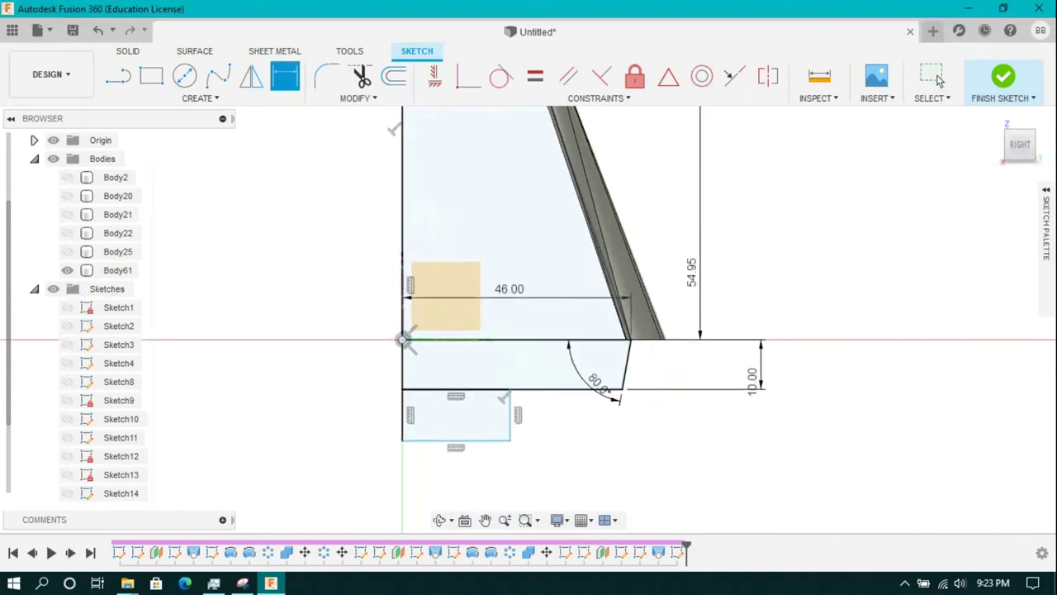
pyautogui.scroll(2, 576, 401)
pyautogui.doubleClick(611, 362)
pyautogui.write('90')
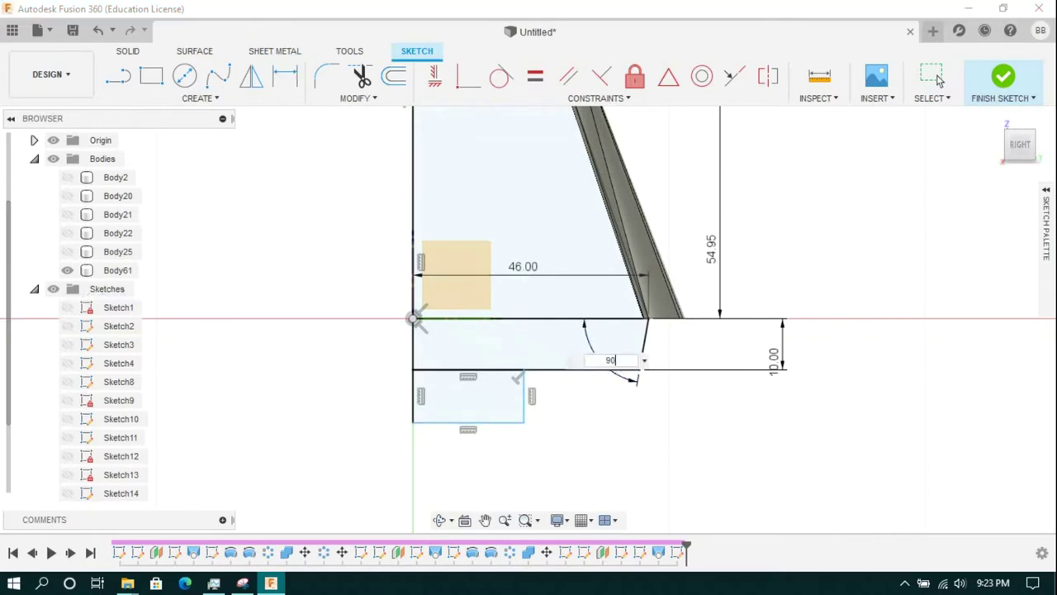
pyautogui.press('Return')
pyautogui.click(938, 80)
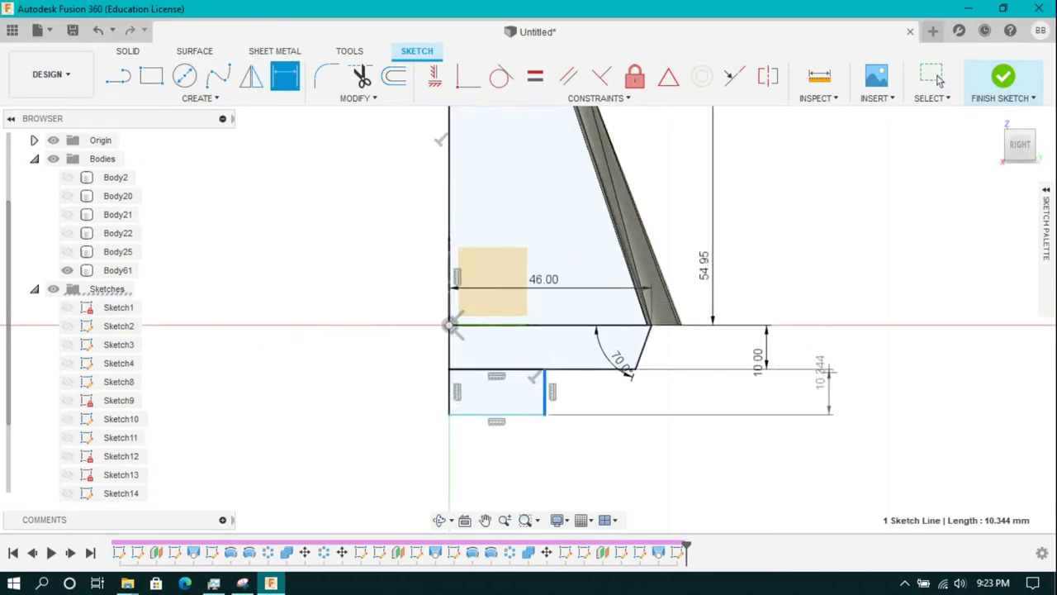
# Set the rectangle size to 50 mm
pyautogui.write('50')
pyautogui.press('Return')
pyautogui.scroll(2, 611, 371)
pyautogui.press('Escape')
# Draw the remaining lines toward closing the profile, including the horizontal closing line
pyautogui.press('d')
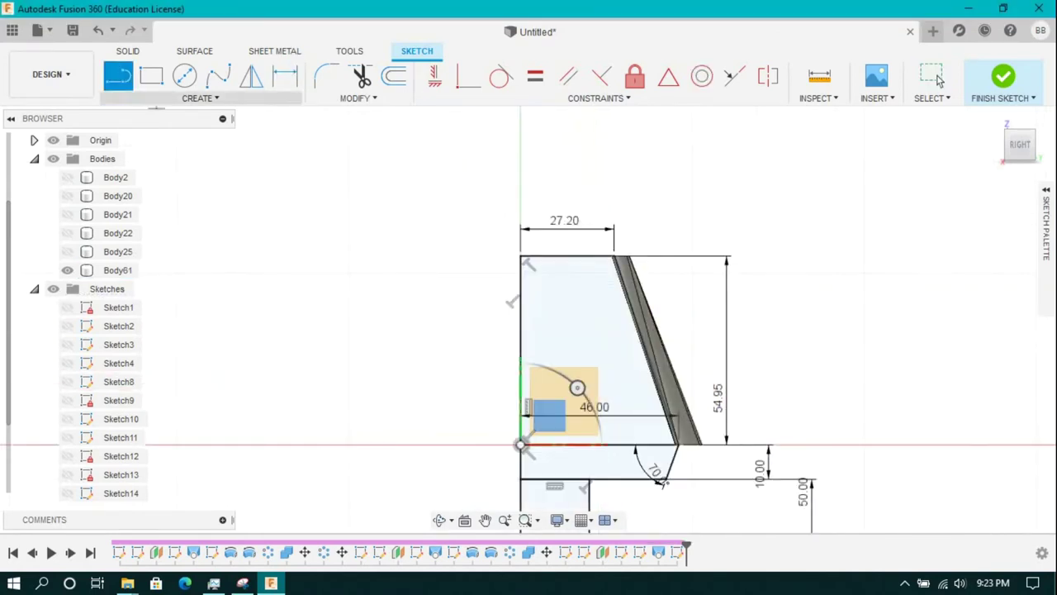
pyautogui.scroll(3, 614, 264)
pyautogui.click(614, 239)
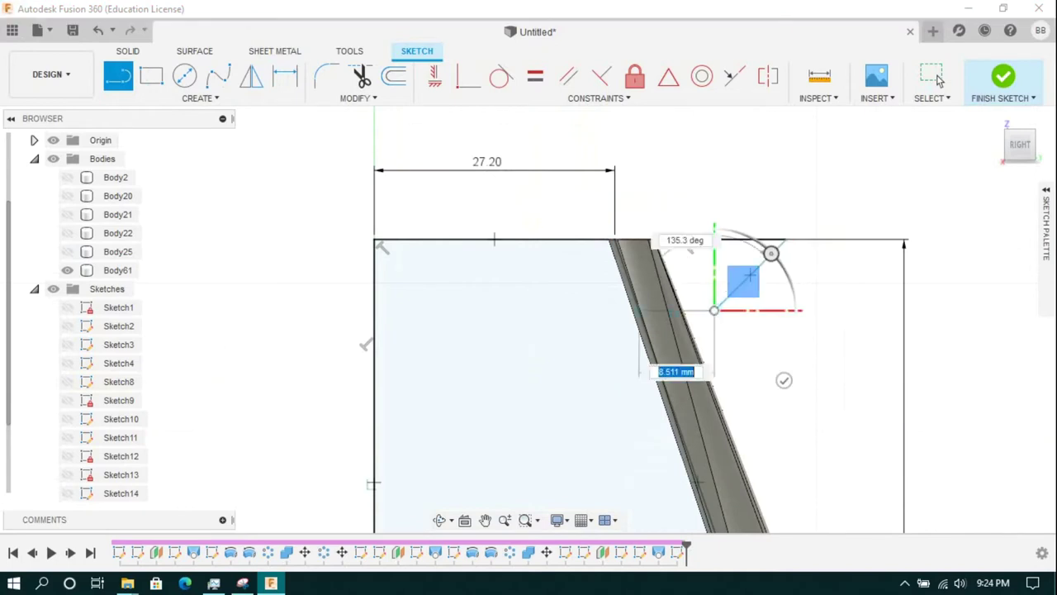
pyautogui.click(939, 78)
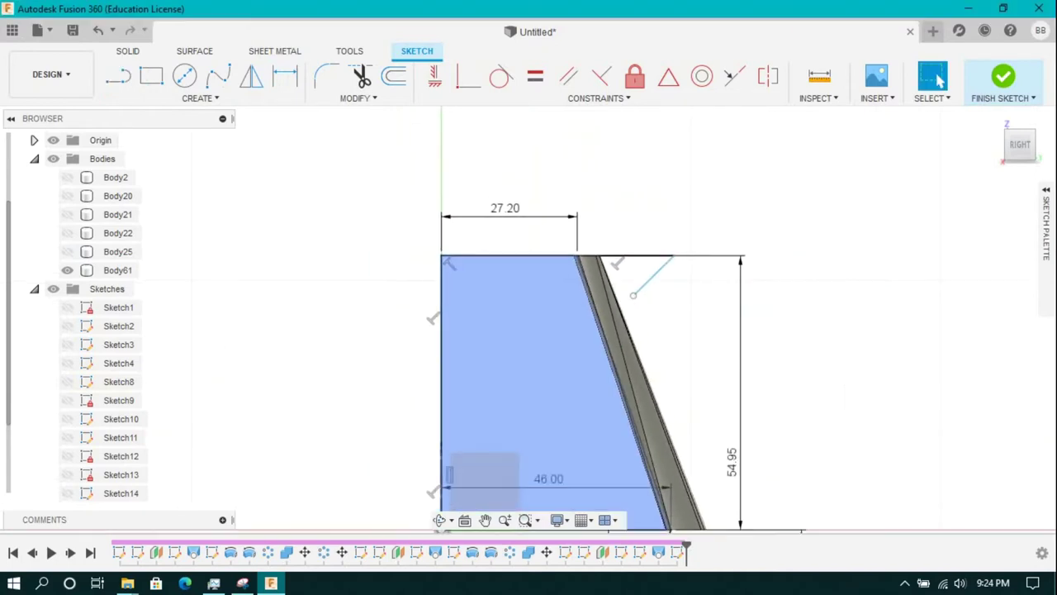
pyautogui.press('l')
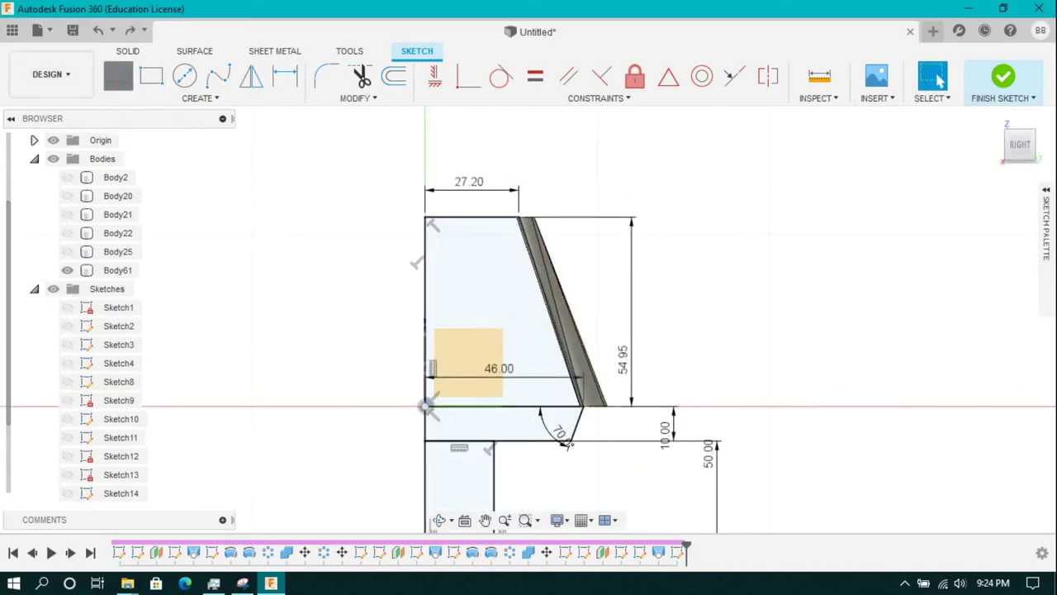
pyautogui.scroll(2, 571, 383)
pyautogui.moveTo(620, 324); pyautogui.dragTo(677, 267)
pyautogui.click(753, 324)
# Close the profile with a vertical line, finish the sketch, and revolve it around the vertical line
pyautogui.click(753, 413)
pyautogui.click(1003, 76)
pyautogui.click(184, 76)
pyautogui.click(677, 326)
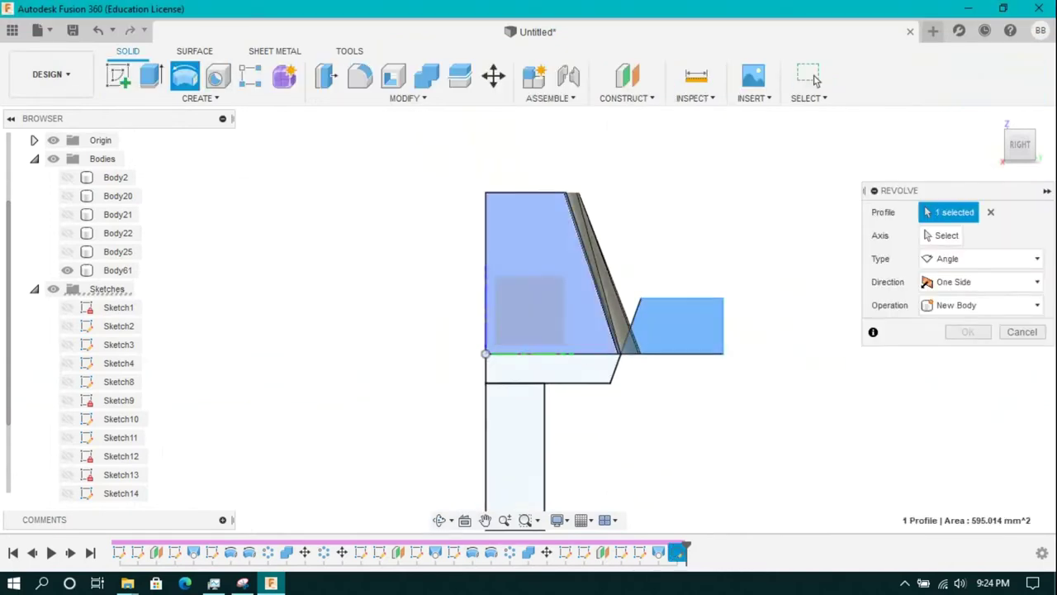
pyautogui.click(486, 272)
pyautogui.press('Return')
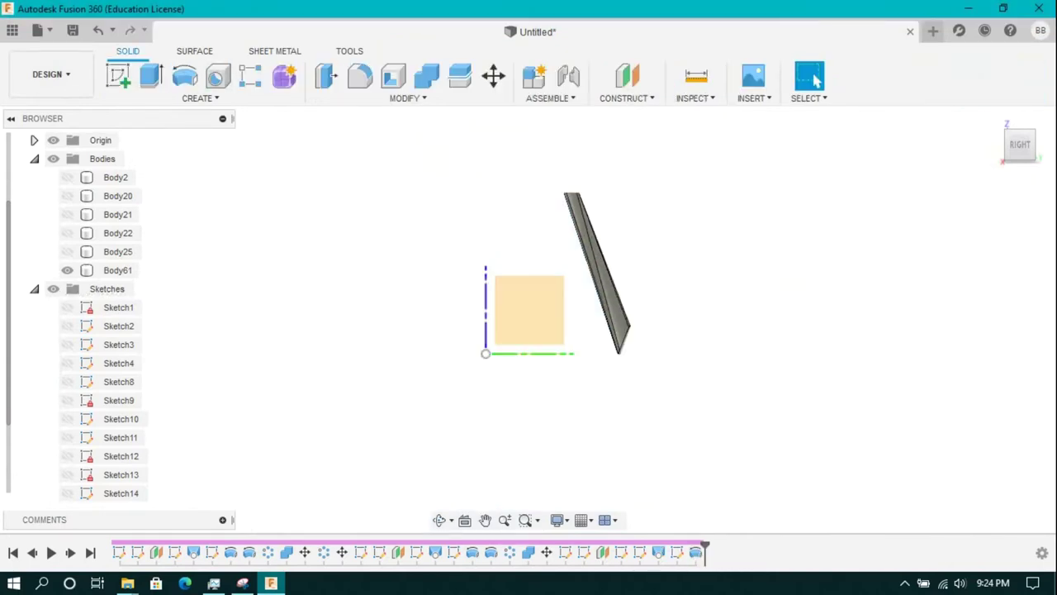
# Revolve the pinion profiles from the shown sketch as a new body
pyautogui.scroll(-2, 116, 330)
pyautogui.click(67, 474)
pyautogui.click(184, 76)
pyautogui.click(486, 273)
pyautogui.click(983, 328)
pyautogui.click(945, 349)
pyautogui.press('Return')
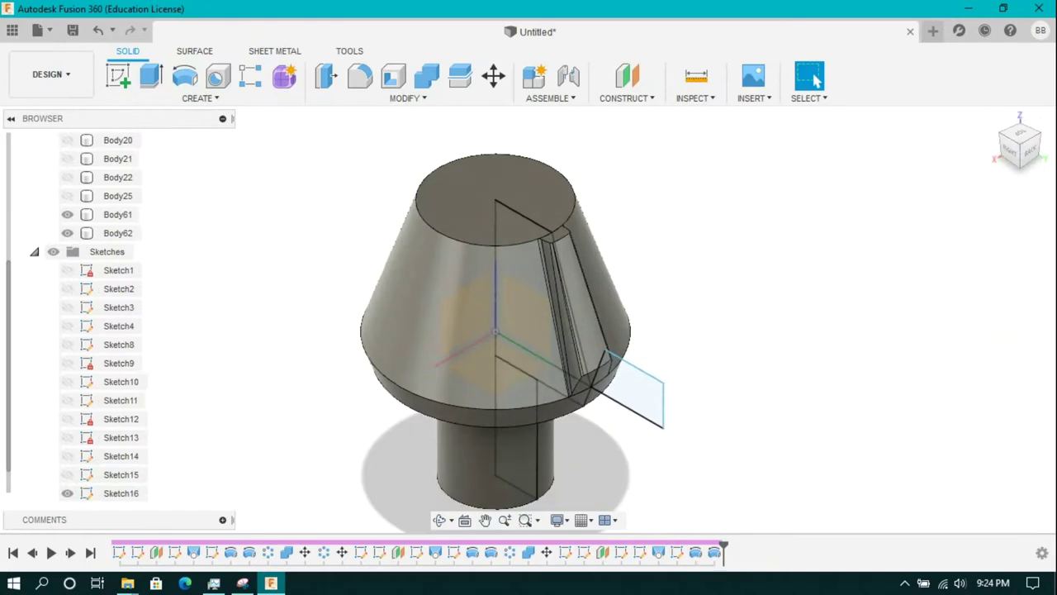
# Circular-pattern the tooth body 9 times around the cone's axis and join it into the pinion
pyautogui.click(196, 97)
pyautogui.click(307, 385)
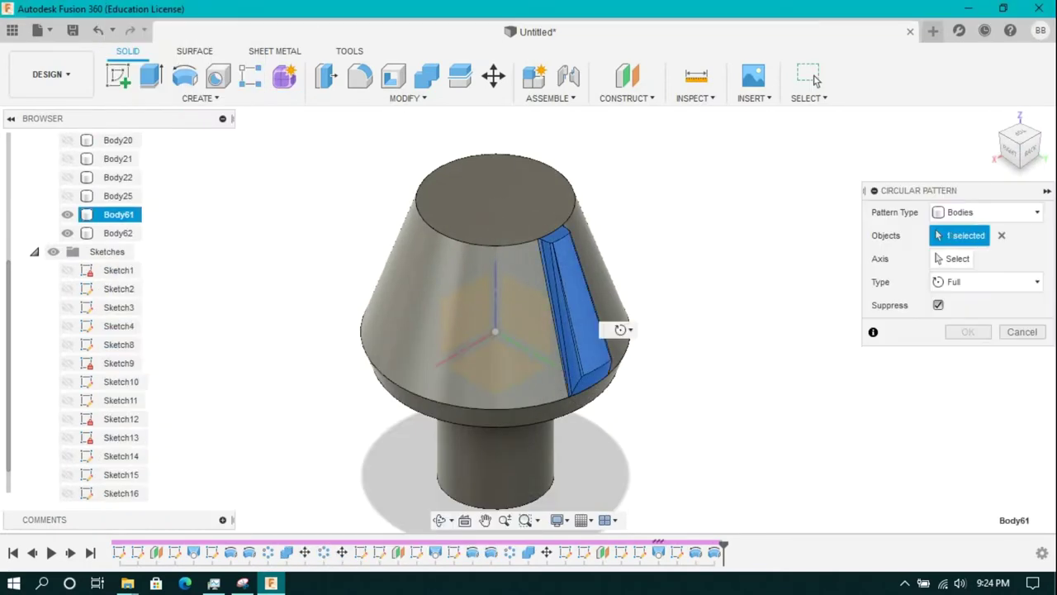
pyautogui.click(954, 259)
pyautogui.click(487, 243)
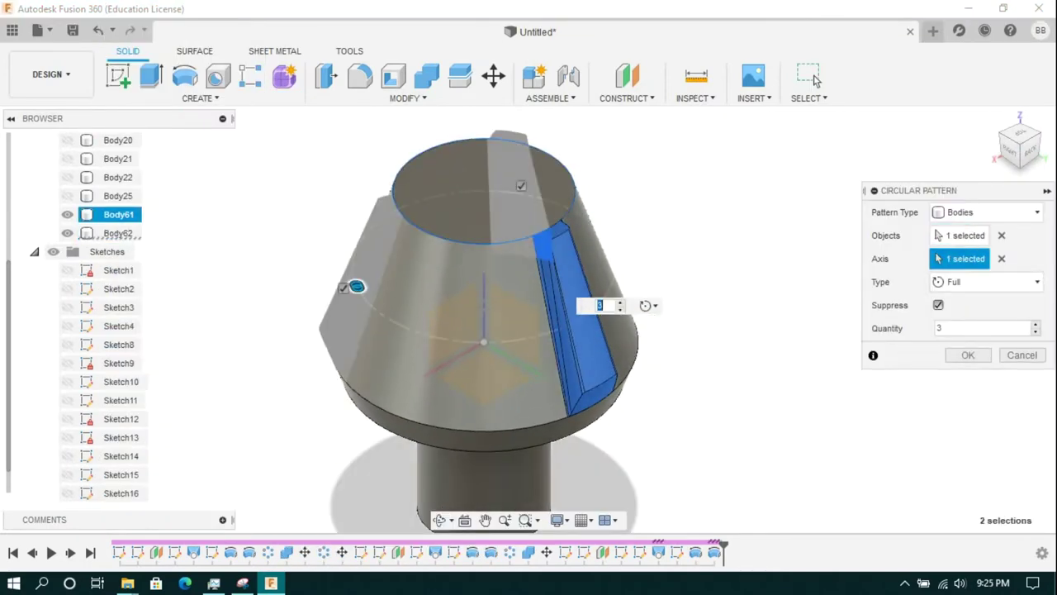
pyautogui.write('9')
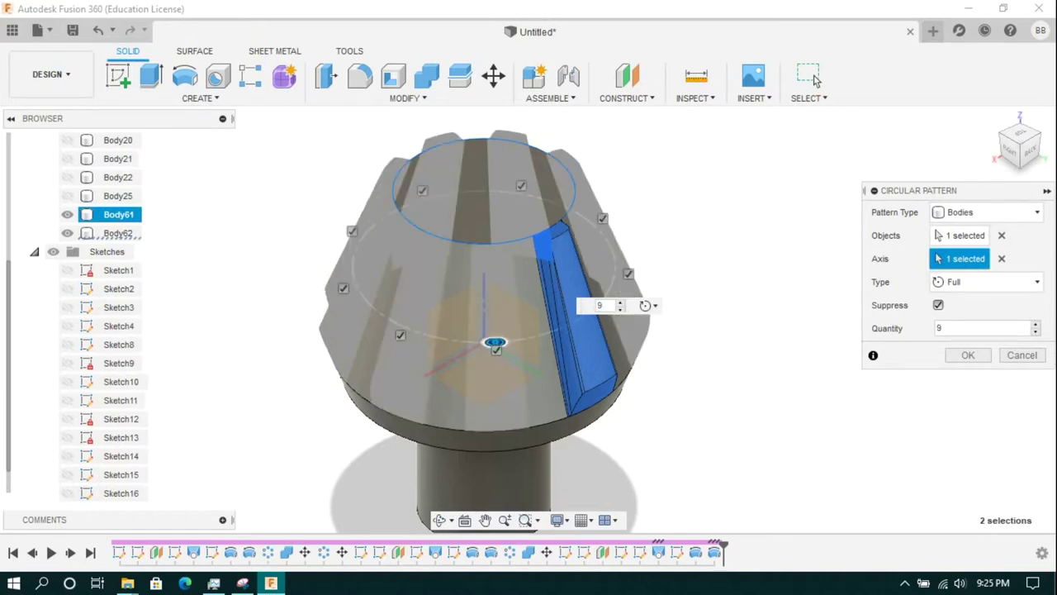
pyautogui.press('Return')
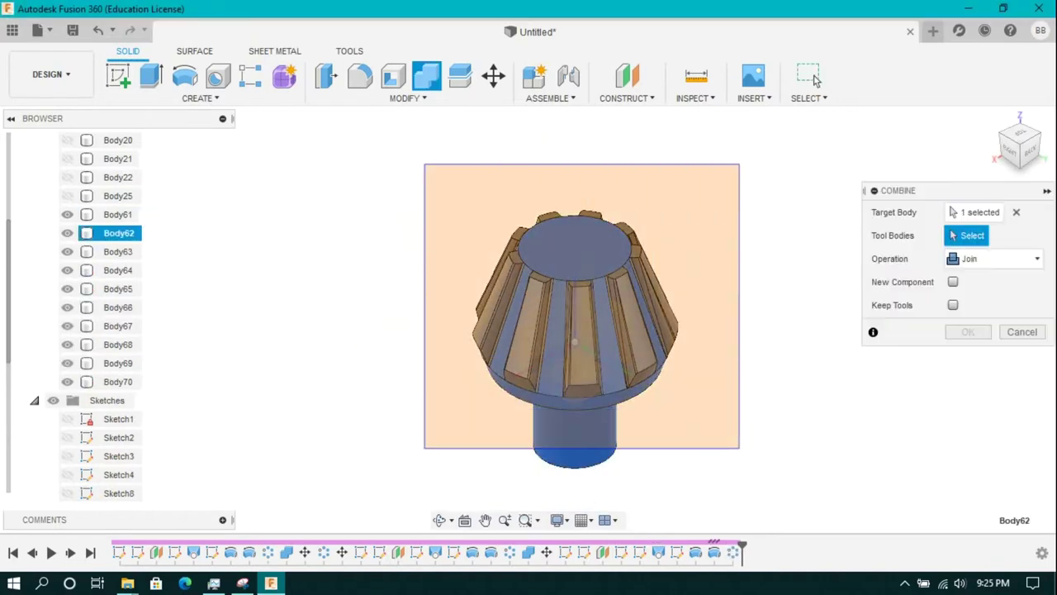
pyautogui.press('Return')
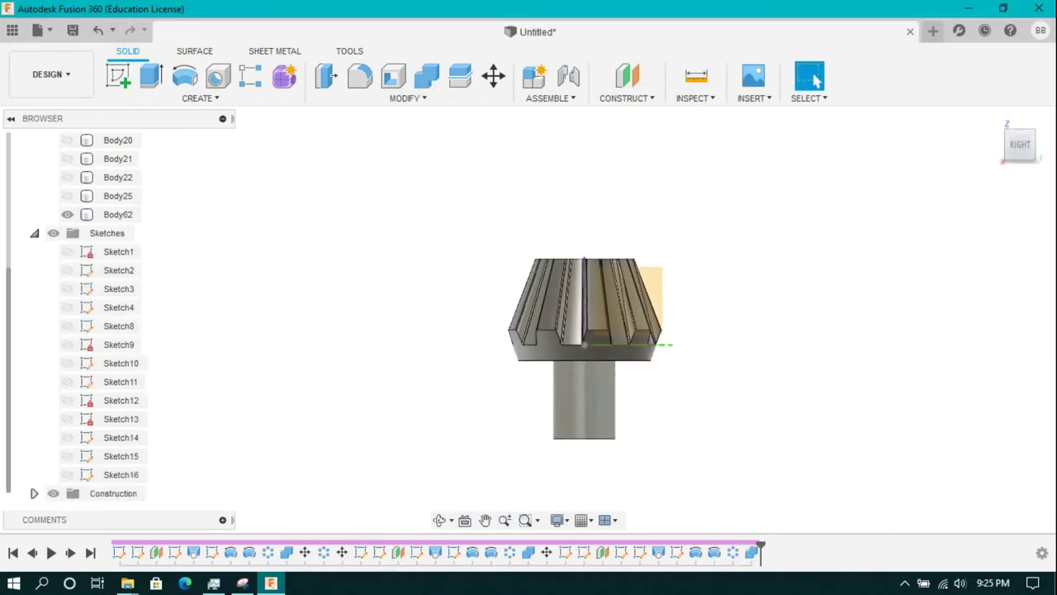
# Show ring gear Body25 and rotate pinion Body62 by 90°
pyautogui.click(67, 196)
pyautogui.press('F6')
pyautogui.press('m')
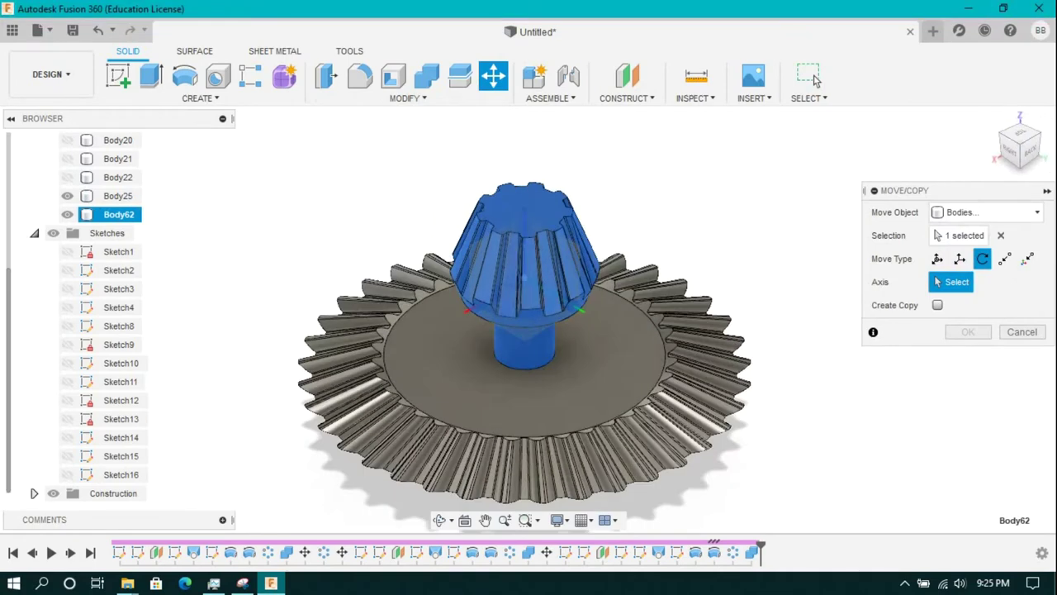
pyautogui.write('90')
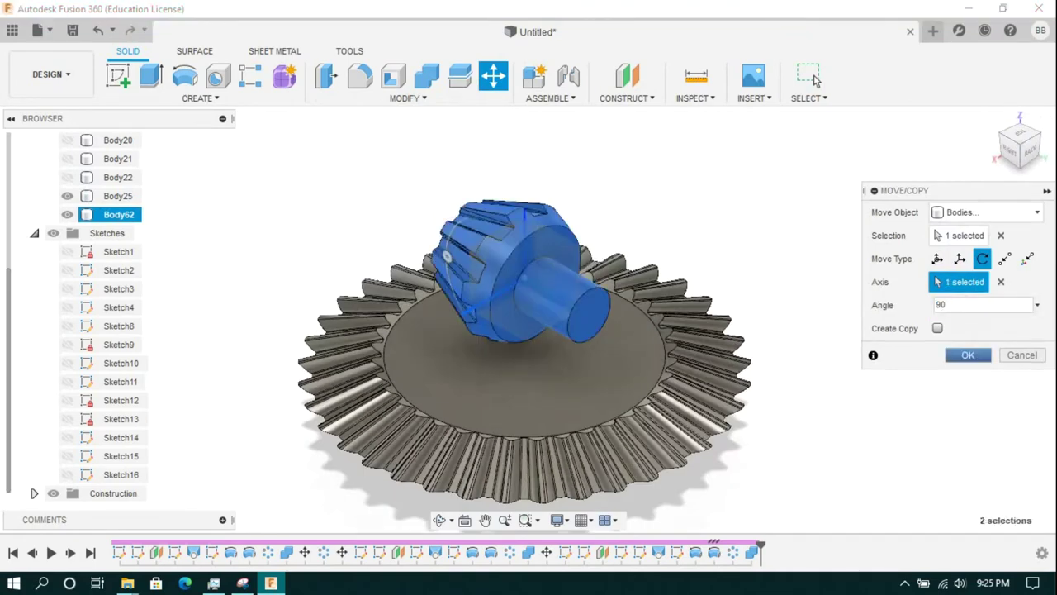
pyautogui.press('Return')
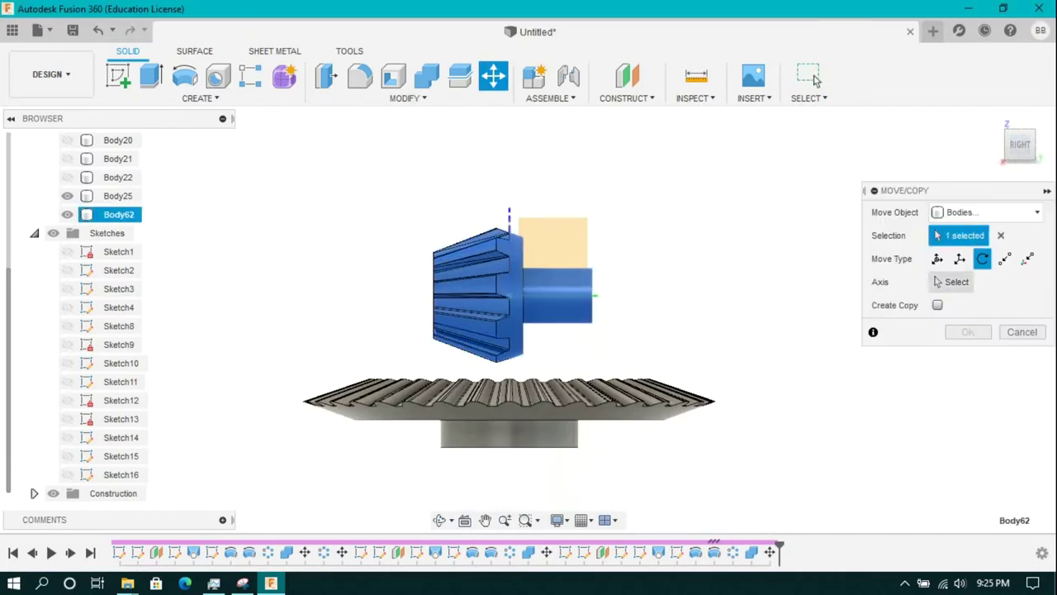
# Translate the pinion 150 mm in Y and -30 mm in Z
pyautogui.click(959, 258)
pyautogui.write('-40')
pyautogui.press('Tab')
pyautogui.write('130150')
pyautogui.press('Tab')
pyautogui.write('-30')
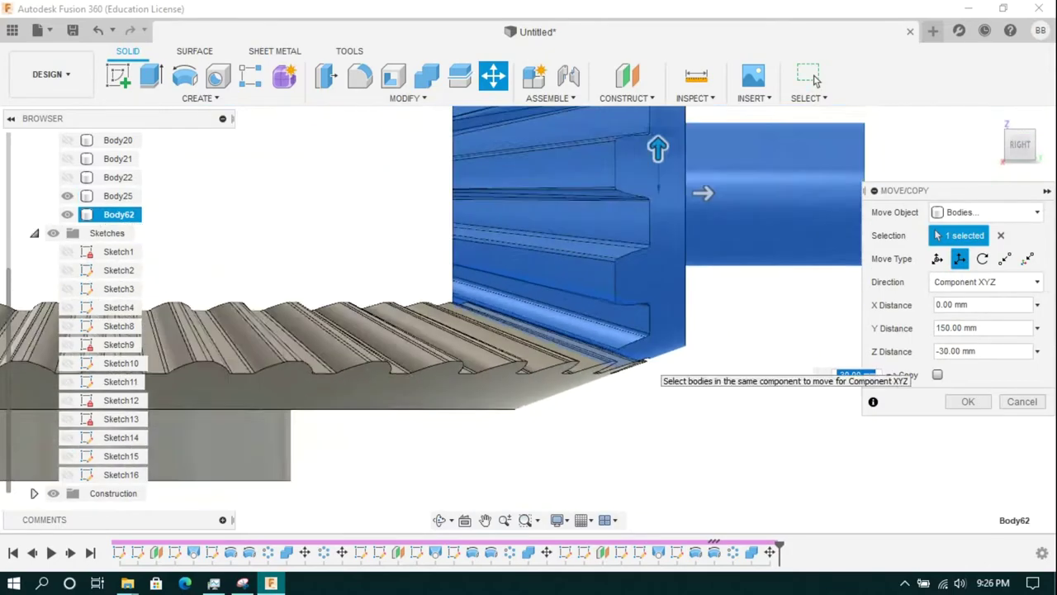
pyautogui.press('Return')
# Edit the last Move feature, changing the offset to -80+50
pyautogui.click(992, 118)
pyautogui.rightClick(789, 552)
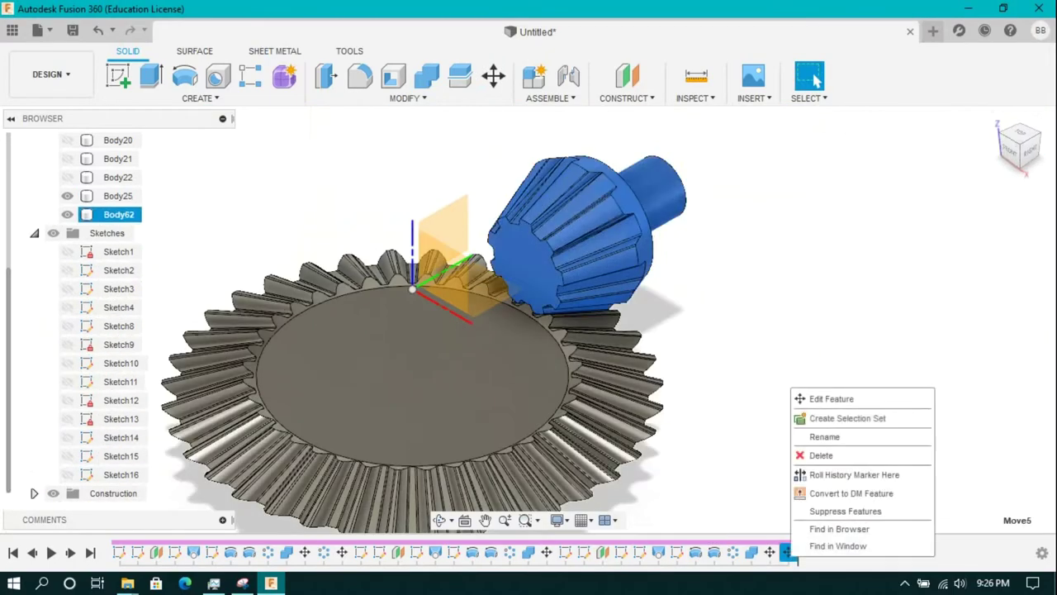
pyautogui.click(826, 398)
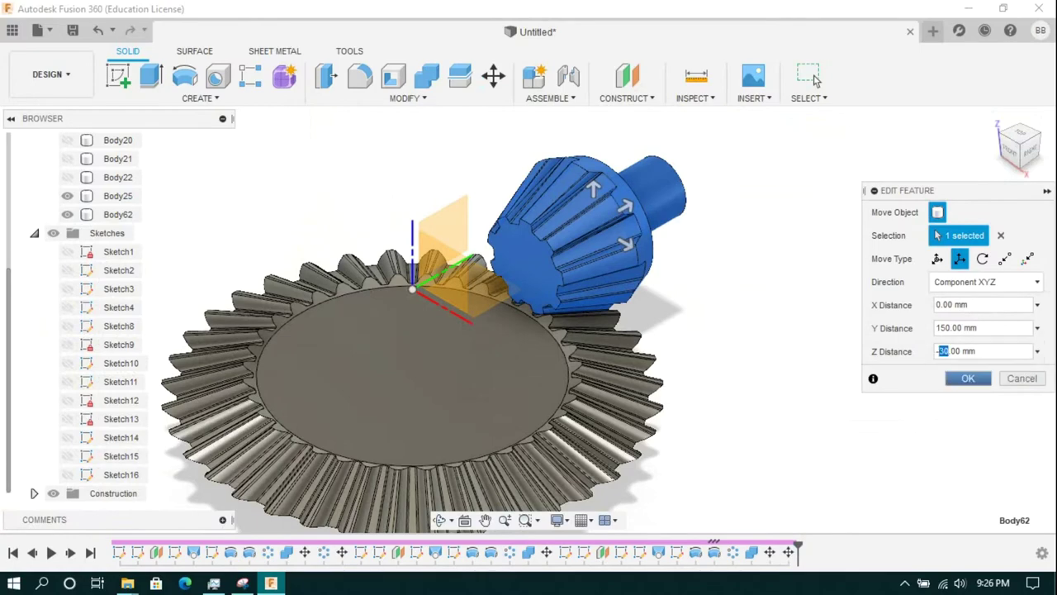
pyautogui.write('-80+50')
pyautogui.press('Return')
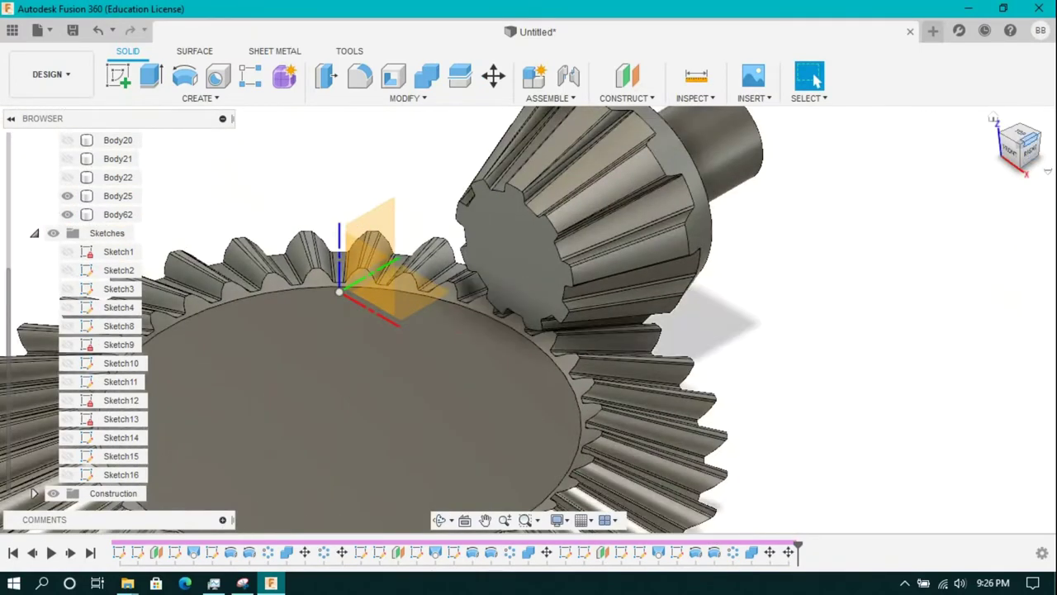
# Inspect the pinion's mesh with the ring gear and show the differential cage gears
pyautogui.moveTo(529, 331)
pyautogui.keyDown('shift'); pyautogui.mouseDown(button='middle')
pyautogui.moveTo(496, 314)
pyautogui.moveTo(529, 314)
pyautogui.mouseUp(button='middle'); pyautogui.keyUp('shift')
pyautogui.click(507, 431)
pyautogui.keyDown('shift'); pyautogui.moveTo(508, 431); pyautogui.dragTo(773, 484, button='middle'); pyautogui.keyUp('shift')
pyautogui.keyDown('shift'); pyautogui.moveTo(529, 318); pyautogui.dragTo(529, 318, button='middle'); pyautogui.keyUp('shift')
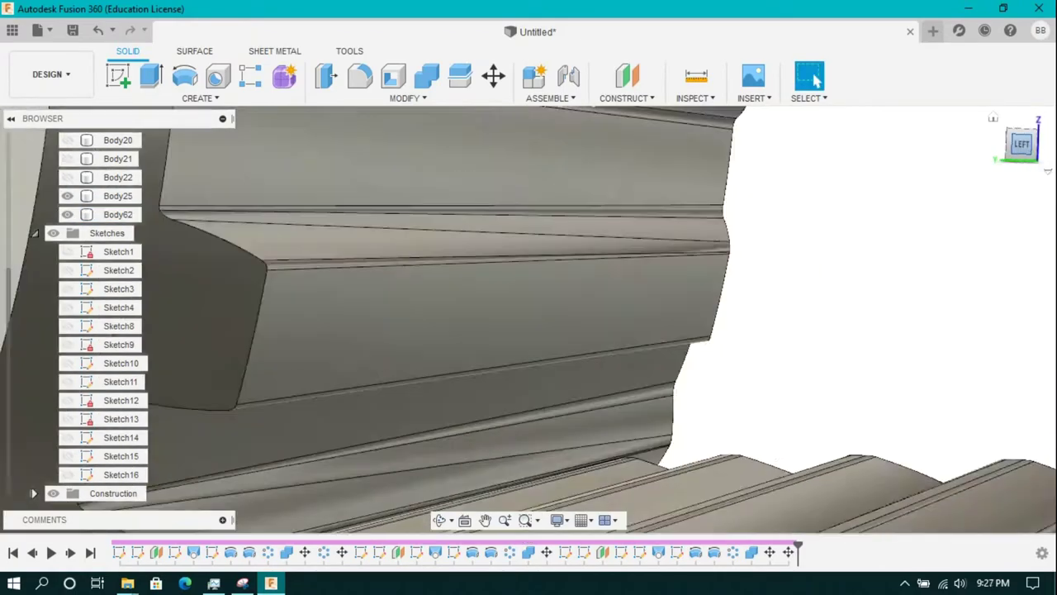
pyautogui.keyDown('shift'); pyautogui.moveTo(815, 79); pyautogui.dragTo(816, 80, button='middle'); pyautogui.keyUp('shift')
pyautogui.scroll(-5, 603, 322)
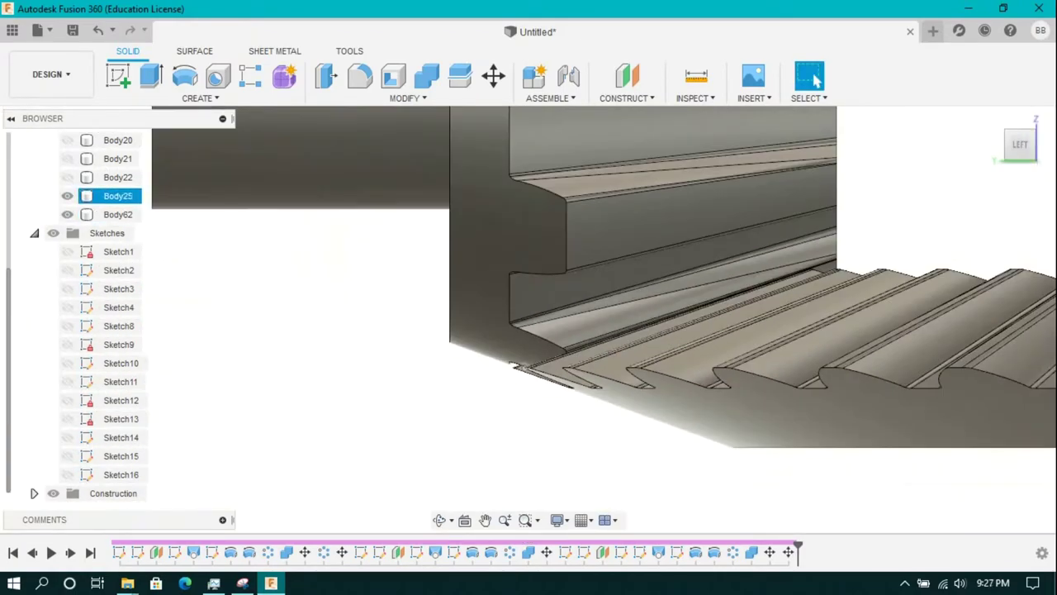
pyautogui.scroll(-5, 603, 322)
pyautogui.click(67, 159)
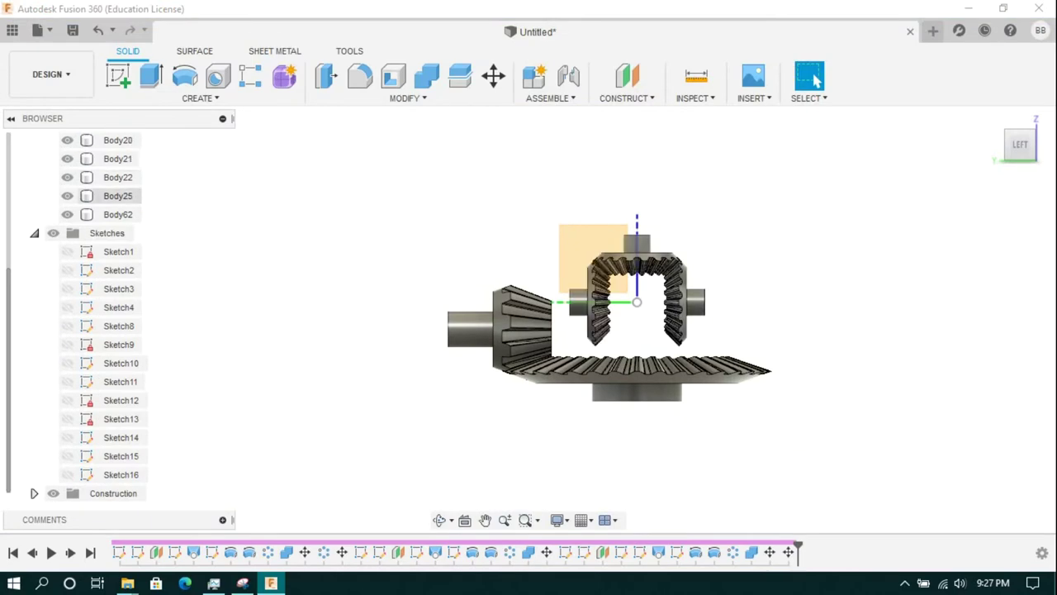
pyautogui.scroll(2, 116, 248)
pyautogui.keyDown('shift'); pyautogui.moveTo(628, 314); pyautogui.dragTo(628, 314, button='middle'); pyautogui.keyUp('shift')
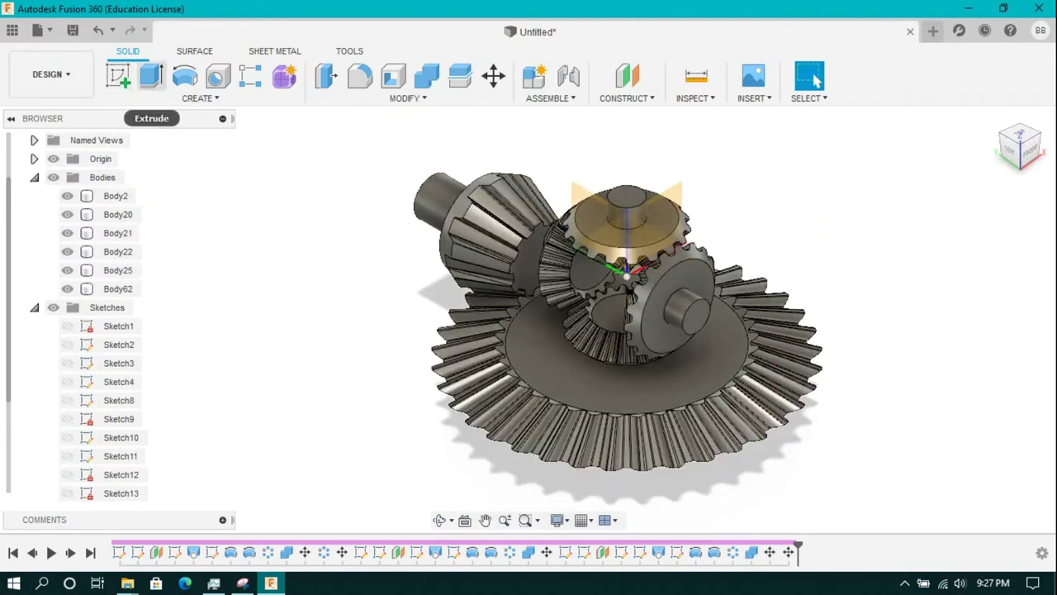
# Extrude the base face 8 mm as a new body
pyautogui.click(151, 75)
pyautogui.scroll(5, 529, 215)
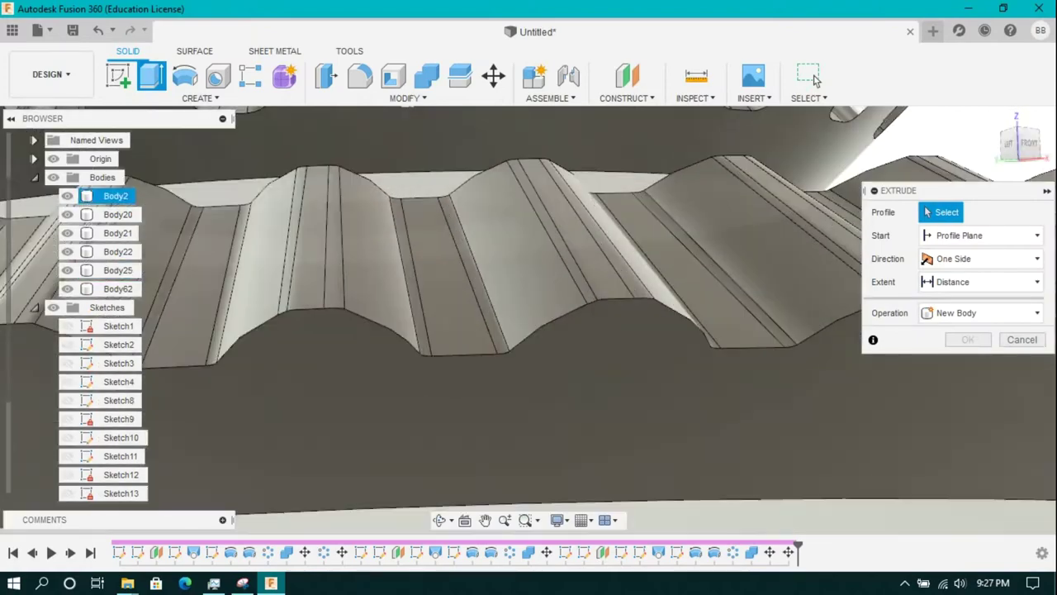
pyautogui.click(528, 203)
pyautogui.scroll(-5, 529, 314)
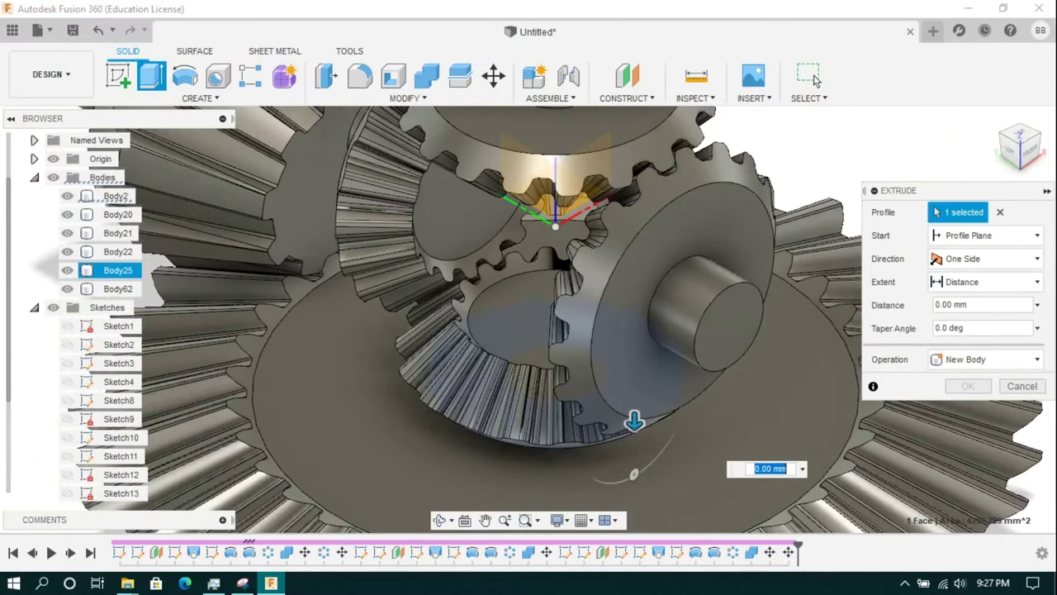
pyautogui.write('8')
pyautogui.click(987, 359)
pyautogui.click(966, 436)
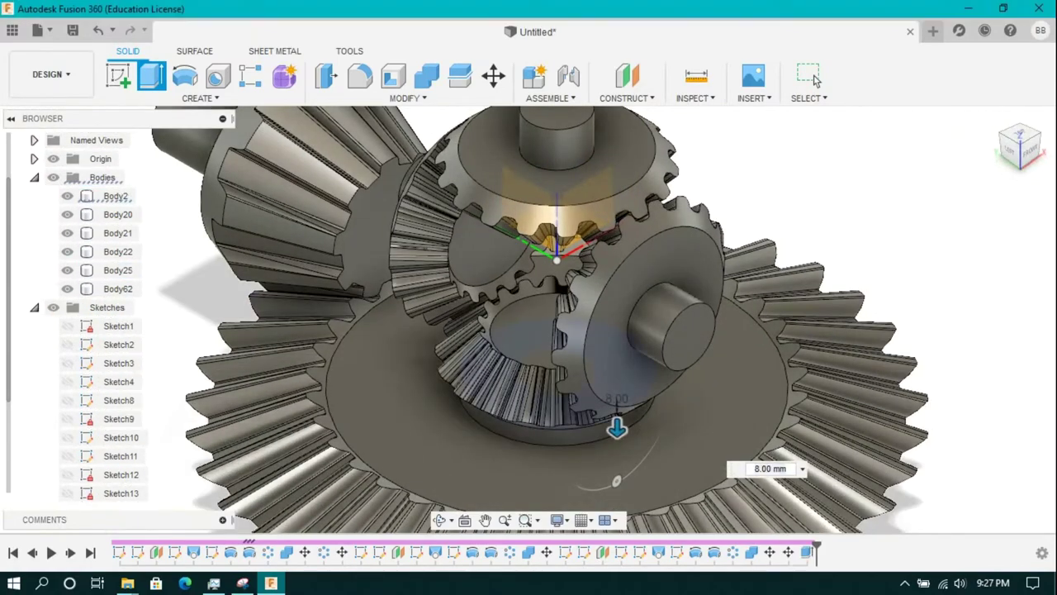
pyautogui.press('F6')
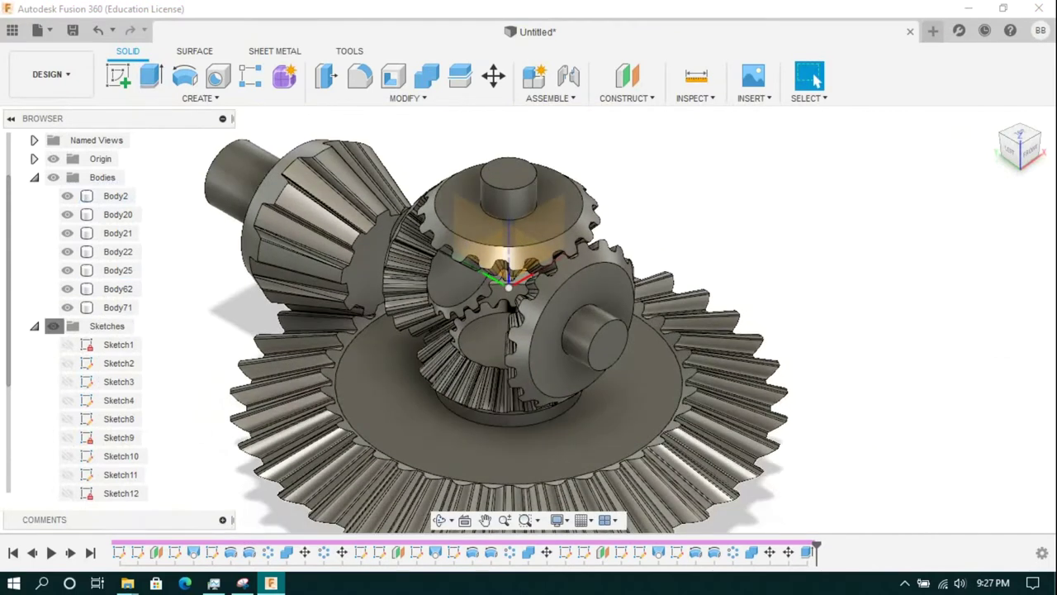
# Move Body71 upward along Z by 115 mm onto the gear cluster
pyautogui.write('mm')
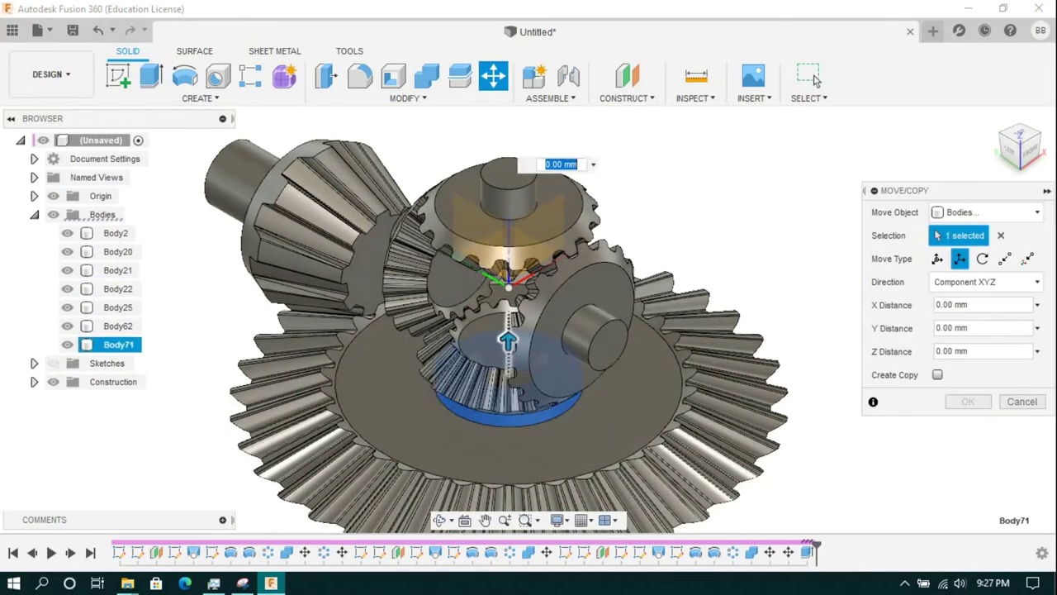
pyautogui.write('120')
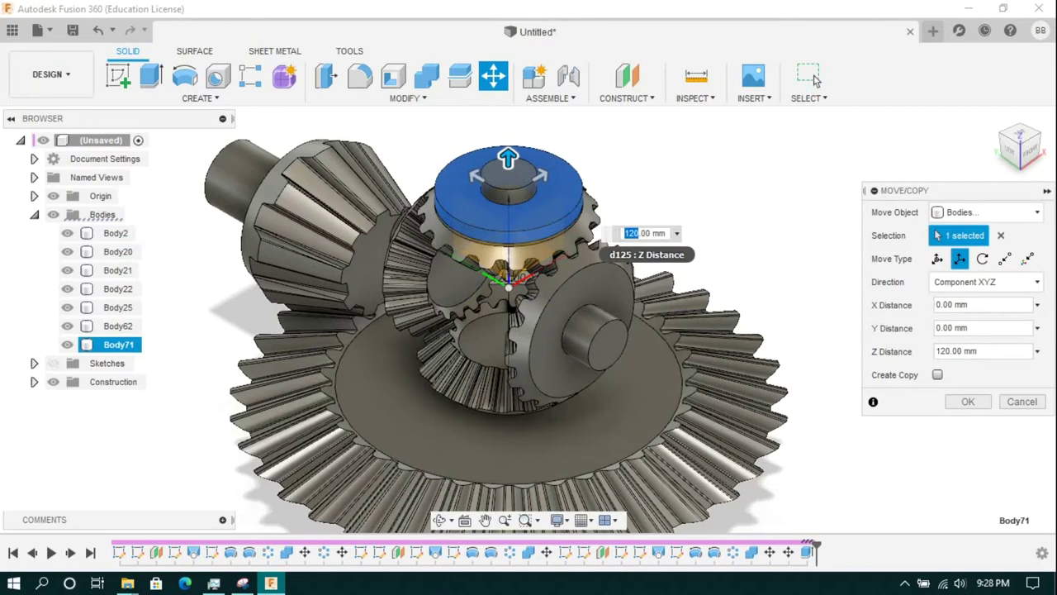
pyautogui.write('110')
pyautogui.press('Return')
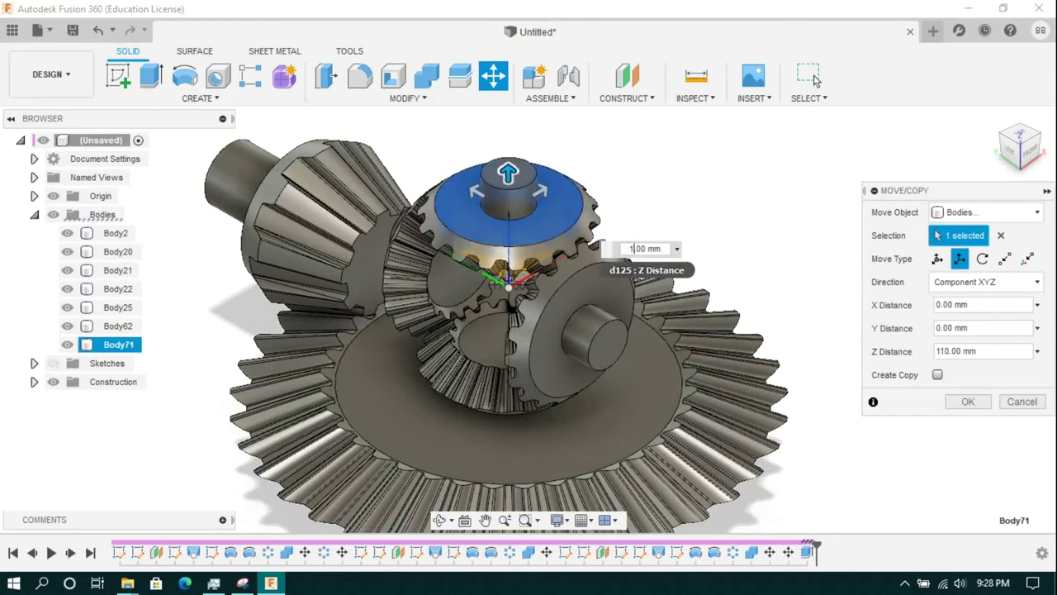
pyautogui.write('15')
pyautogui.press('Return')
pyautogui.click(815, 79)
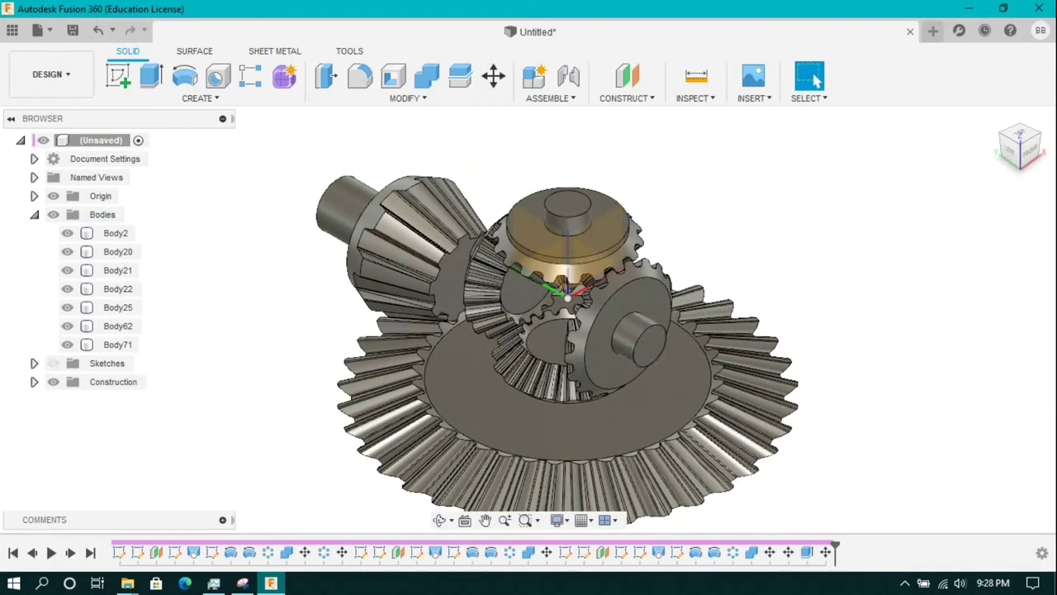
# Extrude the gear's underside face 8 mm downward
pyautogui.moveTo(528, 318)
pyautogui.keyDown('shift'); pyautogui.mouseDown(button='middle')
pyautogui.moveTo(545, 248)
pyautogui.moveTo(545, 380)
pyautogui.mouseUp(button='middle'); pyautogui.keyUp('shift')
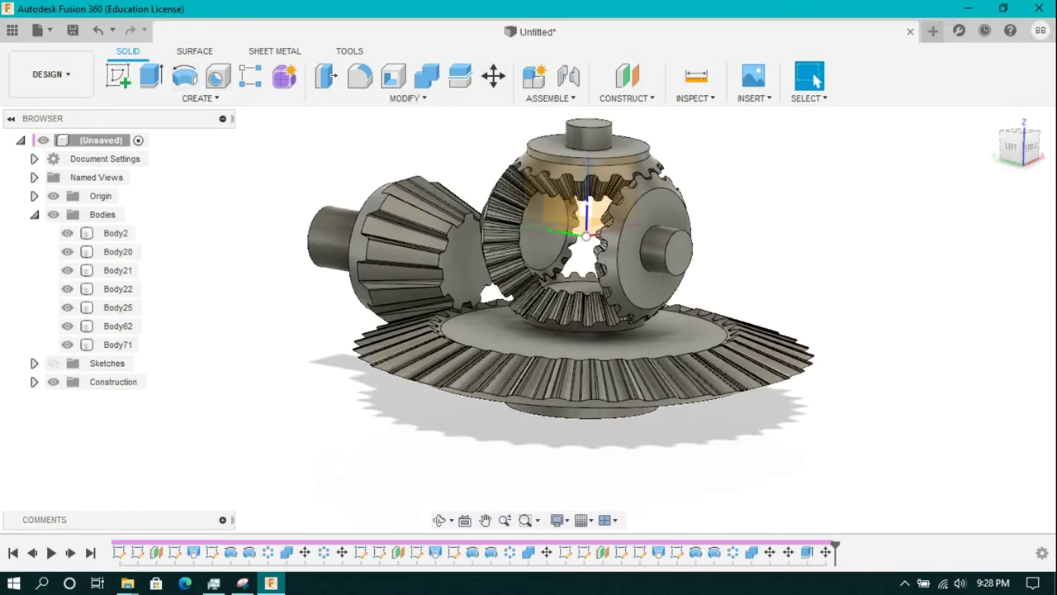
pyautogui.click(152, 76)
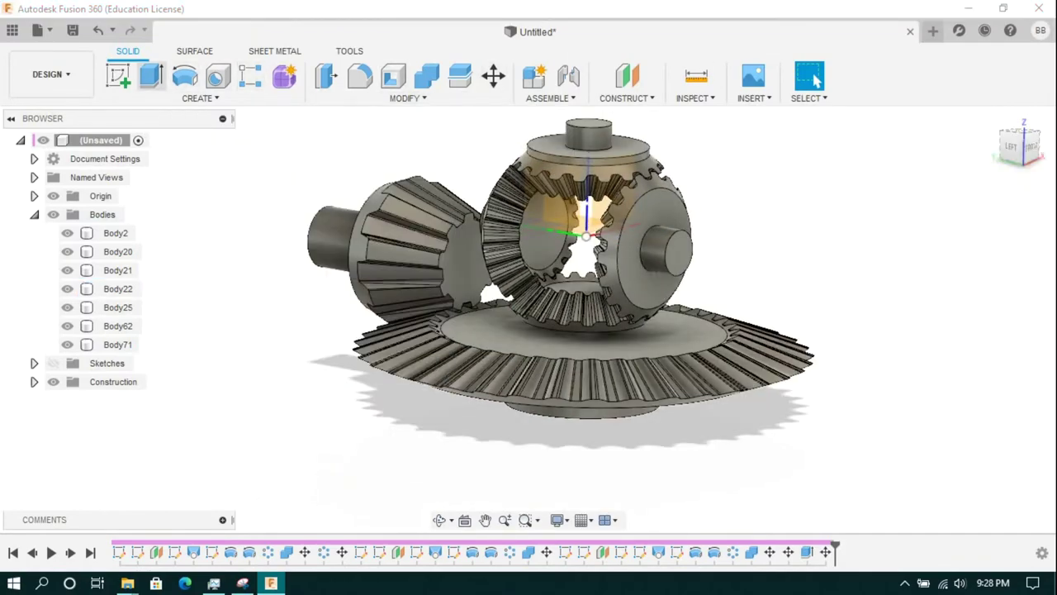
pyautogui.moveTo(529, 318)
pyautogui.keyDown('shift'); pyautogui.mouseDown(button='middle')
pyautogui.moveTo(545, 248)
pyautogui.moveTo(545, 347)
pyautogui.mouseUp(button='middle'); pyautogui.keyUp('shift')
pyautogui.click(709, 157)
pyautogui.moveTo(706, 393); pyautogui.dragTo(706, 405)
pyautogui.click(984, 360)
pyautogui.click(958, 378)
pyautogui.click(968, 386)
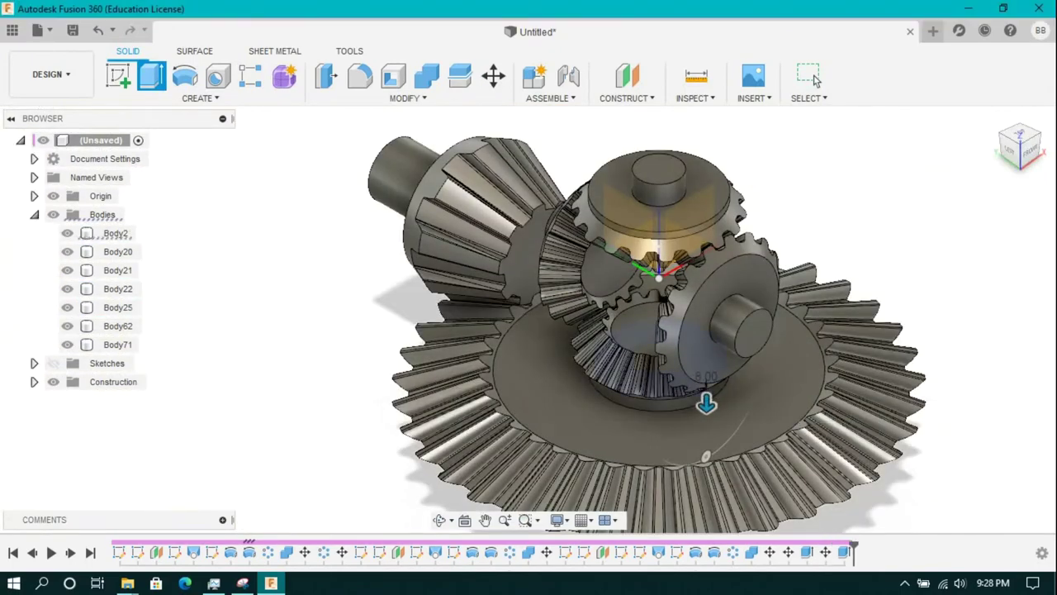
# Cut the centre circle 295 mm down through the gears, excluding Body2 from the cut
pyautogui.click(151, 76)
pyautogui.click(632, 177)
pyautogui.moveTo(628, 182); pyautogui.dragTo(623, 394)
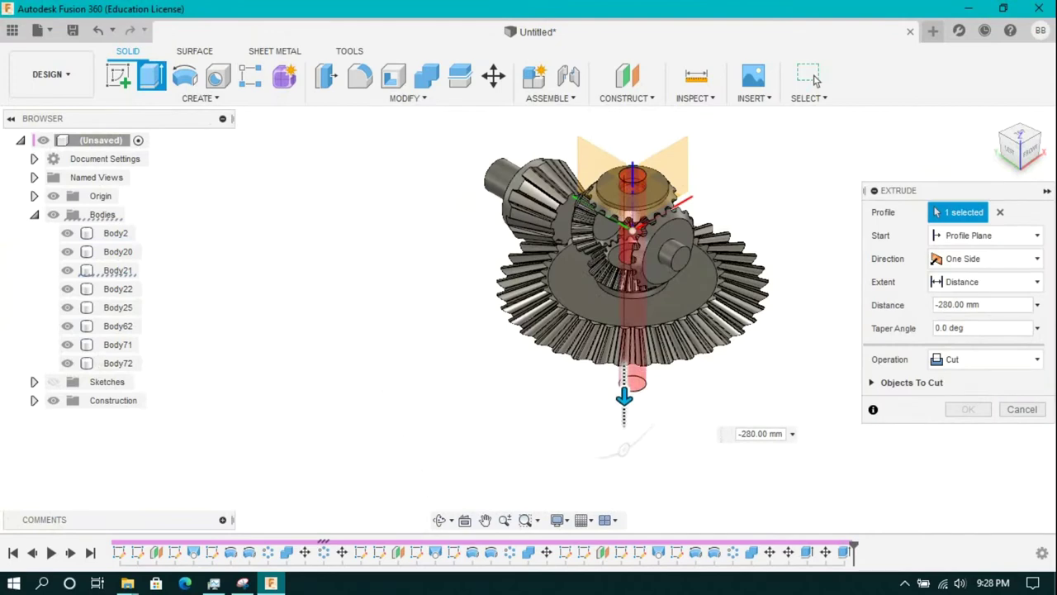
pyautogui.click(985, 359)
pyautogui.click(954, 399)
pyautogui.click(872, 383)
pyautogui.click(879, 408)
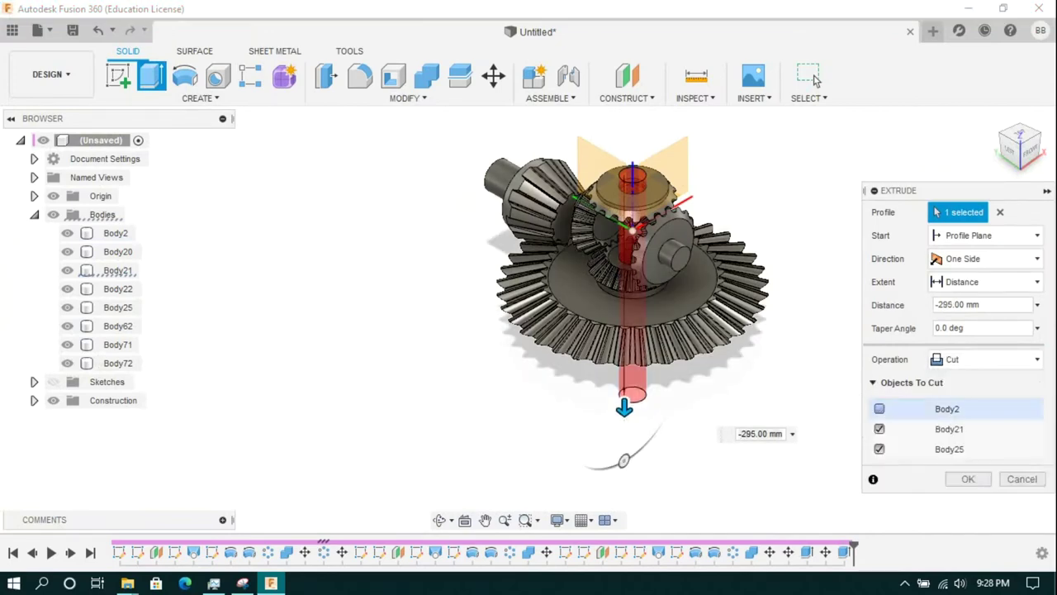
pyautogui.press('Return')
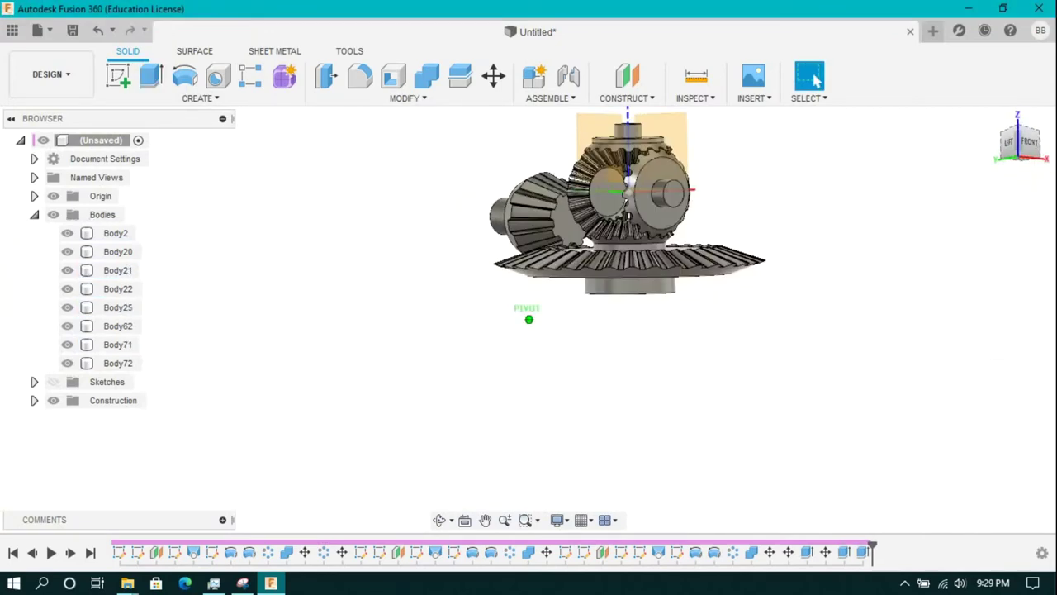
# Extrude the small centre-hole circle 5 mm as a Join, then reopen that extrusion for editing
pyautogui.scroll(3, 626, 316)
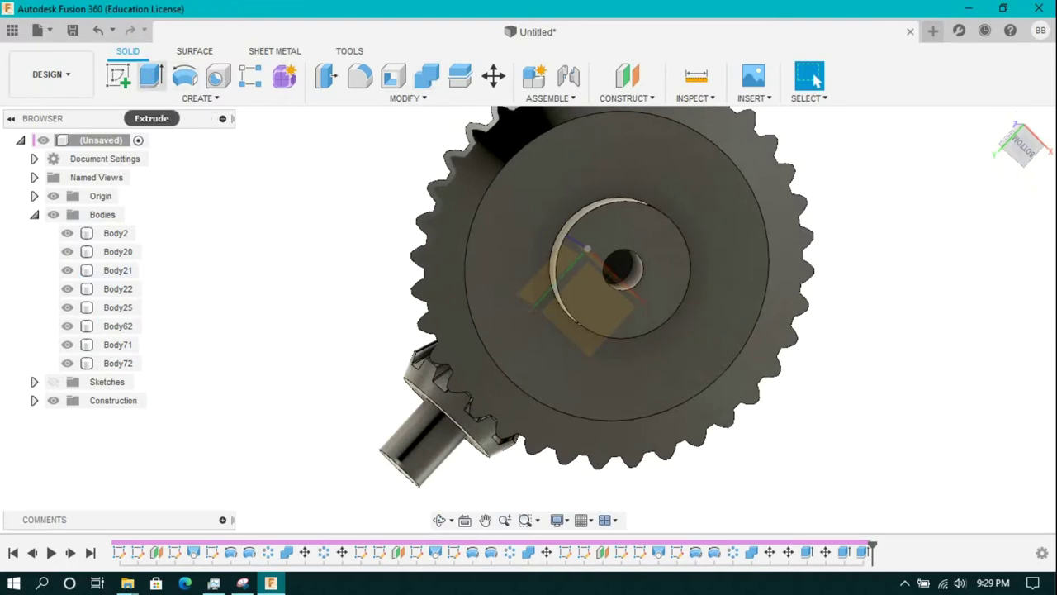
pyautogui.click(151, 76)
pyautogui.click(624, 267)
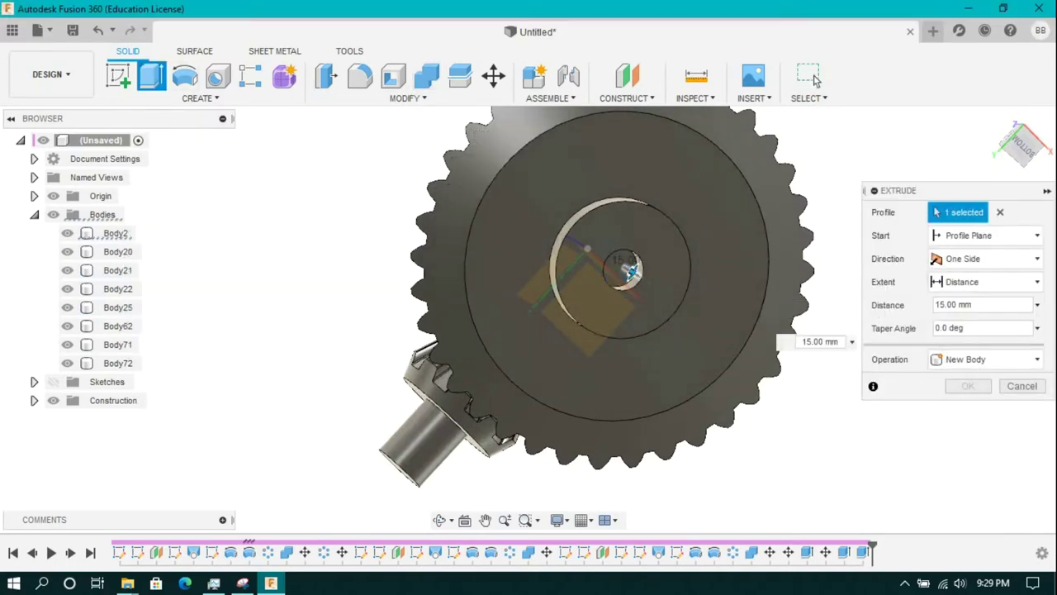
pyautogui.moveTo(709, 318); pyautogui.dragTo(715, 321)
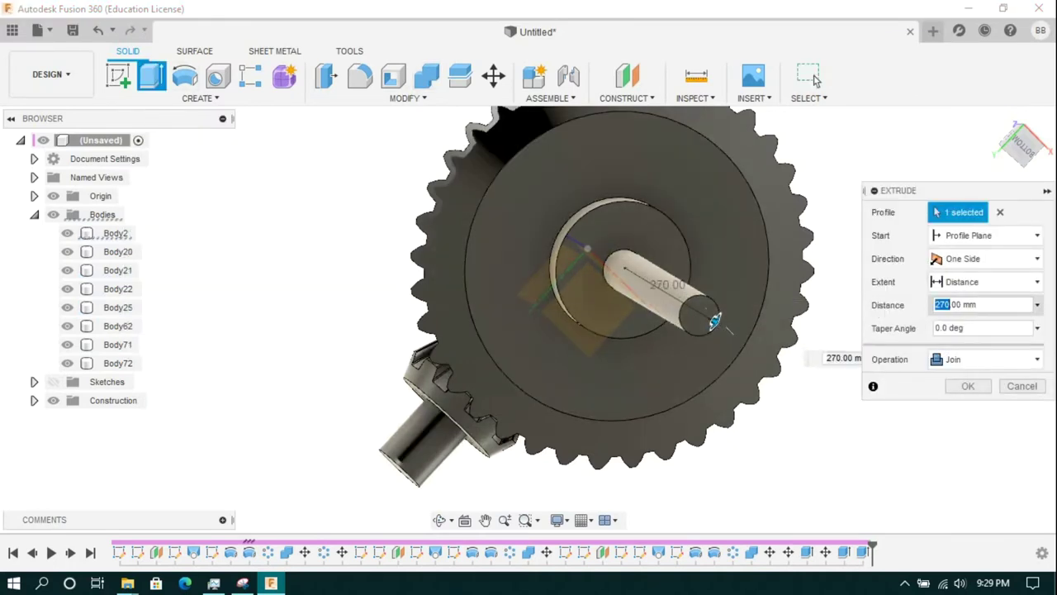
pyautogui.write('100')
pyautogui.click(1021, 142)
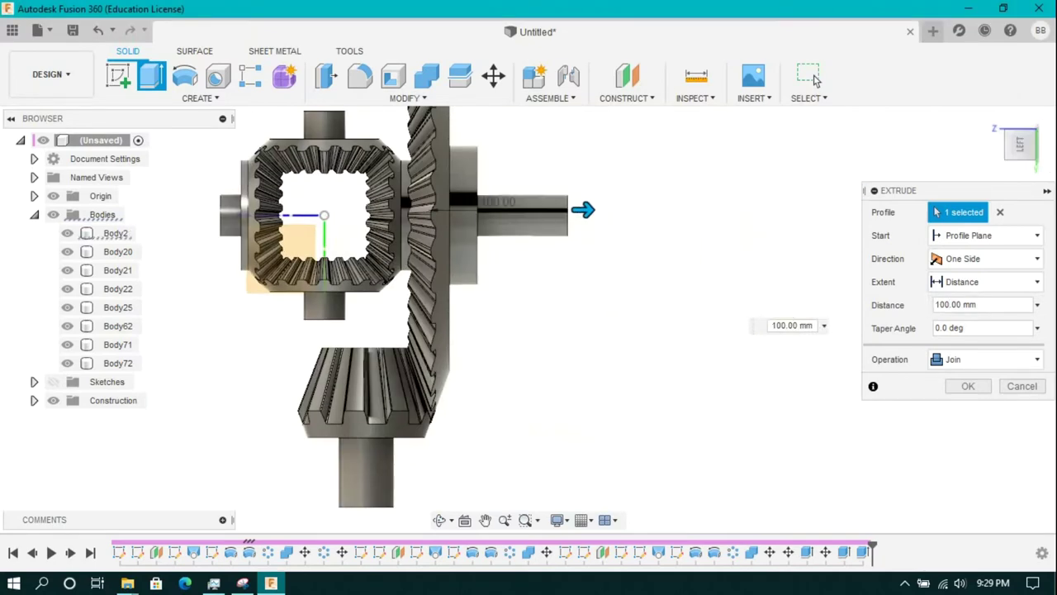
pyautogui.doubleClick(942, 304)
pyautogui.write('5')
pyautogui.press('Return')
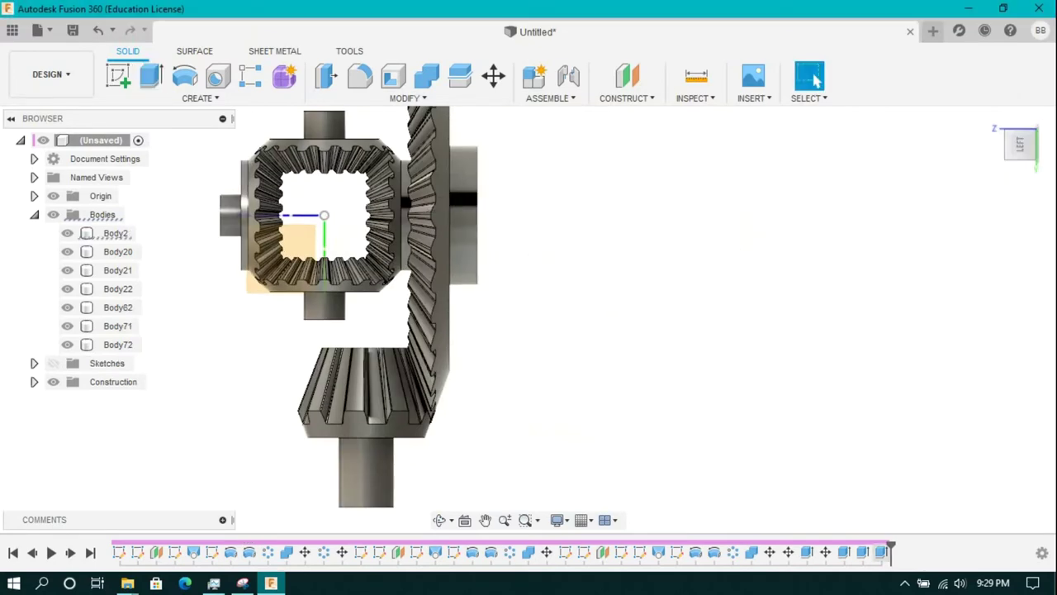
pyautogui.rightClick(881, 551)
pyautogui.click(917, 410)
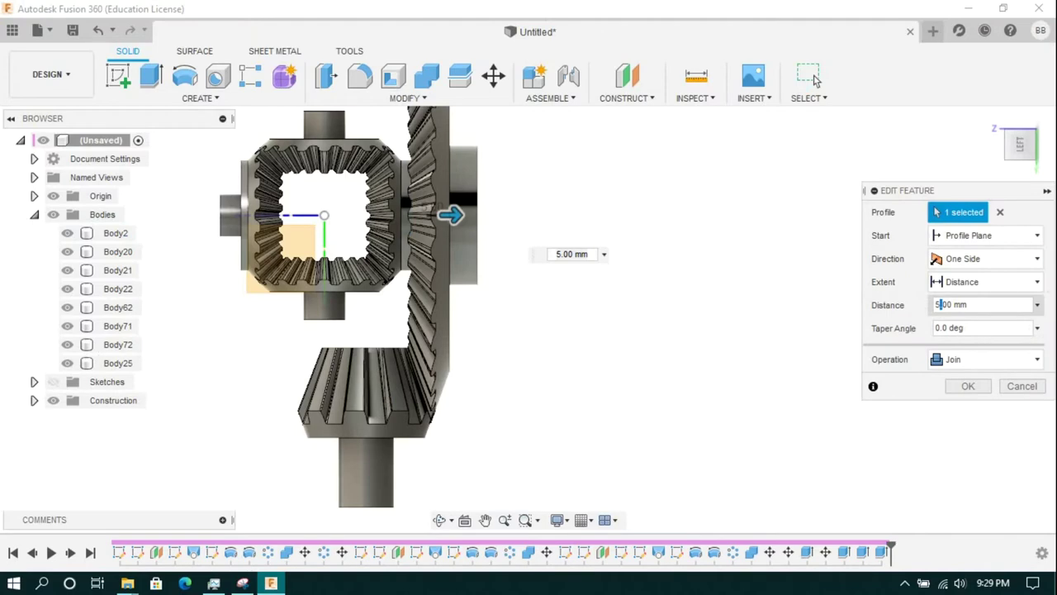
# Commit the 50 mm shaft extrusion and new washer body, then hide Body22 and Body62
pyautogui.press('Return')
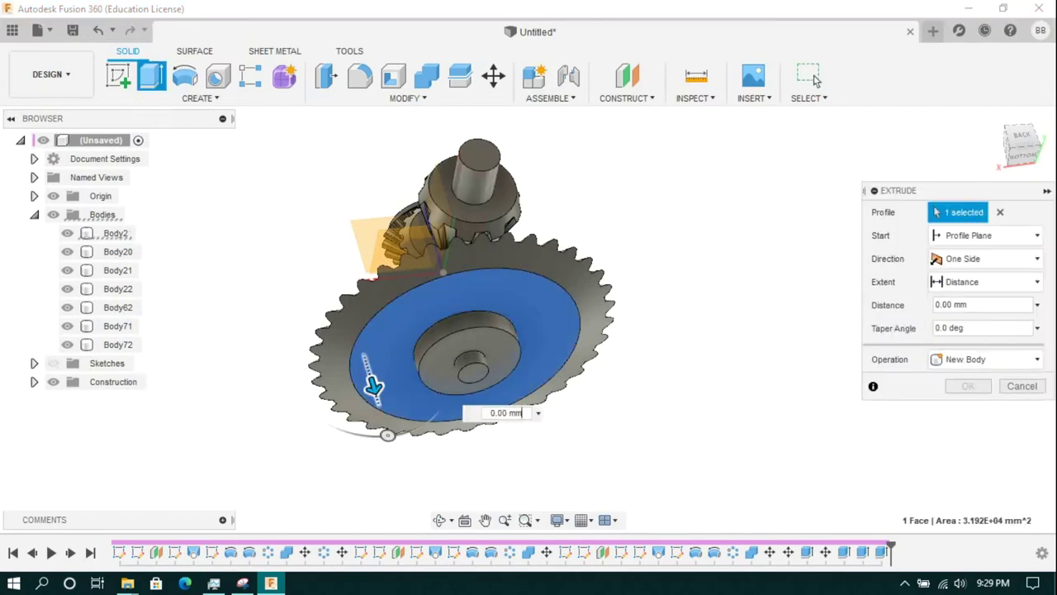
pyautogui.press('Return')
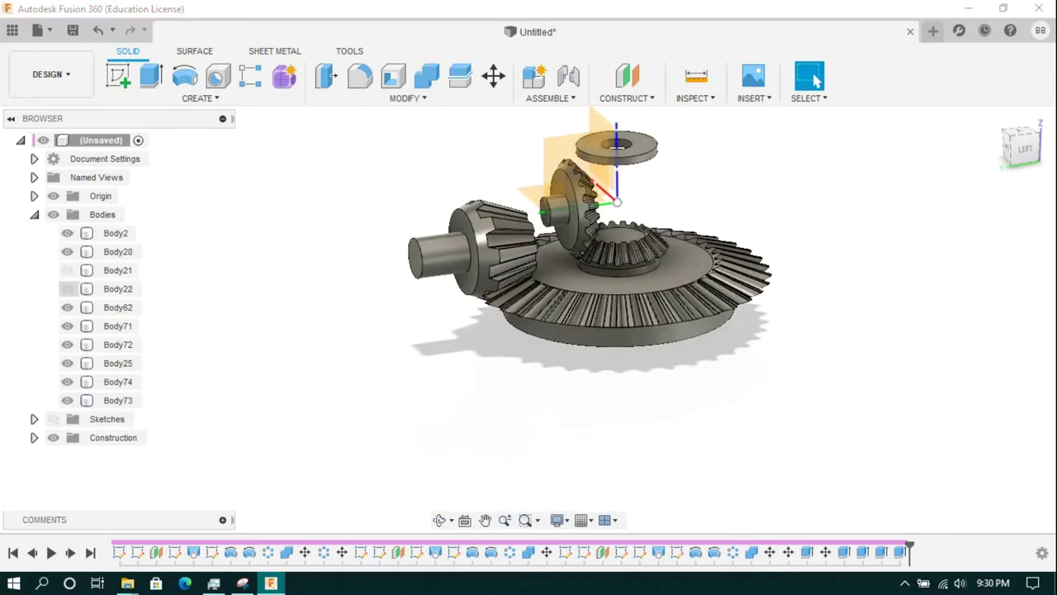
pyautogui.click(67, 288)
pyautogui.click(67, 307)
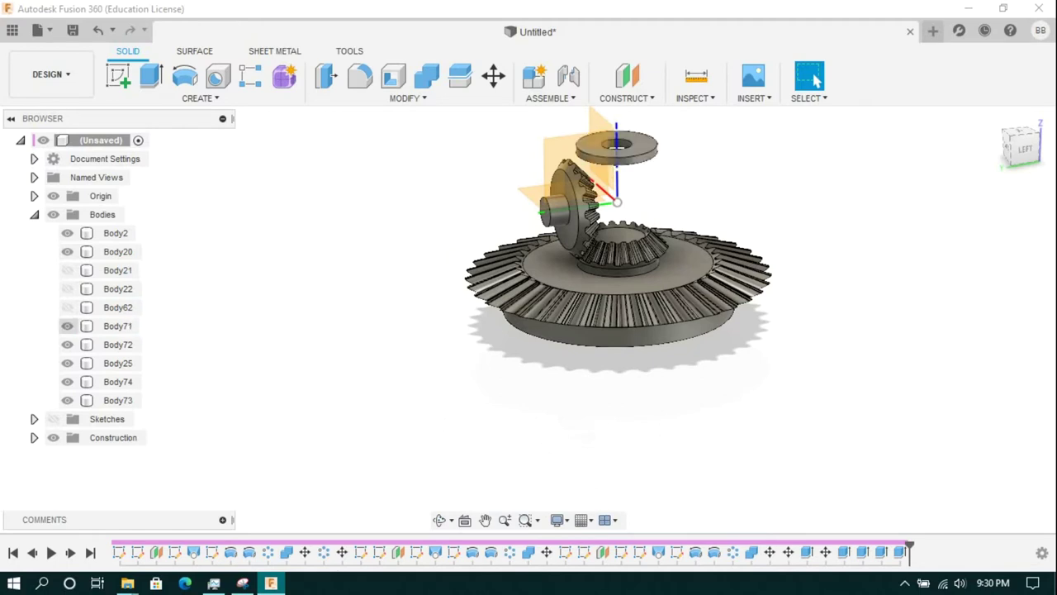
# Hide Body71, Body72, Body25 and Body74 in the browser
pyautogui.click(67, 325)
pyautogui.click(67, 345)
pyautogui.click(67, 362)
pyautogui.click(67, 381)
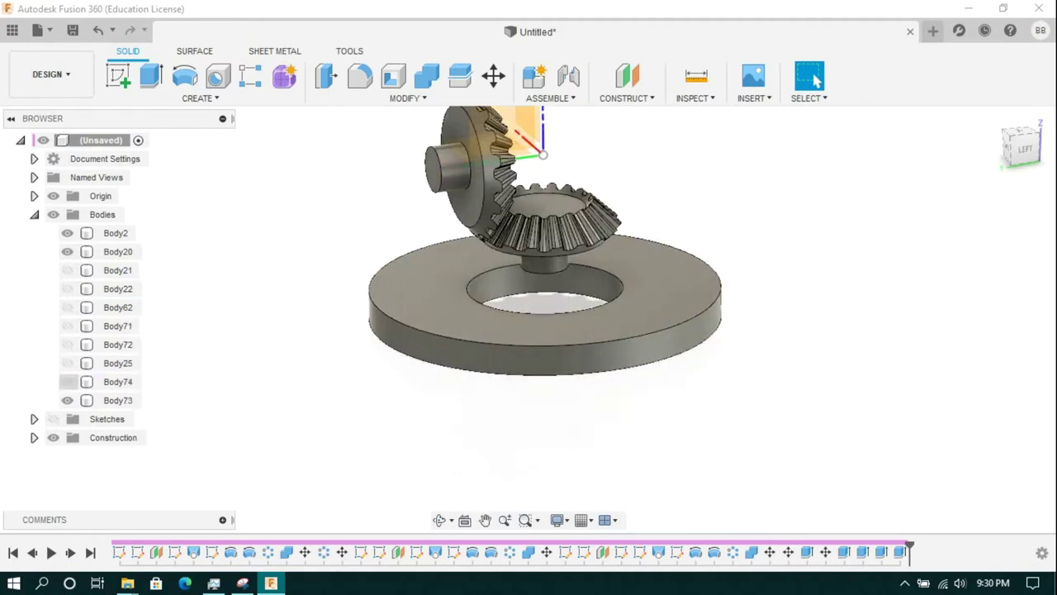
# Join Body74 into Body2 with Combine, then show the large bevel gear Body25 again
pyautogui.click(67, 381)
pyautogui.click(427, 76)
pyautogui.click(115, 233)
pyautogui.click(963, 331)
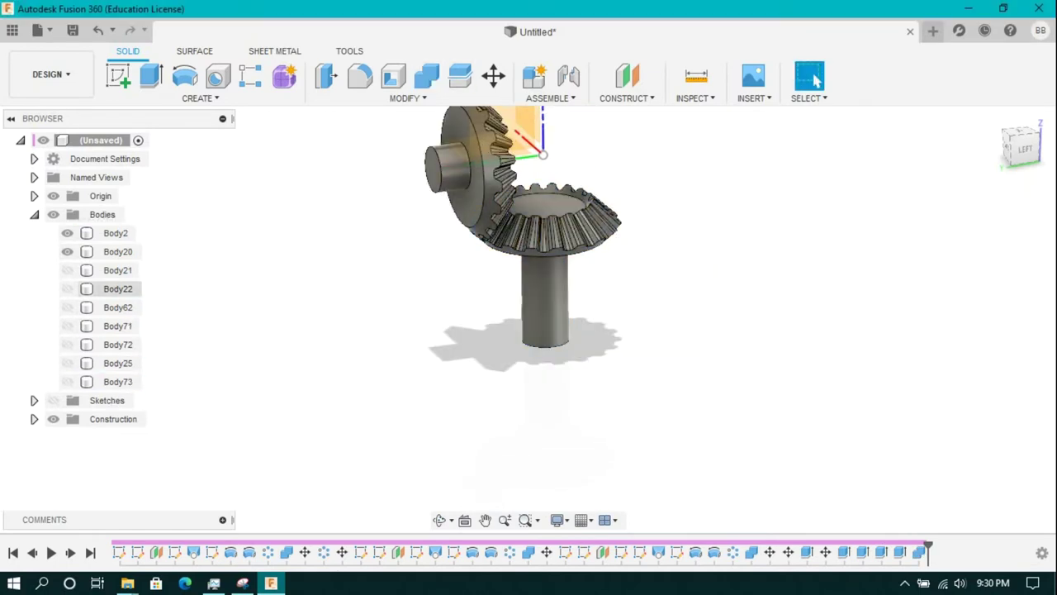
pyautogui.click(67, 325)
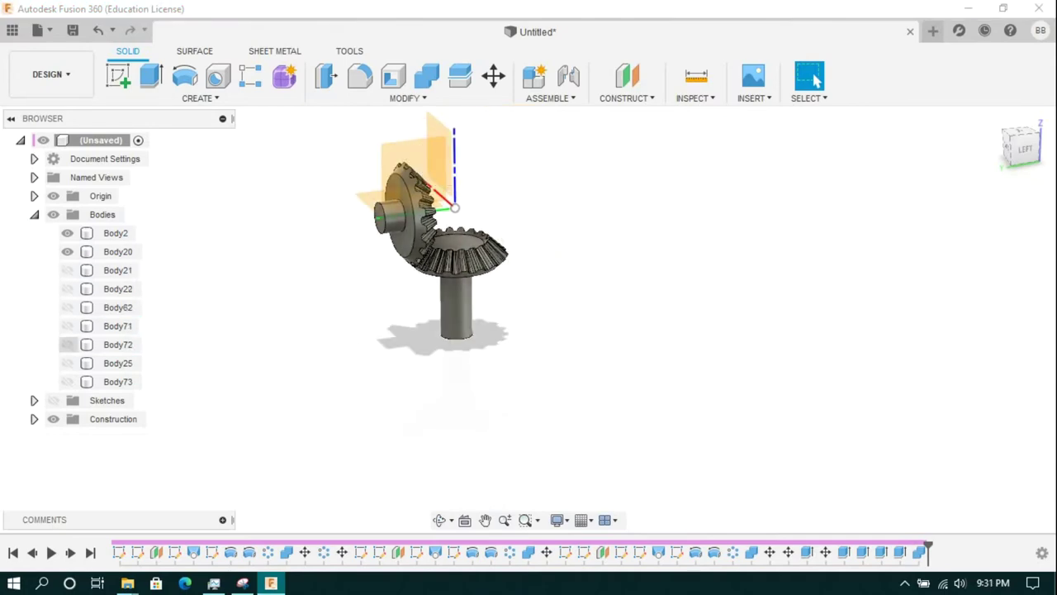
pyautogui.click(67, 362)
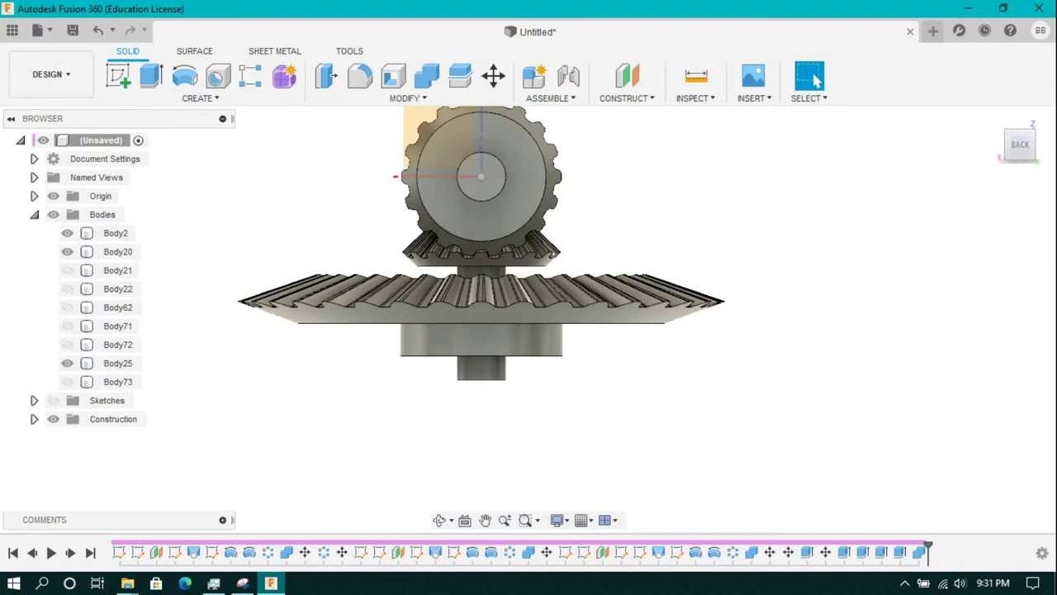
# On the back plane, sketch a vertical slot running down from the gear centre
pyautogui.press('r')
pyautogui.click(201, 98)
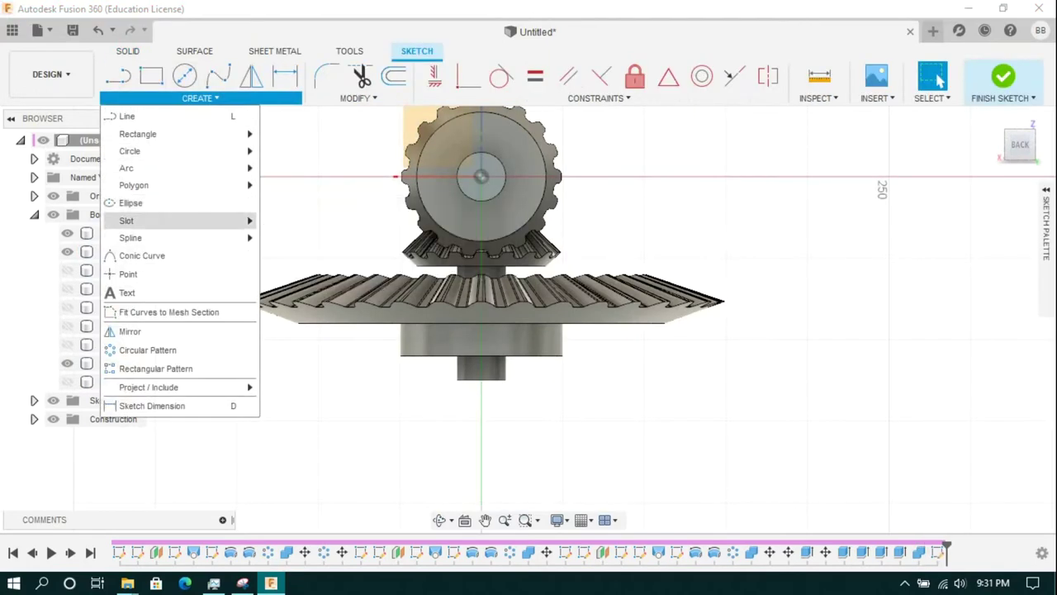
pyautogui.click(331, 219)
pyautogui.click(481, 176)
pyautogui.click(480, 421)
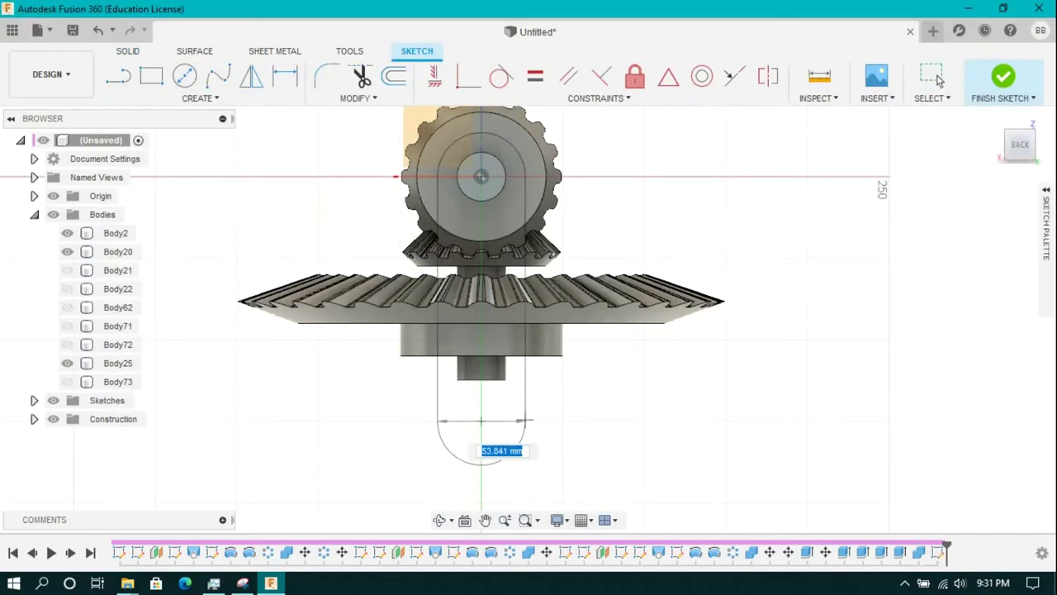
pyautogui.press('Return')
pyautogui.press('r')
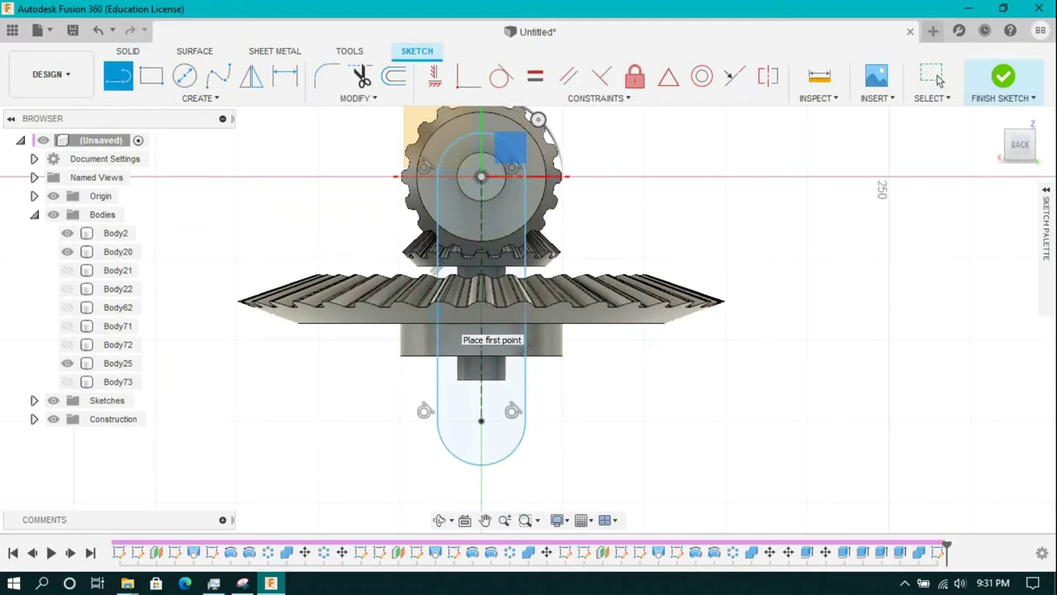
# Dimension the slot 80 mm long with an R25 top arc, and finish the sketch
pyautogui.click(525, 310)
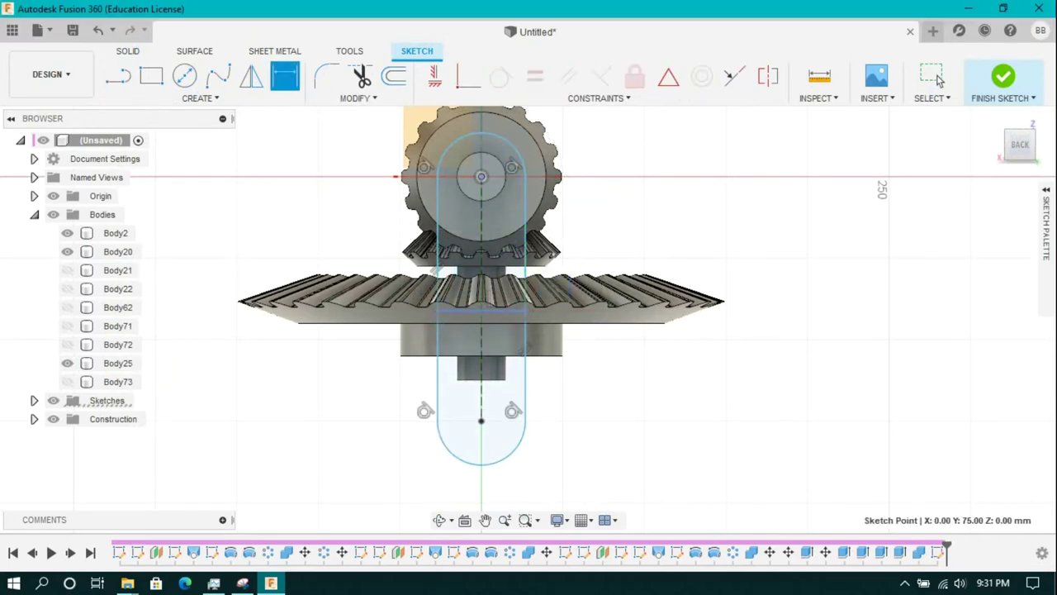
pyautogui.write('80')
pyautogui.press('Return')
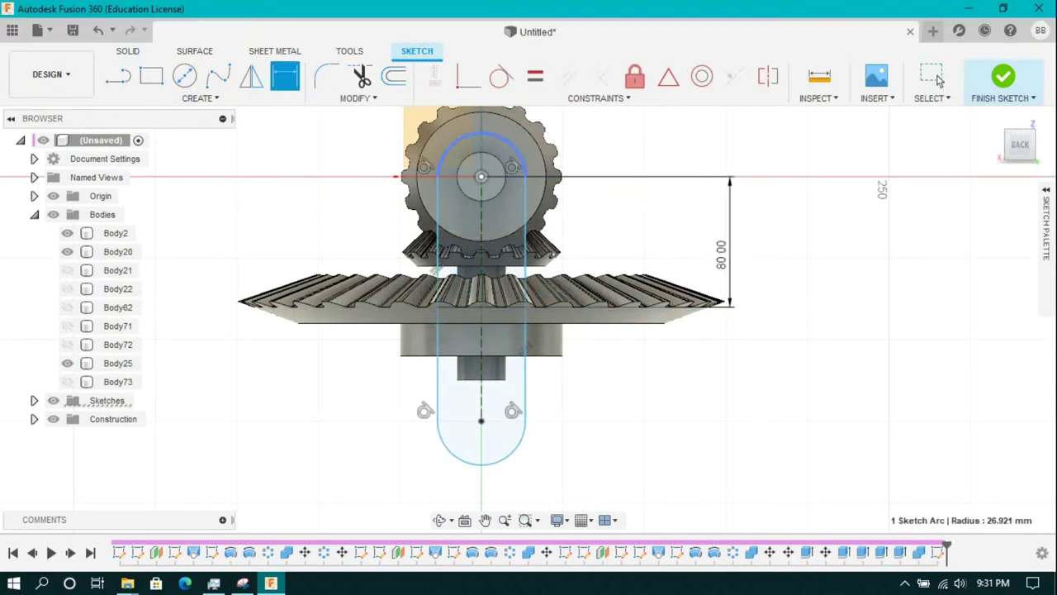
pyautogui.press('d')
pyautogui.press('Return')
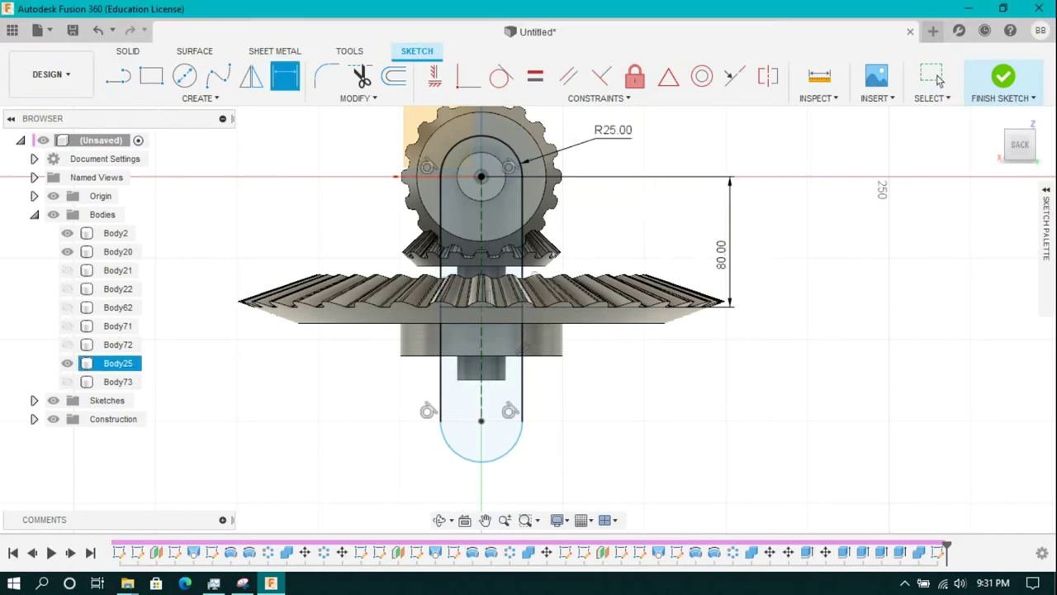
pyautogui.click(1003, 76)
pyautogui.press('e')
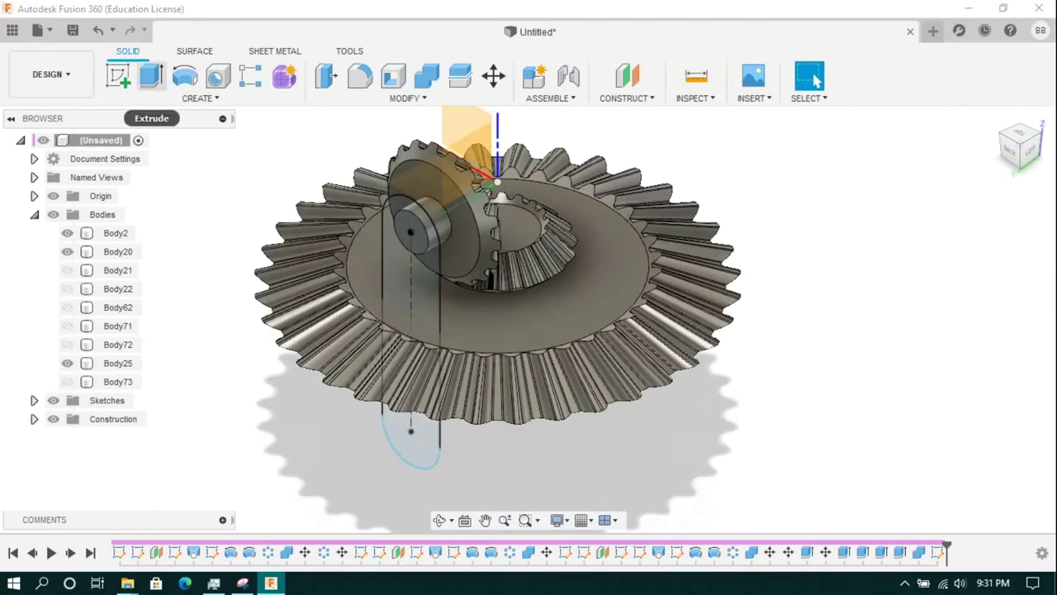
# Extrude the slot profile as a new body
pyautogui.press('Down')
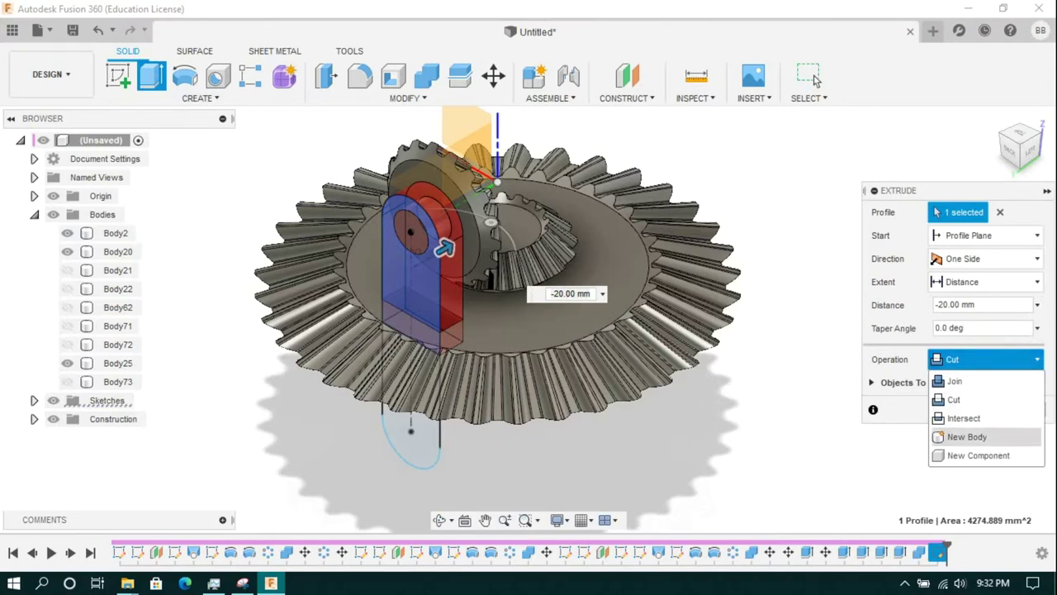
pyautogui.press('Down')
pyautogui.press('Return')
pyautogui.press('Return')
# Mirror the upright body Body75 across the plane through the gear centre
pyautogui.click(196, 97)
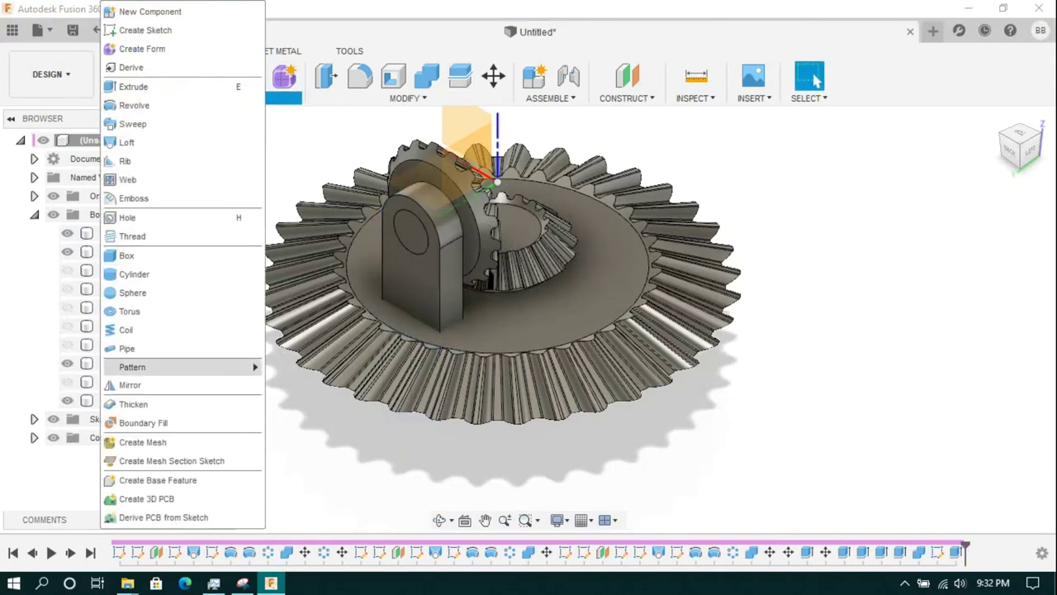
pyautogui.click(146, 382)
pyautogui.click(987, 212)
pyautogui.click(117, 400)
pyautogui.click(954, 259)
pyautogui.click(466, 137)
pyautogui.click(968, 285)
# Combine both uprights into the large gear with a Join
pyautogui.click(427, 76)
pyautogui.click(496, 289)
pyautogui.click(668, 182)
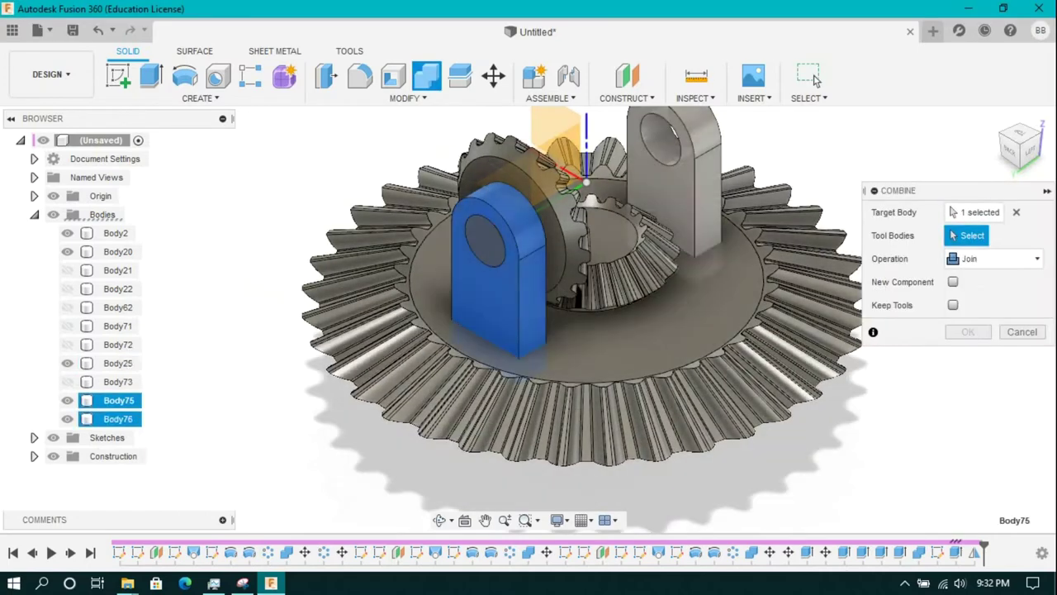
pyautogui.scroll(-2, 578, 330)
pyautogui.click(727, 314)
pyautogui.click(814, 78)
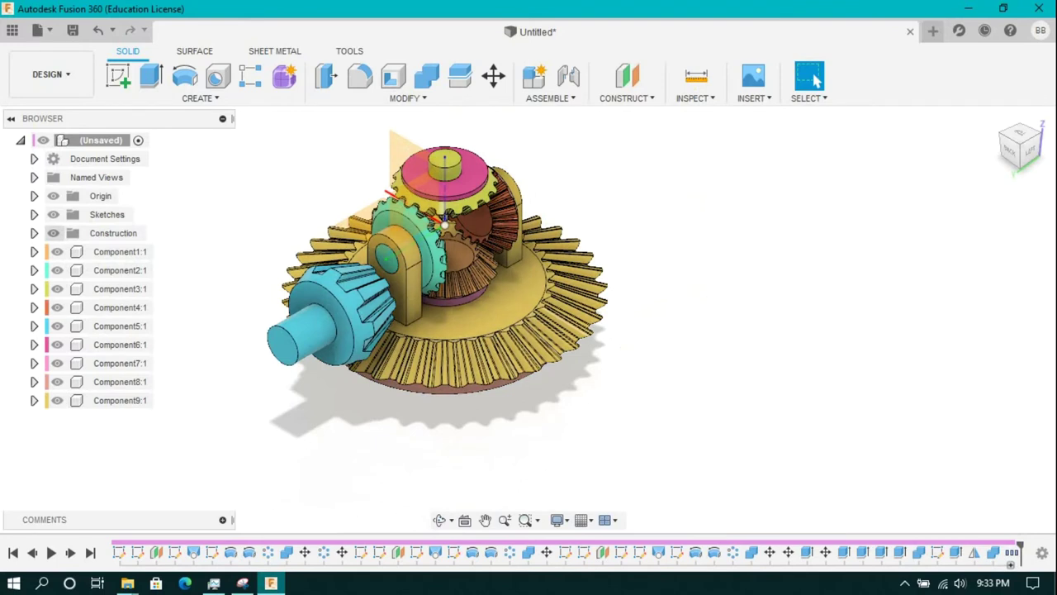
# Hide Components 1, 2, 4, 5 and 9, and show the pink washer Component7
pyautogui.click(57, 251)
pyautogui.click(57, 270)
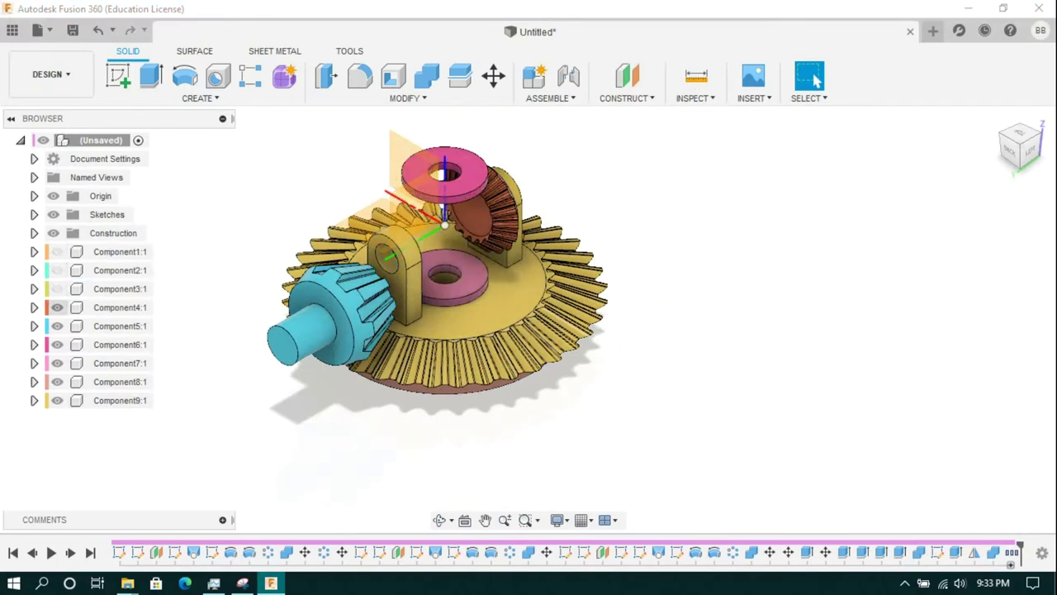
pyautogui.click(57, 307)
pyautogui.click(57, 325)
pyautogui.click(57, 362)
pyautogui.click(57, 400)
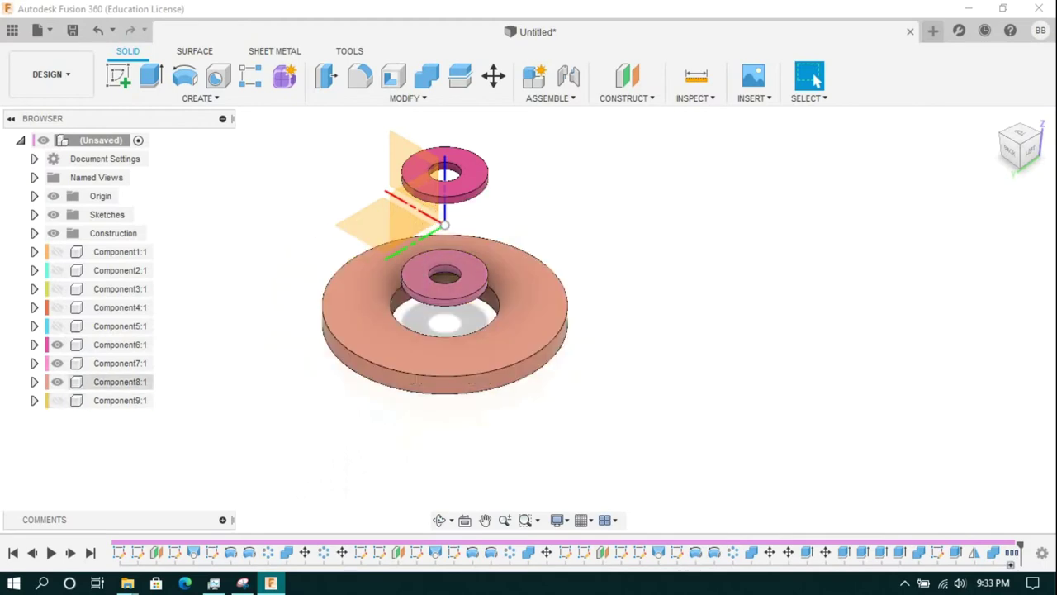
# Ground the brown base disc and lower pink washer, then show the large yellow gear again
pyautogui.rightClick(119, 382)
pyautogui.click(145, 28)
pyautogui.rightClick(120, 363)
pyautogui.click(145, 28)
pyautogui.click(124, 344)
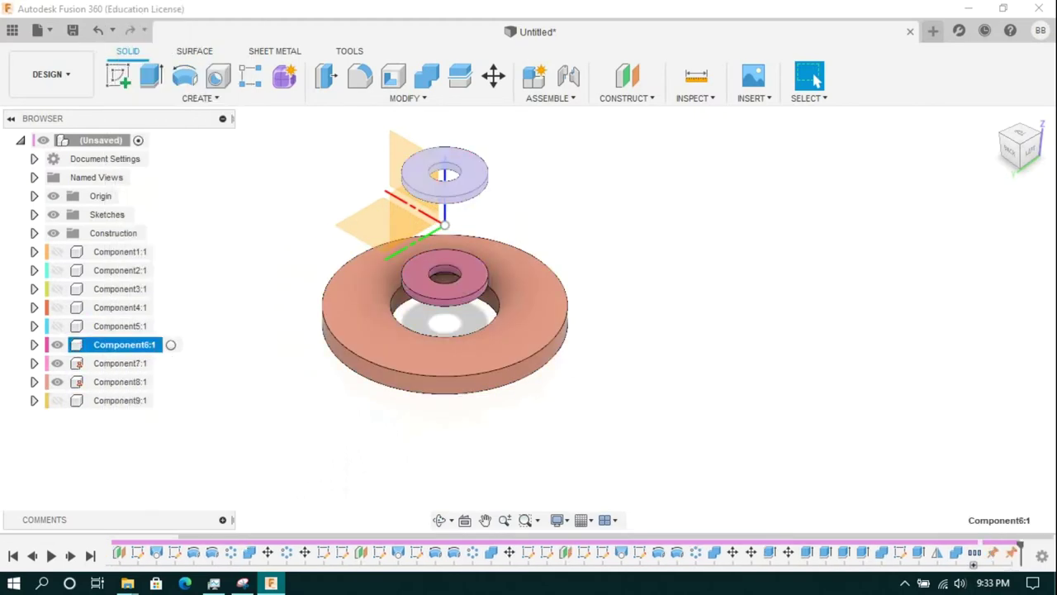
pyautogui.click(57, 400)
pyautogui.moveTo(1020, 142); pyautogui.dragTo(1022, 161)
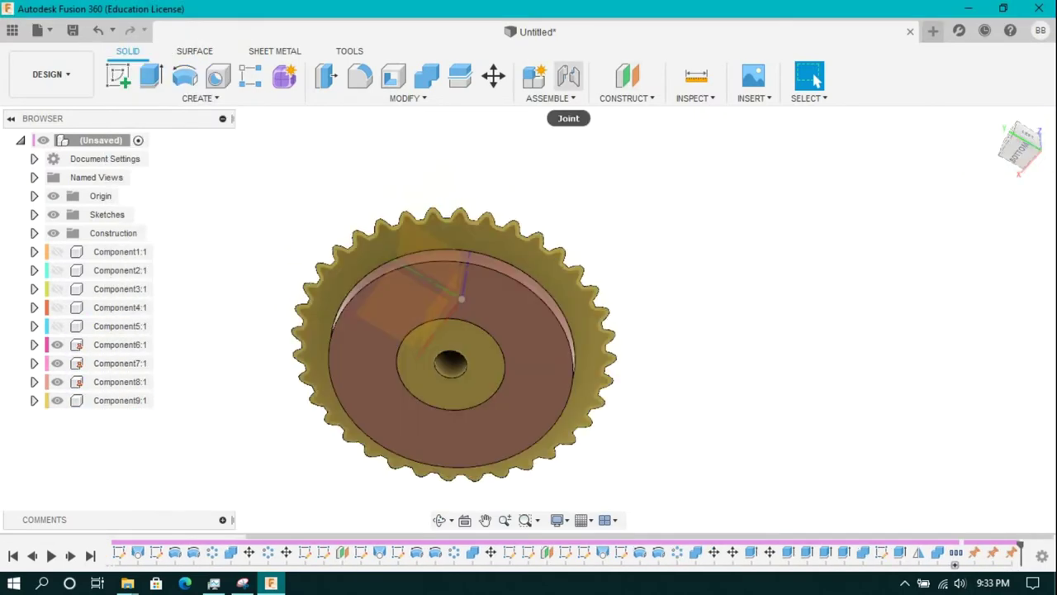
# Joint the large gear's hub to the base disc centre
pyautogui.click(569, 76)
pyautogui.click(450, 363)
pyautogui.click(429, 351)
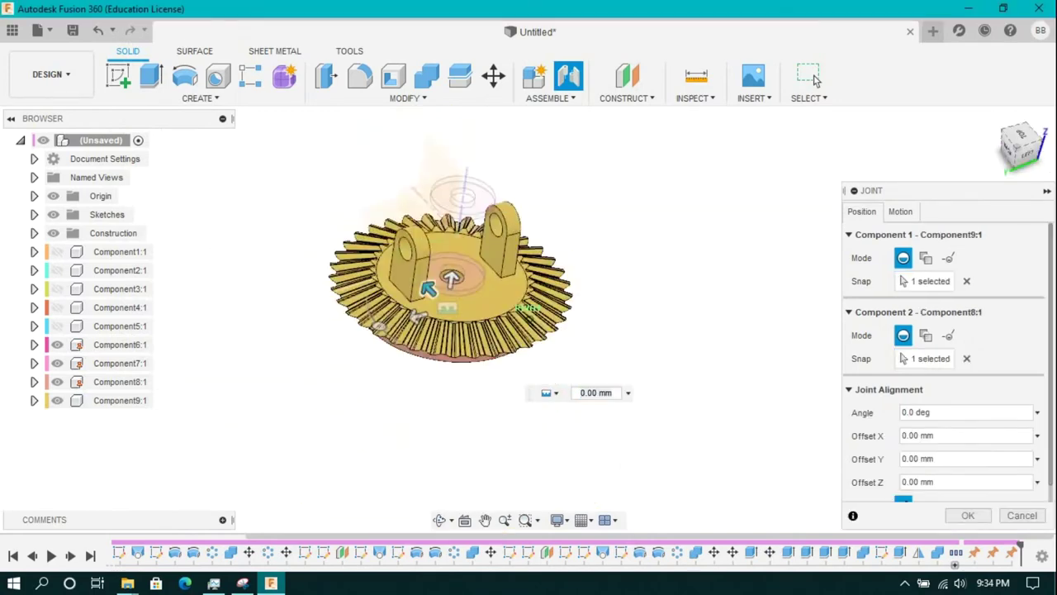
pyautogui.press('Return')
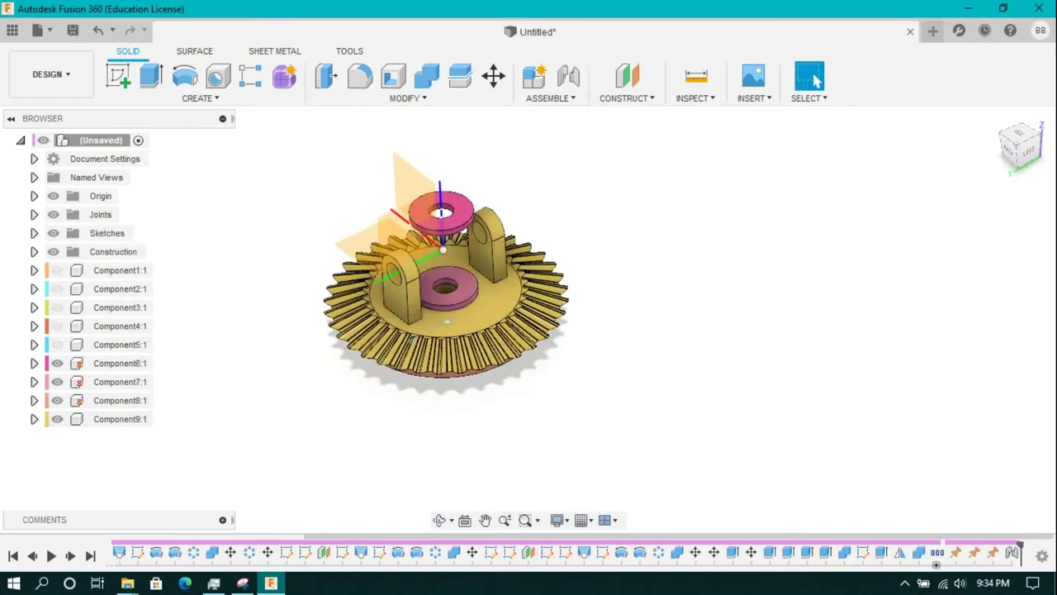
# Extrude a shaft from the pinion's end face as new component Component10 and ground it
pyautogui.press('v')
pyautogui.press('e')
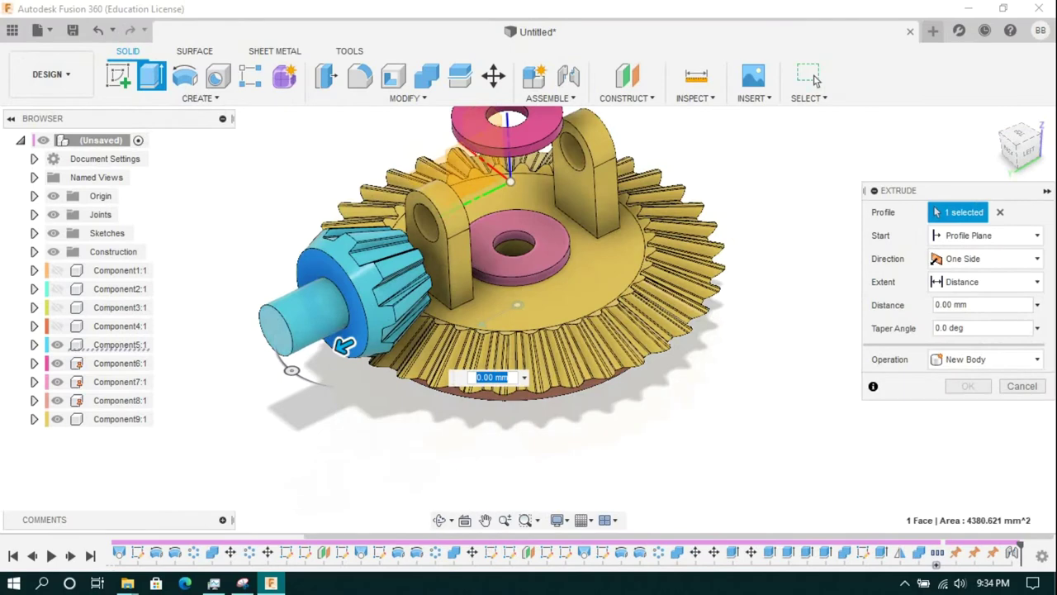
pyautogui.press('Return')
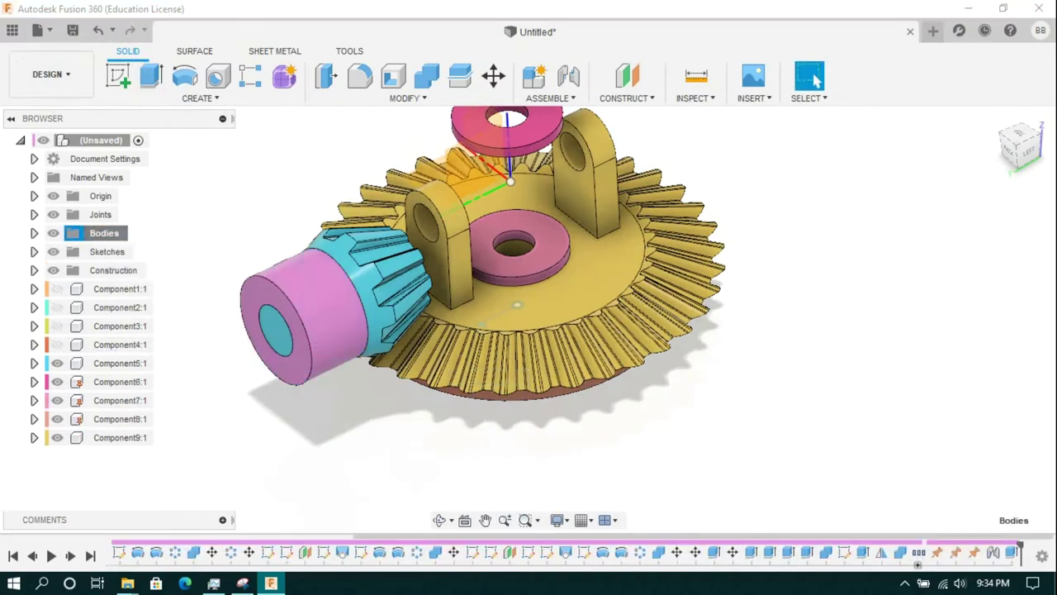
pyautogui.click(119, 437)
pyautogui.rightClick(120, 437)
pyautogui.click(166, 28)
# Joint the pinion to the new grounded shaft
pyautogui.click(493, 76)
pyautogui.click(568, 76)
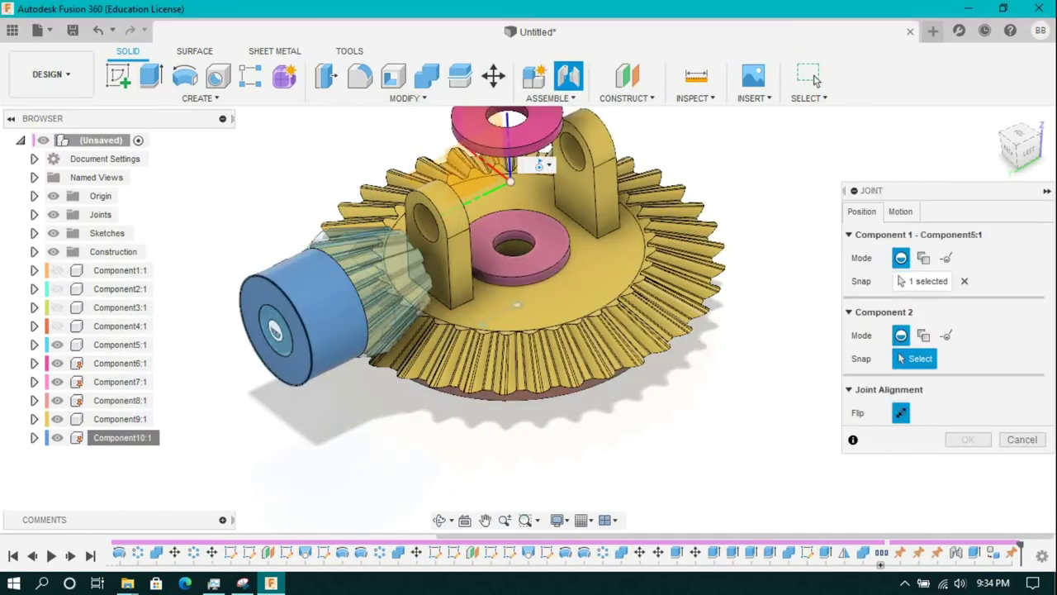
pyautogui.press('Return')
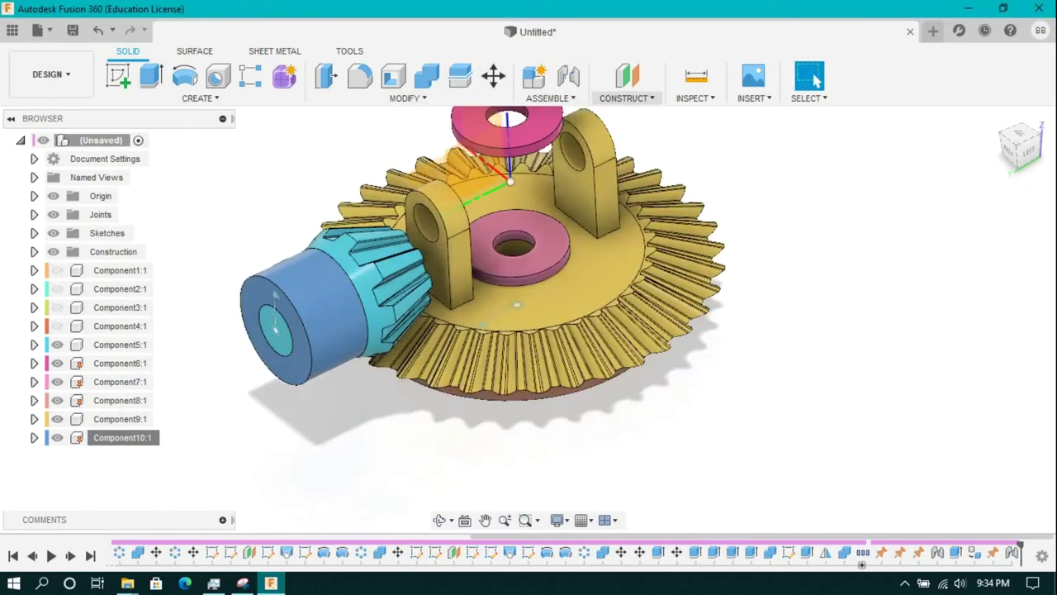
# Enable contact sets and create a new contact set for the meshing gears
pyautogui.click(551, 97)
pyautogui.click(562, 245)
pyautogui.click(562, 283)
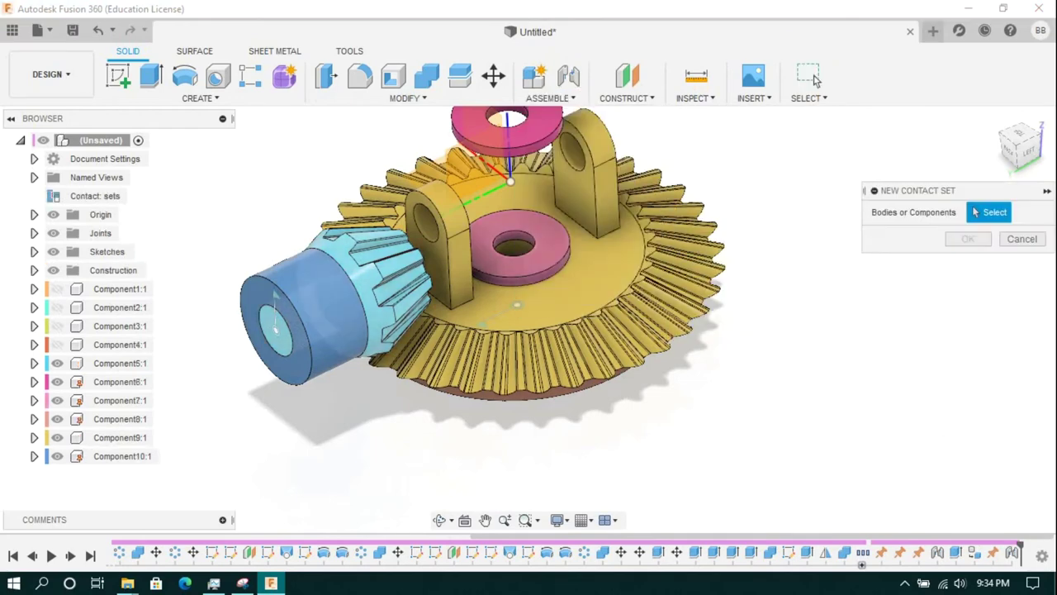
pyautogui.hotkey('ctrl', 'a')
pyautogui.press('Return')
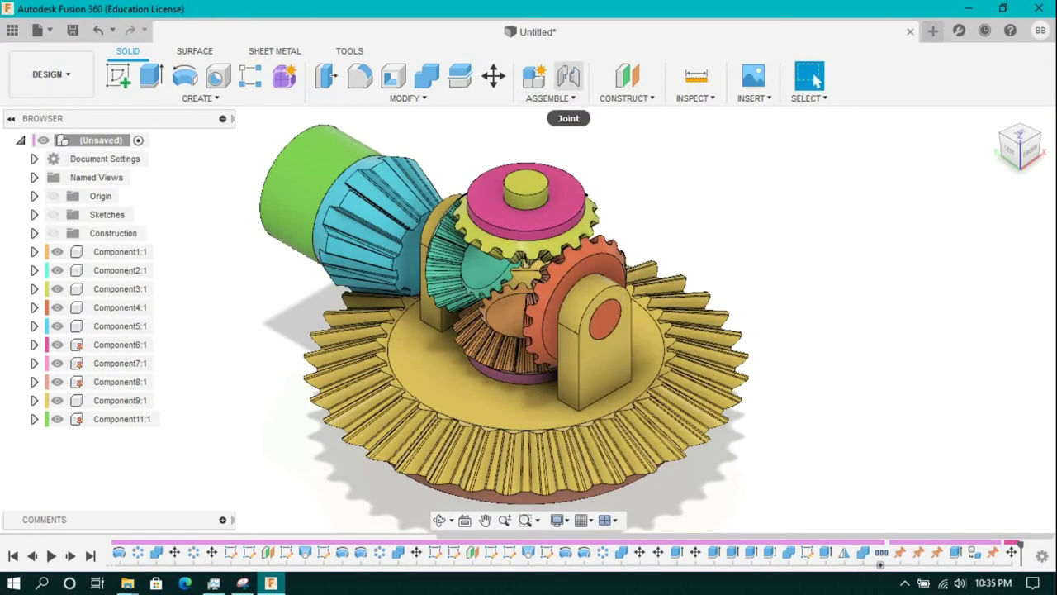
# Joint the top gear to the top washer
pyautogui.click(568, 76)
pyautogui.click(535, 212)
pyautogui.click(524, 207)
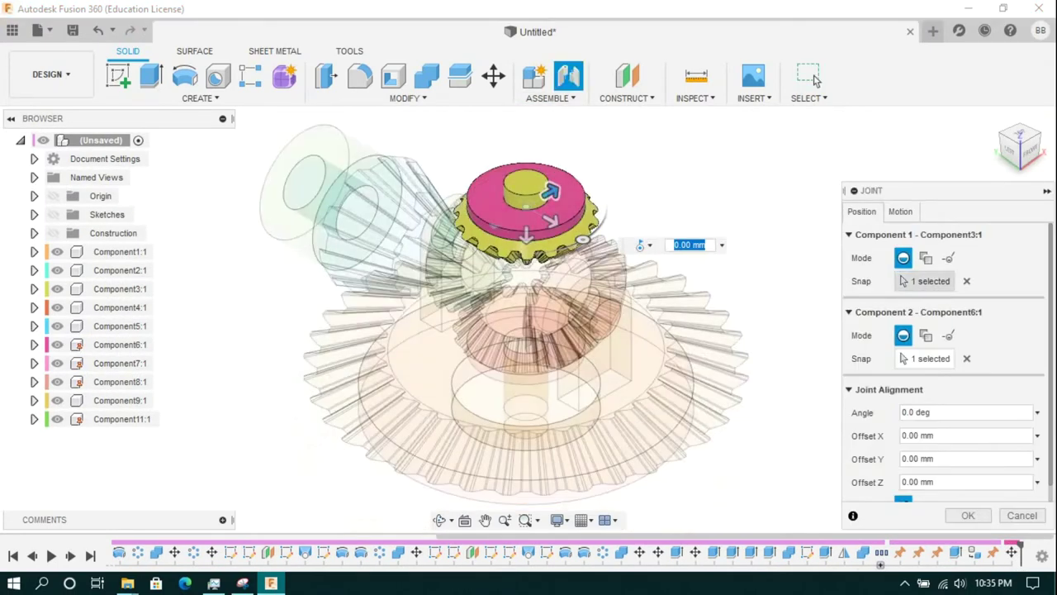
pyautogui.press('Return')
# Joint the lower bevel gear to the lower washer
pyautogui.click(568, 76)
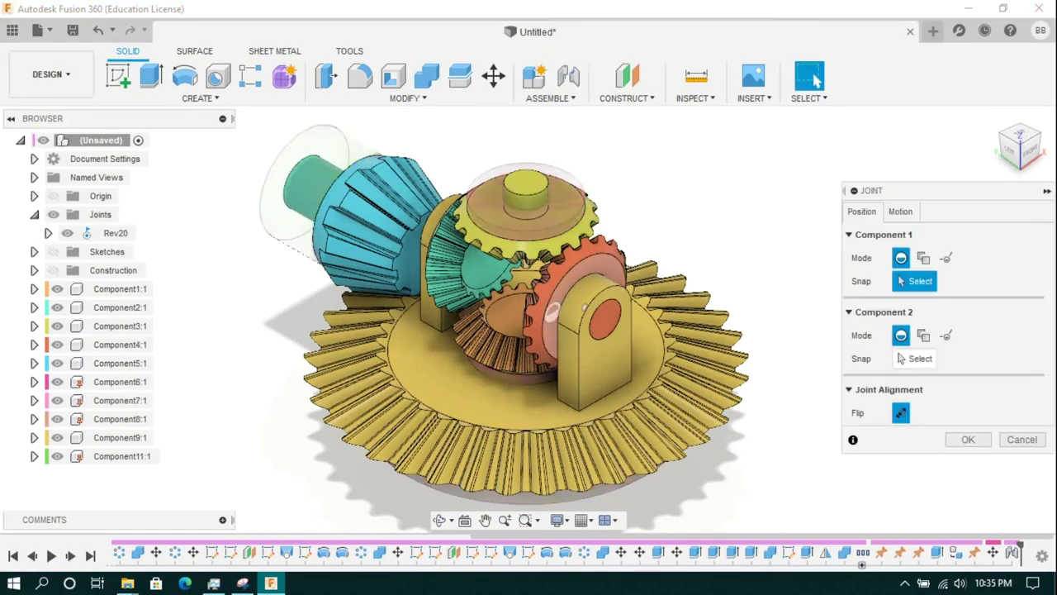
pyautogui.scroll(-3, 520, 314)
pyautogui.click(496, 380)
pyautogui.click(578, 340)
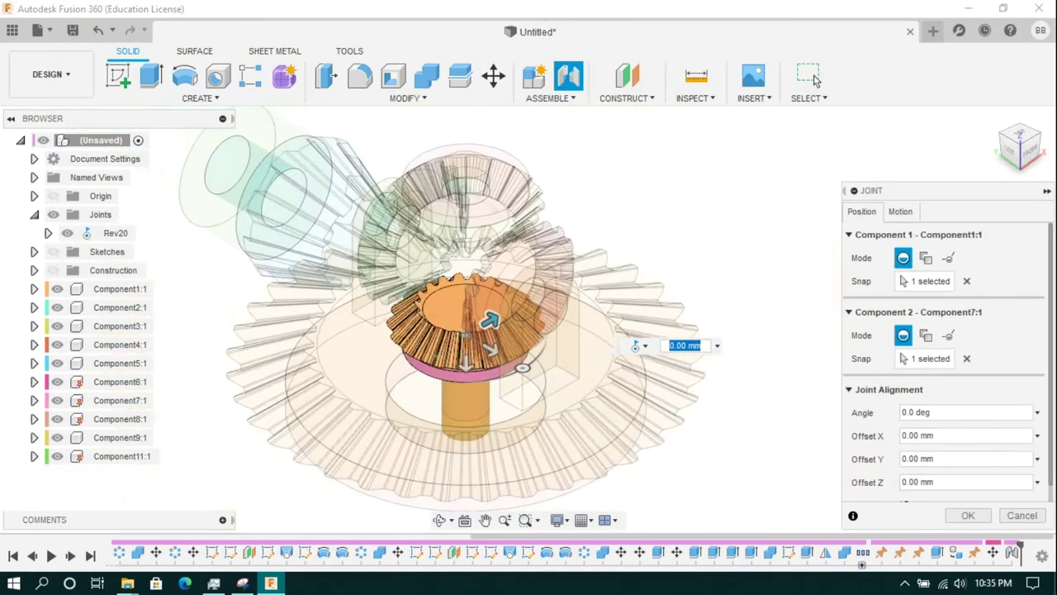
pyautogui.click(814, 79)
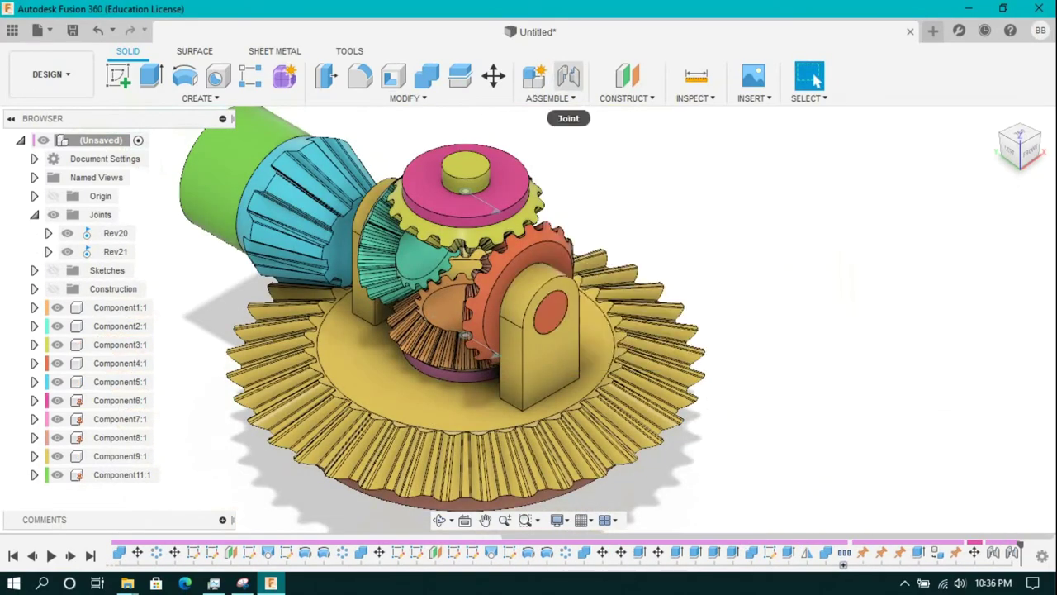
# Cancel a motion link and begin a joint between the orange gear and the large gear's upright
pyautogui.click(550, 98)
pyautogui.click(559, 229)
pyautogui.press('Escape')
pyautogui.press('j')
pyautogui.click(551, 313)
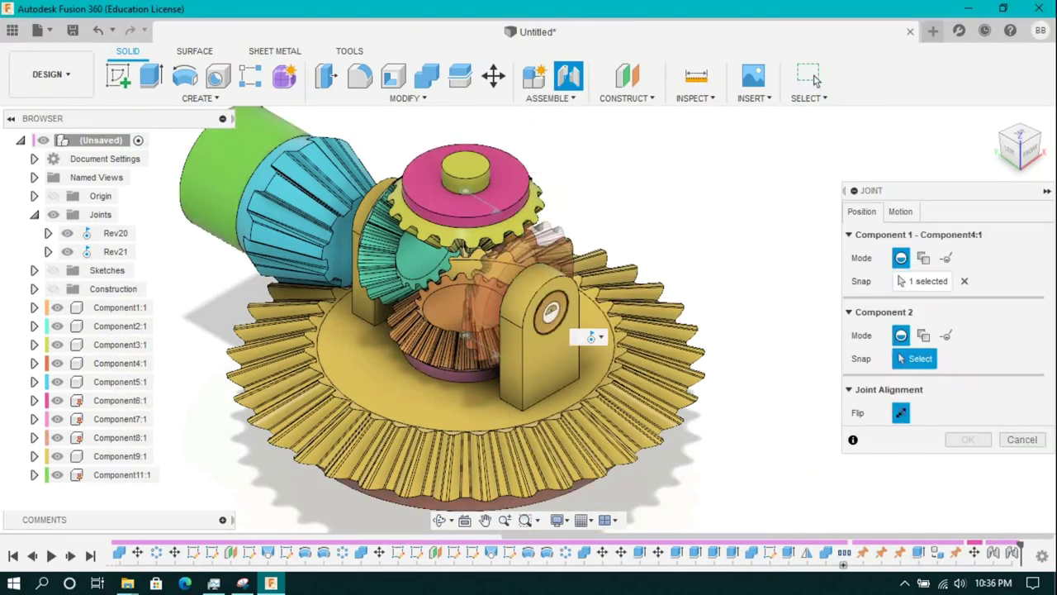
pyautogui.click(551, 312)
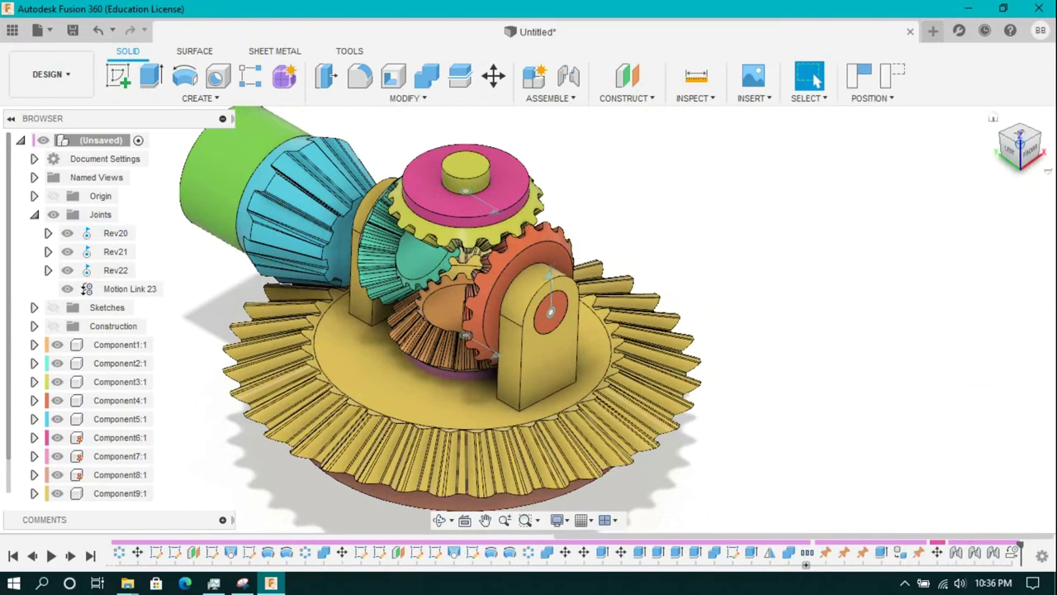
# Add a revolute joint between the large gear Component9 hub and the base disc centre
pyautogui.click(120, 493)
pyautogui.rightClick(120, 493)
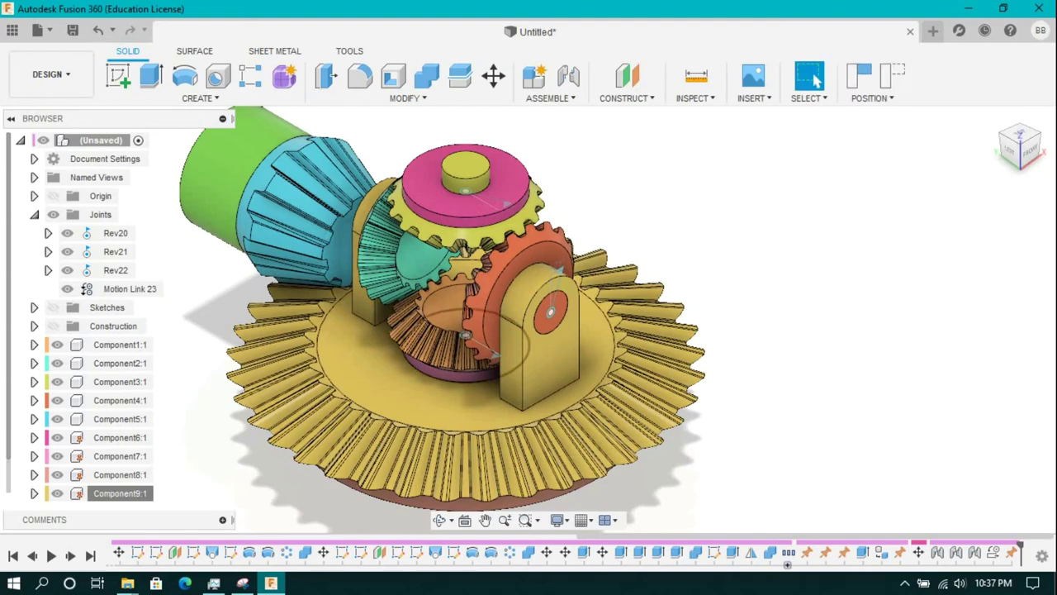
pyautogui.click(813, 78)
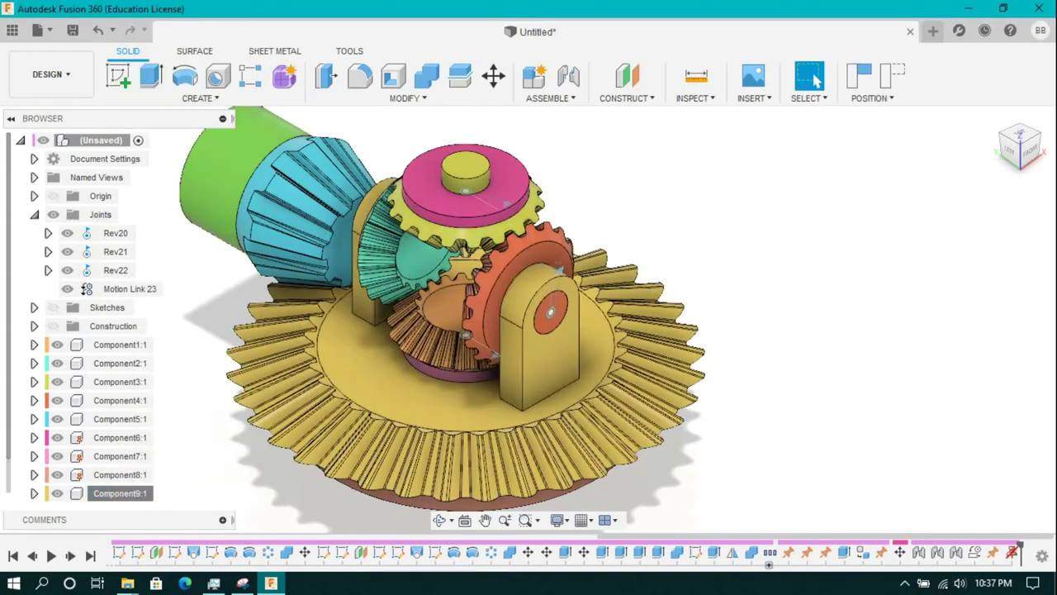
pyautogui.press('Return')
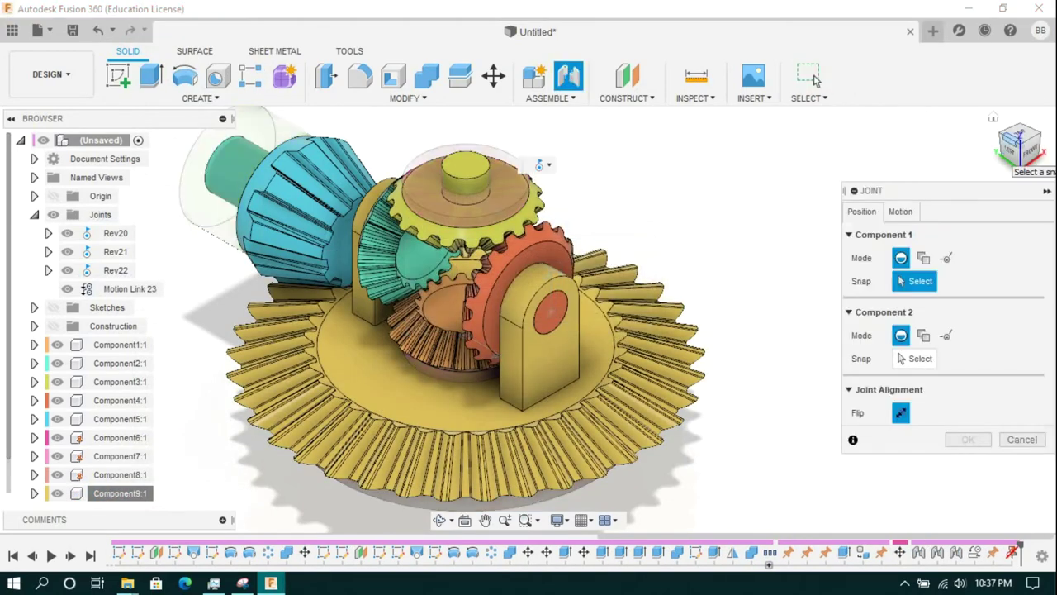
pyautogui.click(471, 432)
pyautogui.click(472, 431)
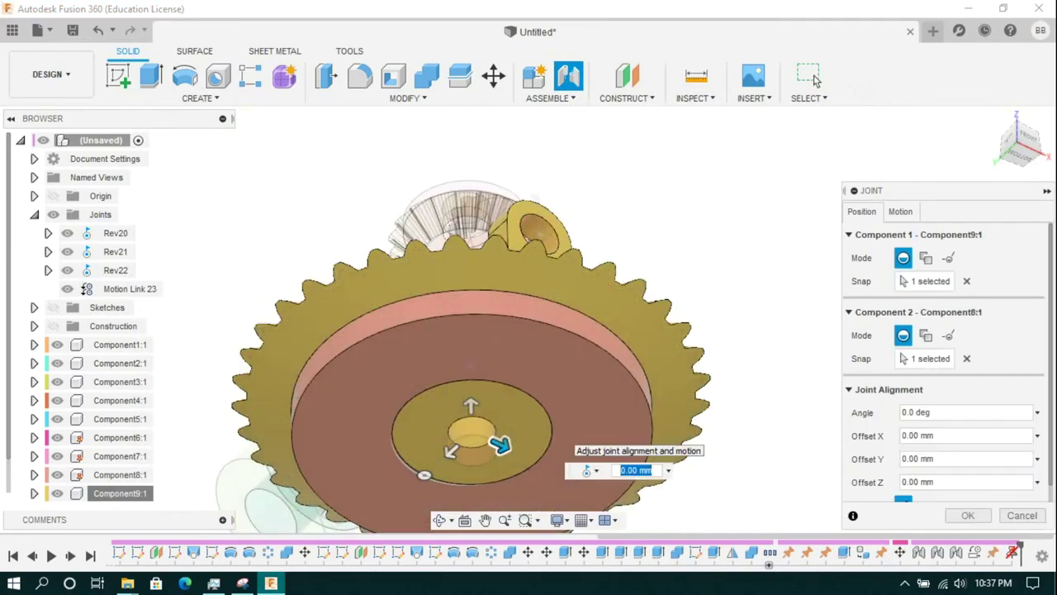
pyautogui.press('Return')
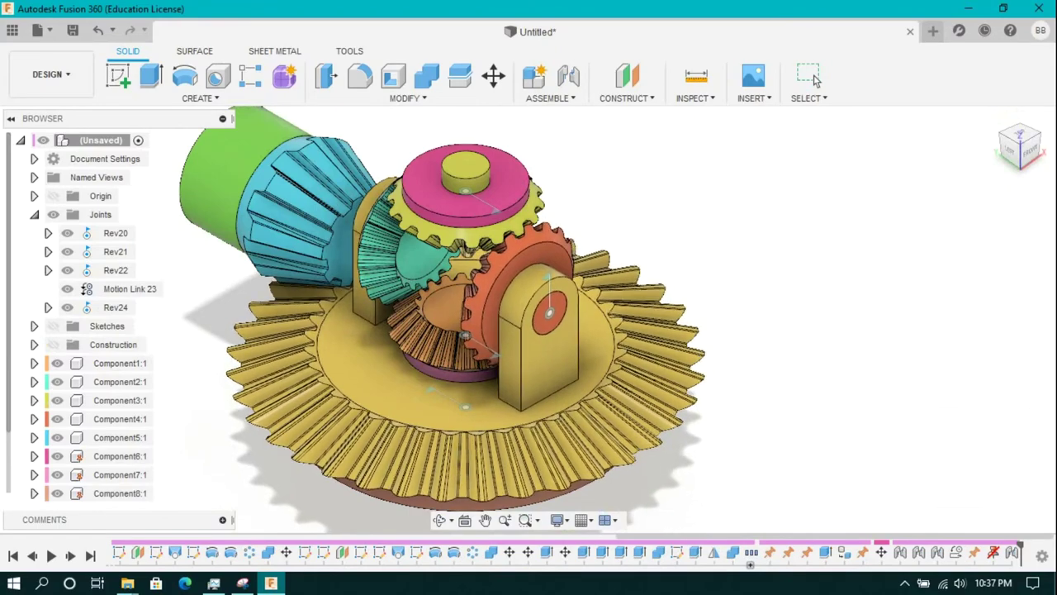
pyautogui.rightClick(130, 288)
# Delete Motion Link 23 and create Motion Link 25 tying Rev24 and Rev22 rotations
pyautogui.click(169, 376)
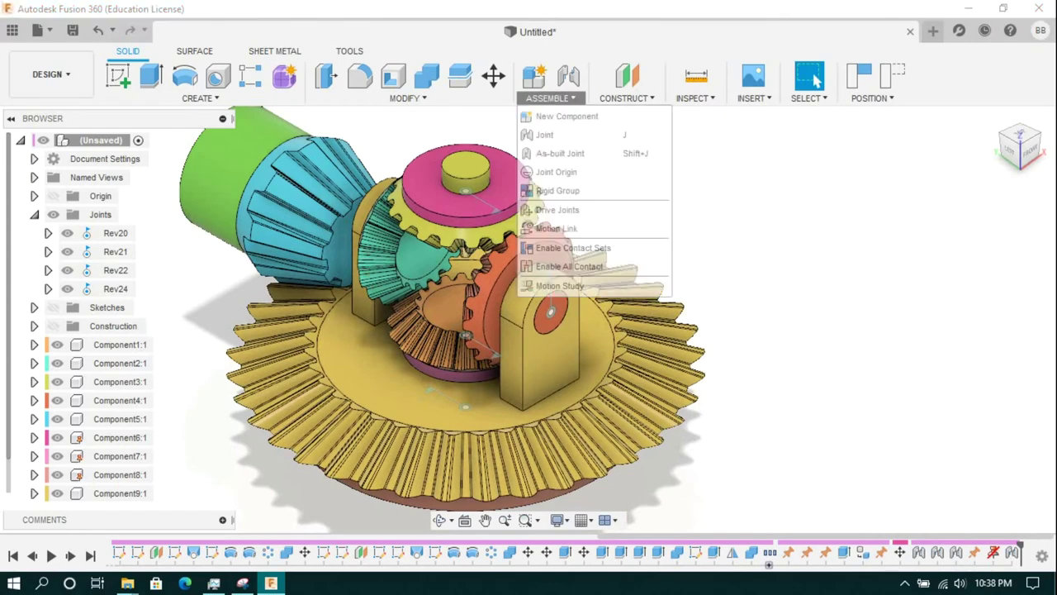
pyautogui.click(549, 98)
pyautogui.click(569, 229)
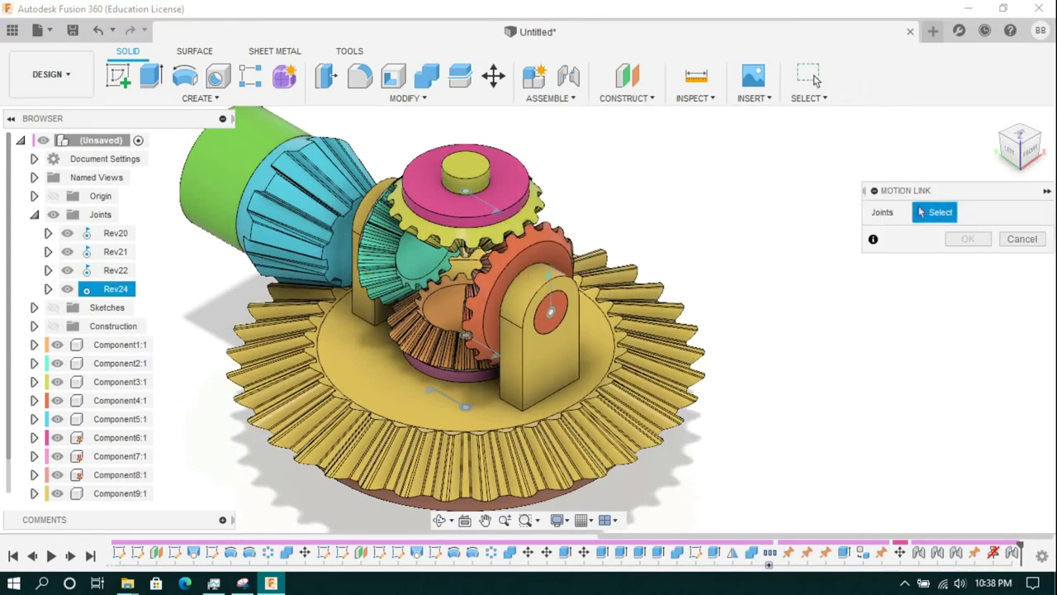
pyautogui.click(116, 288)
pyautogui.click(116, 271)
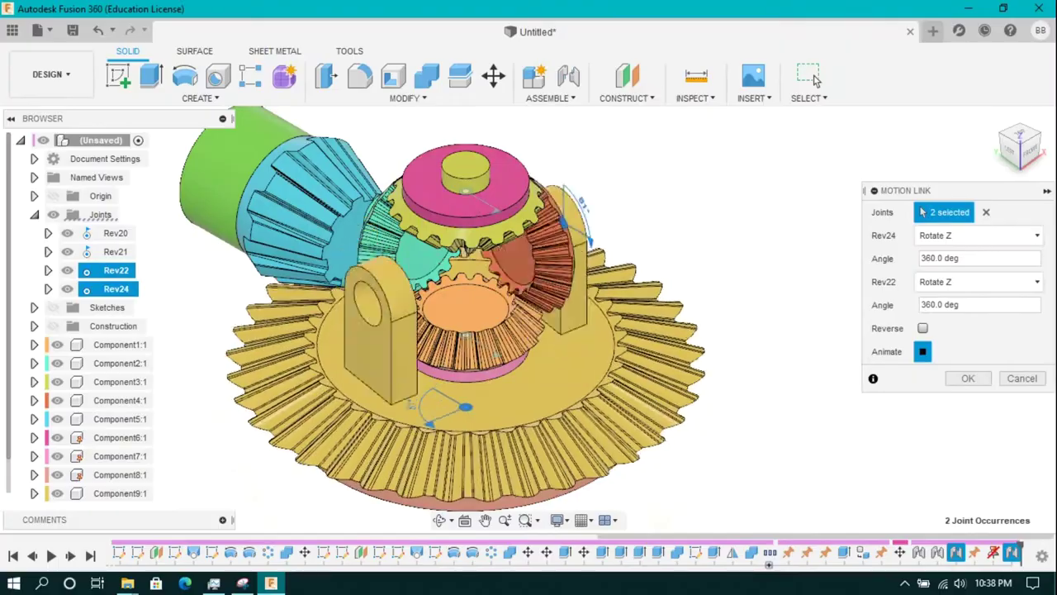
pyautogui.doubleClick(925, 304)
pyautogui.write('20')
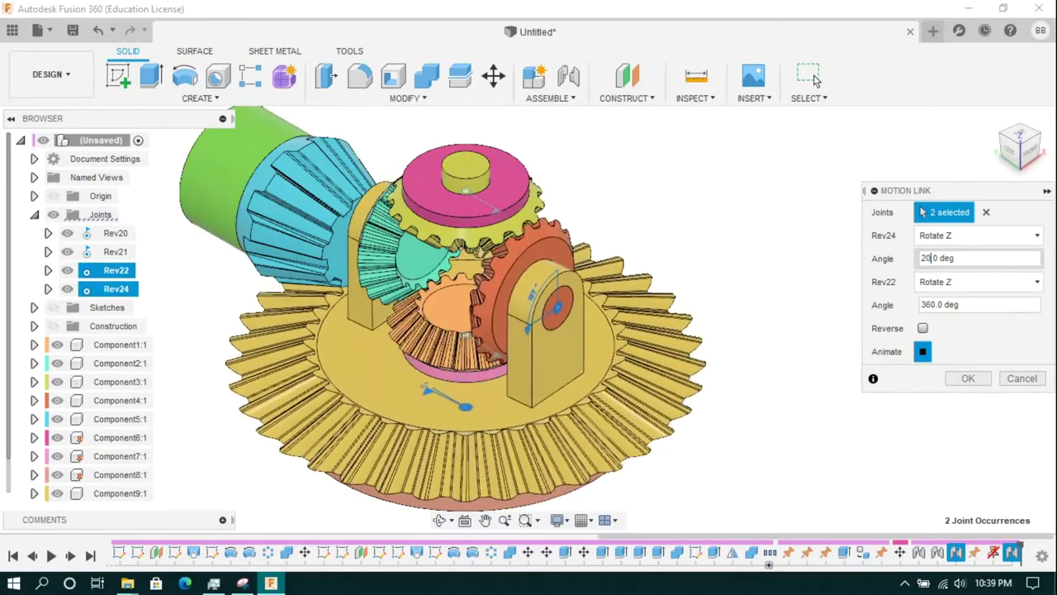
pyautogui.click(815, 80)
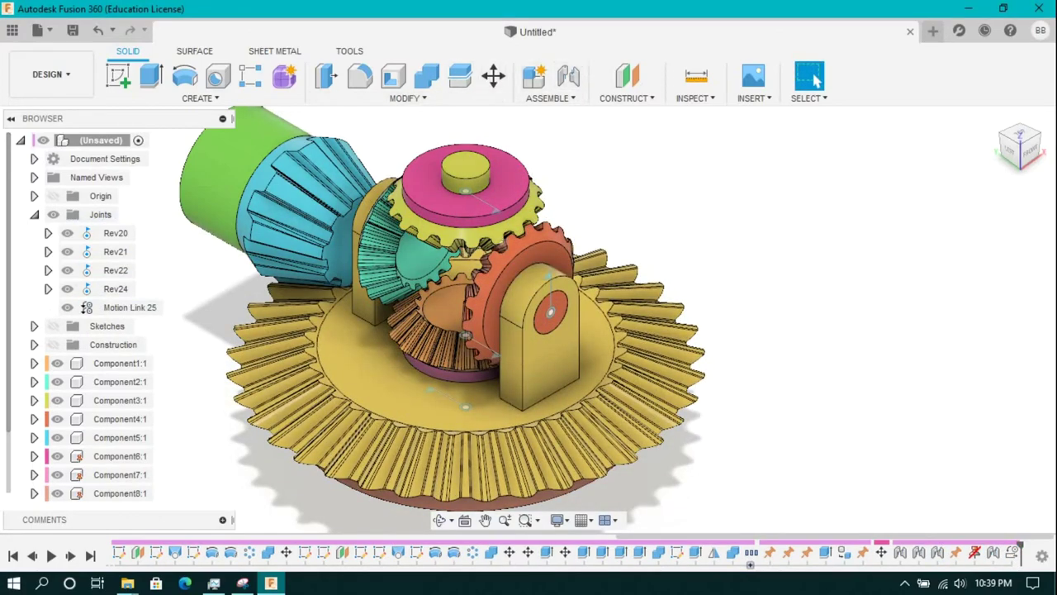
pyautogui.click(550, 97)
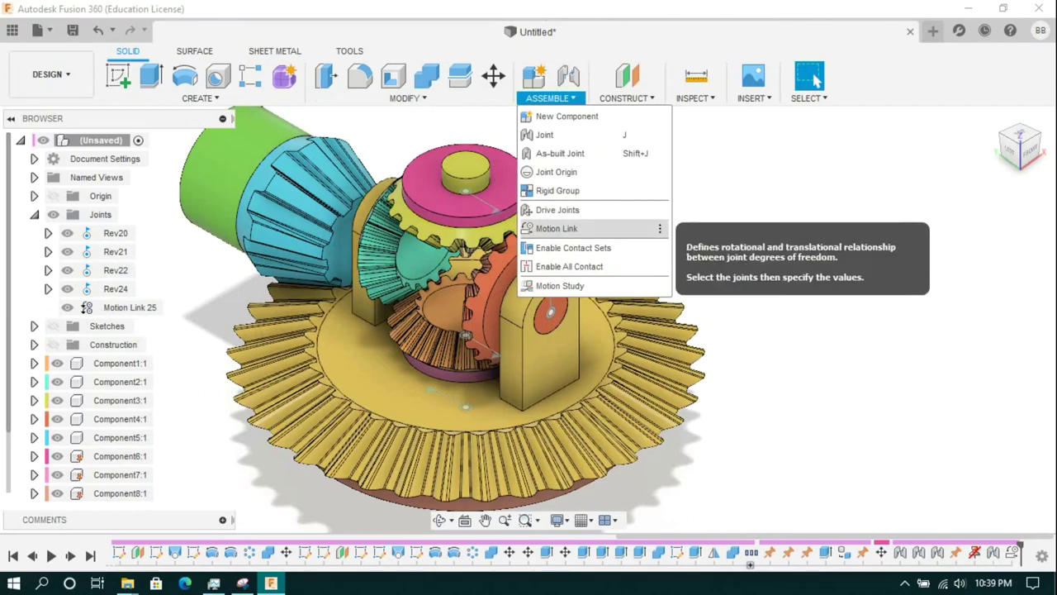
# Create Motion Link 27 driving Rev22 380 deg per 360 deg of Rev20
pyautogui.click(557, 228)
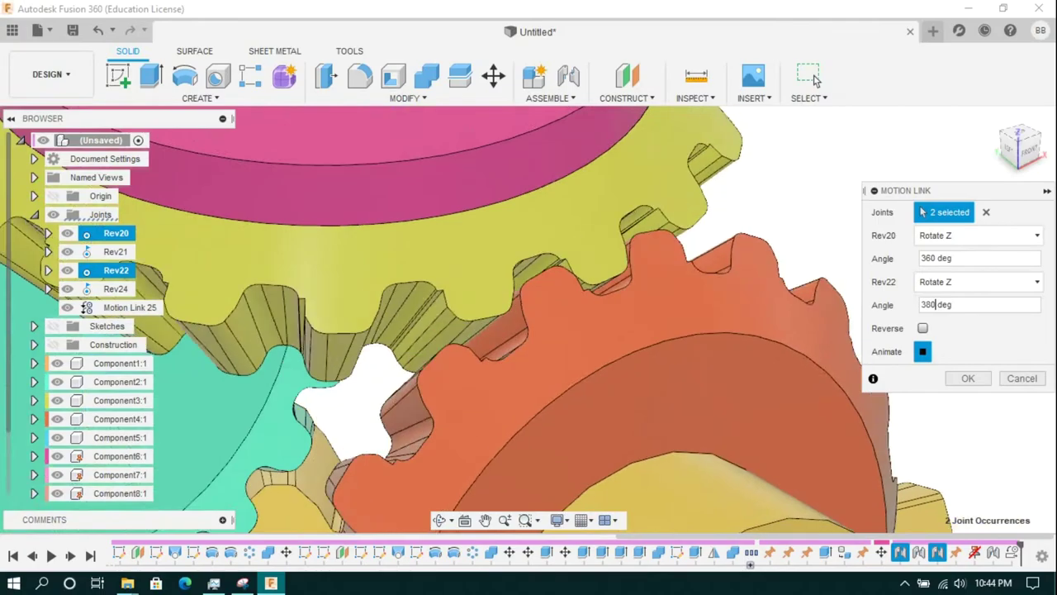
pyautogui.press('Return')
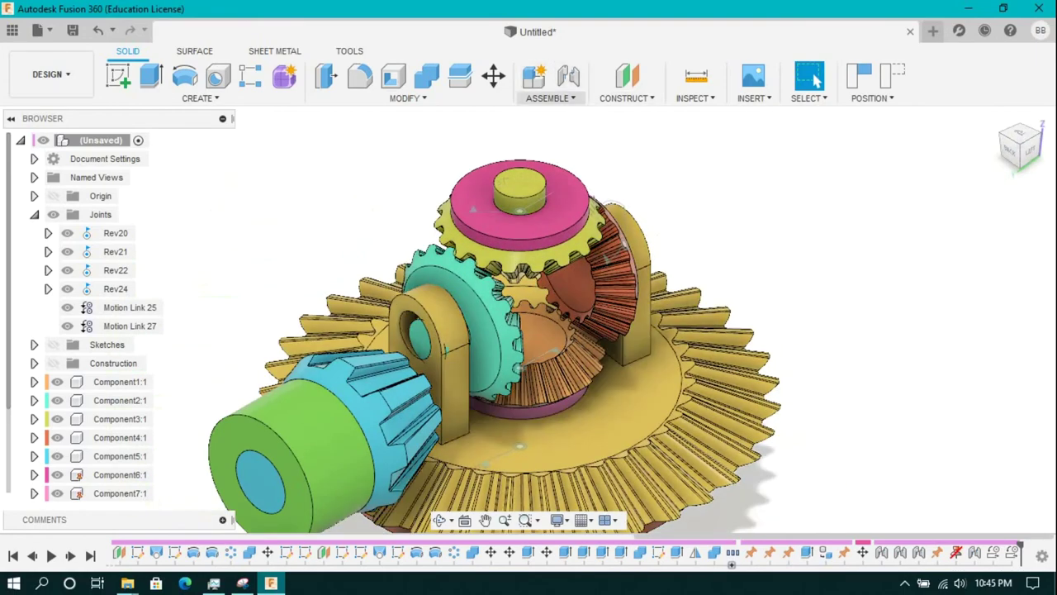
pyautogui.press('j')
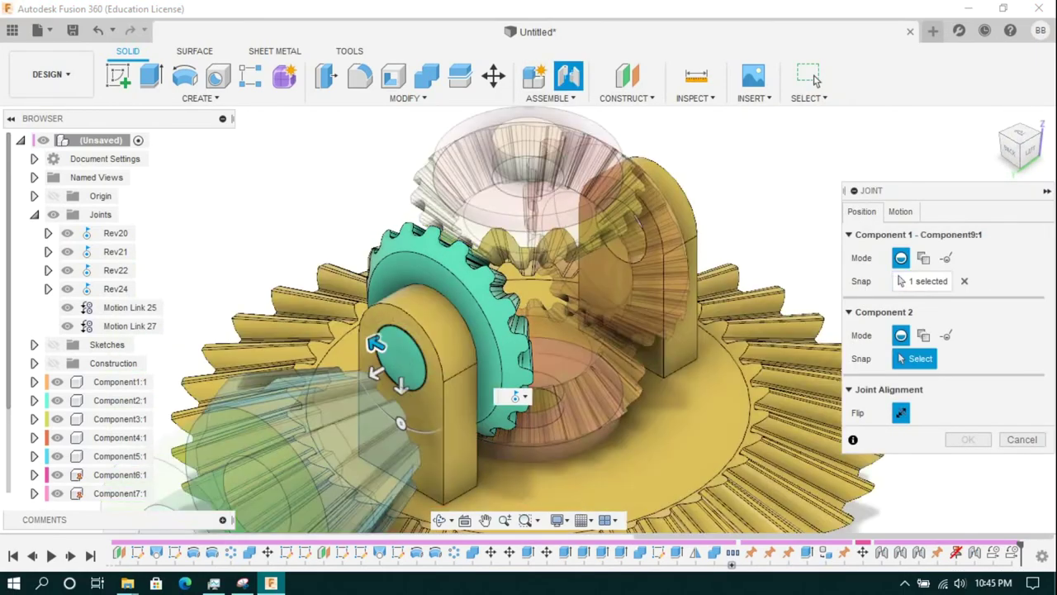
# Complete revolute joint Rev28 for the teal gear, then try a Rev20–Rev21 motion link and close it
pyautogui.press('Return')
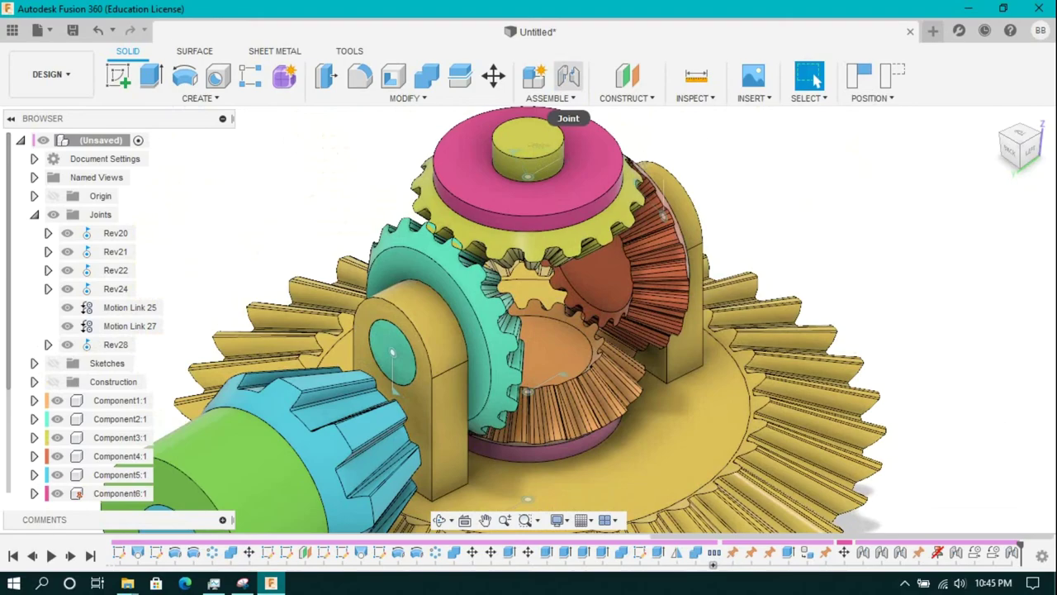
pyautogui.click(550, 97)
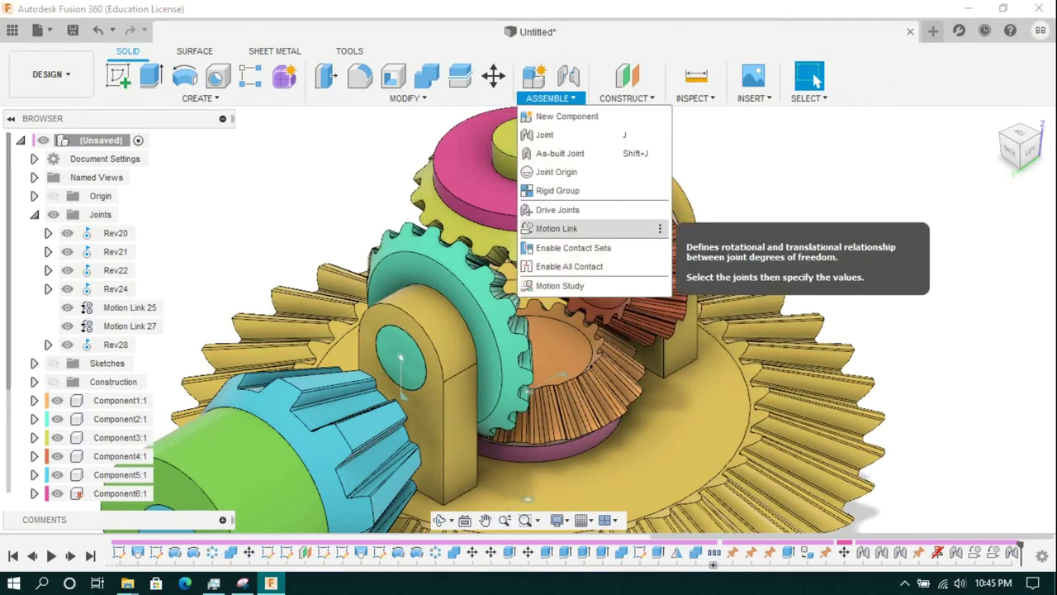
pyautogui.click(566, 227)
pyautogui.click(116, 233)
pyautogui.click(115, 251)
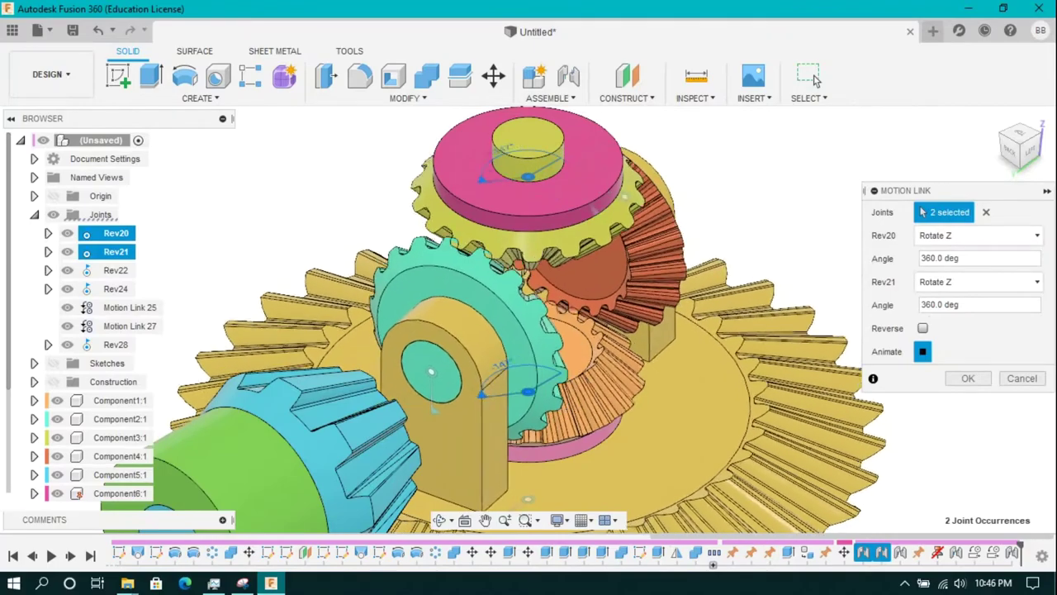
pyautogui.click(942, 304)
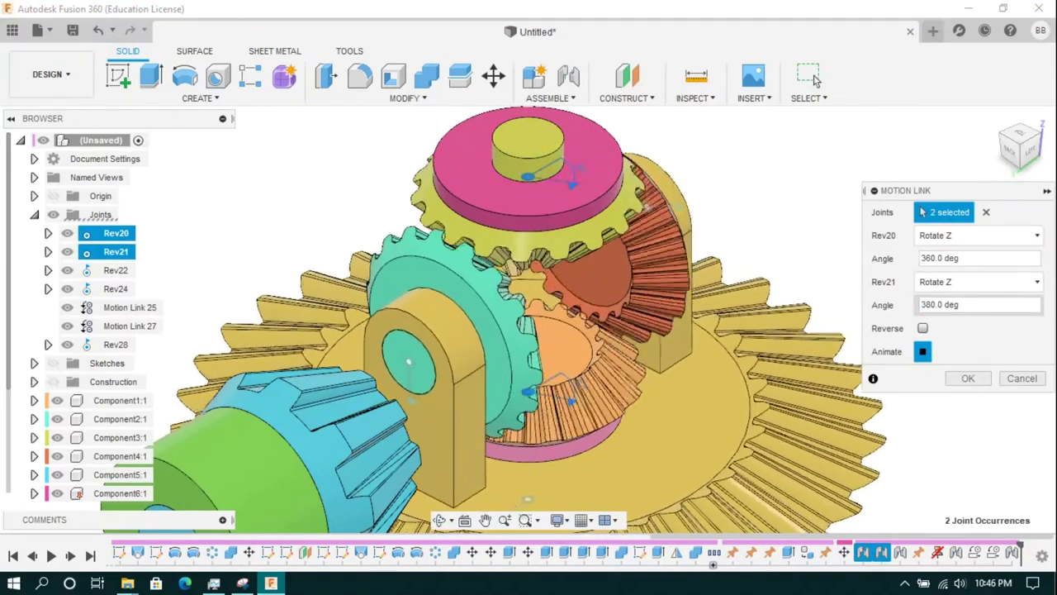
pyautogui.press('Return')
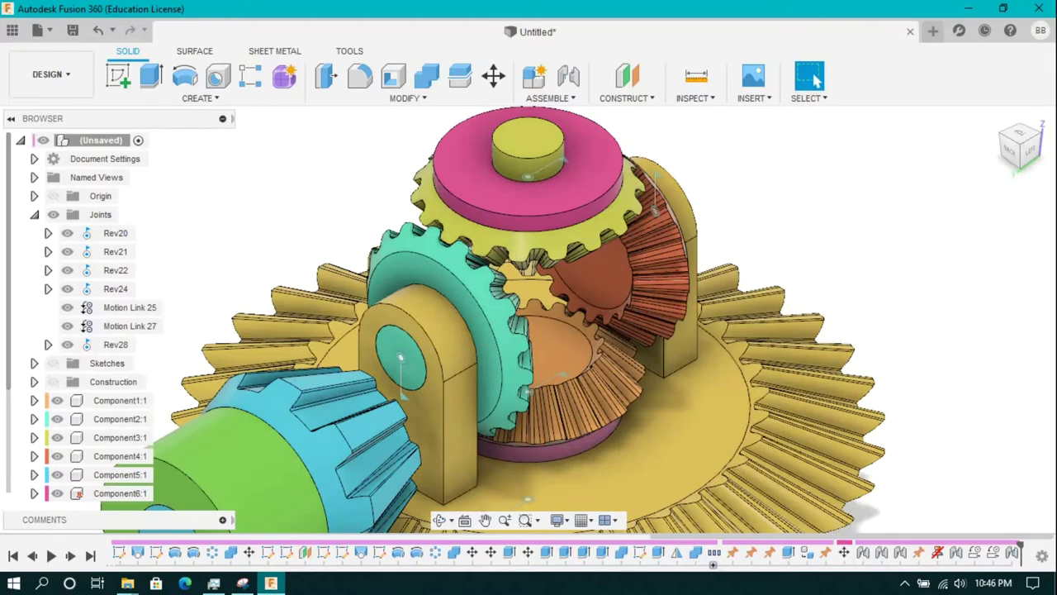
pyautogui.click(550, 98)
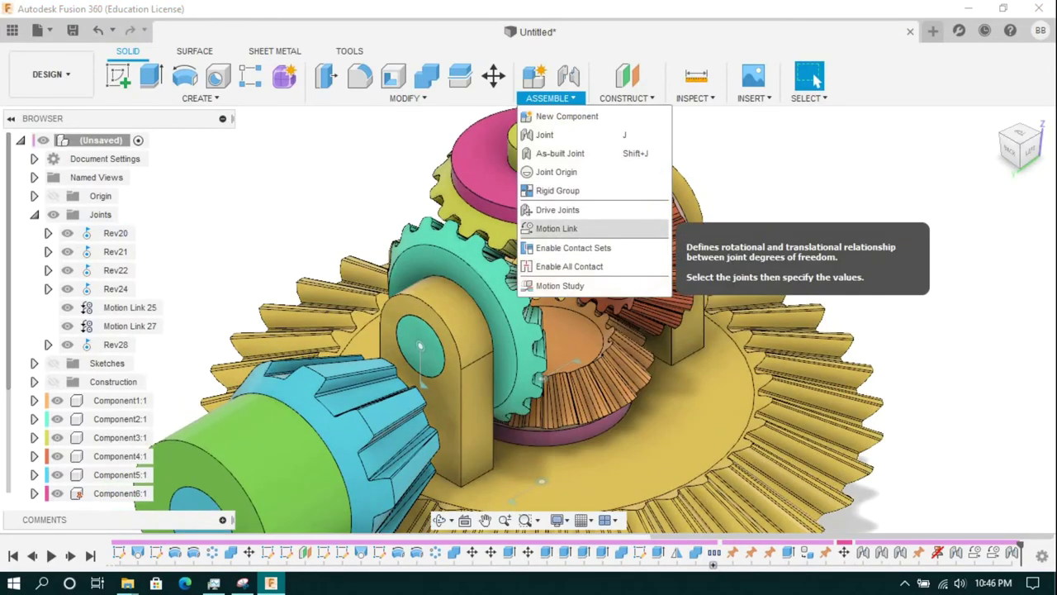
# Create a motion link between revolute joints Rev20 and Rev28
pyautogui.click(557, 228)
pyautogui.click(116, 232)
pyautogui.click(116, 345)
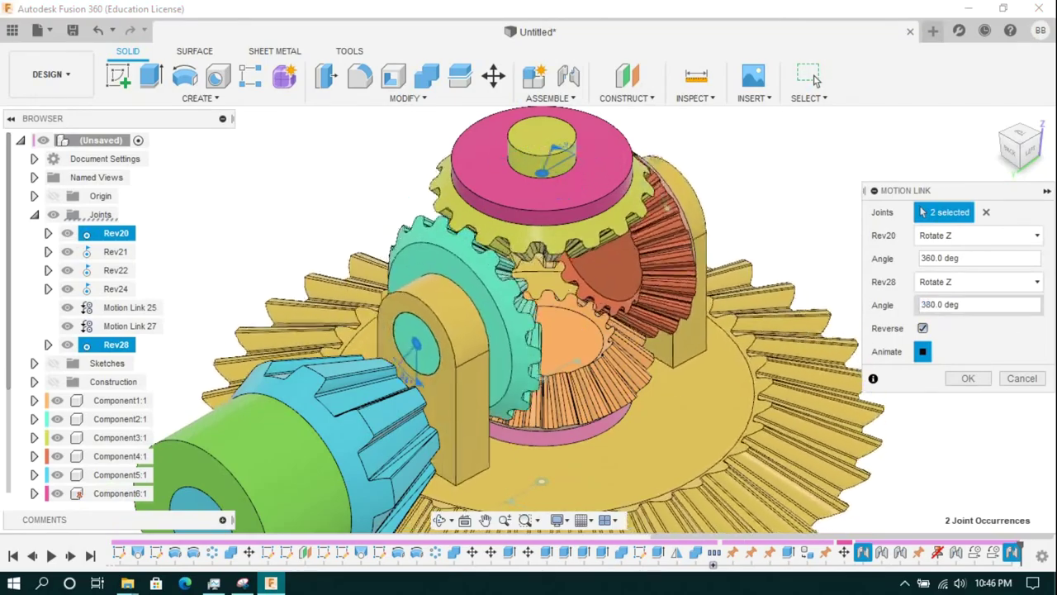
pyautogui.press('Return')
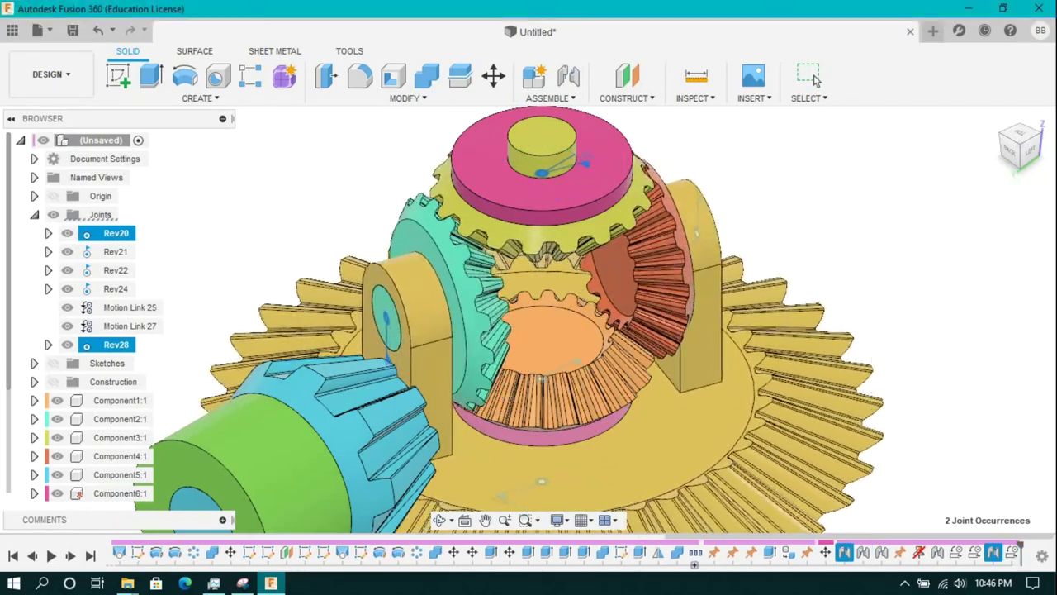
# Add a second motion link tying Rev28 to Rev21, entering 380 deg for Rev28
pyautogui.click(550, 97)
pyautogui.click(556, 228)
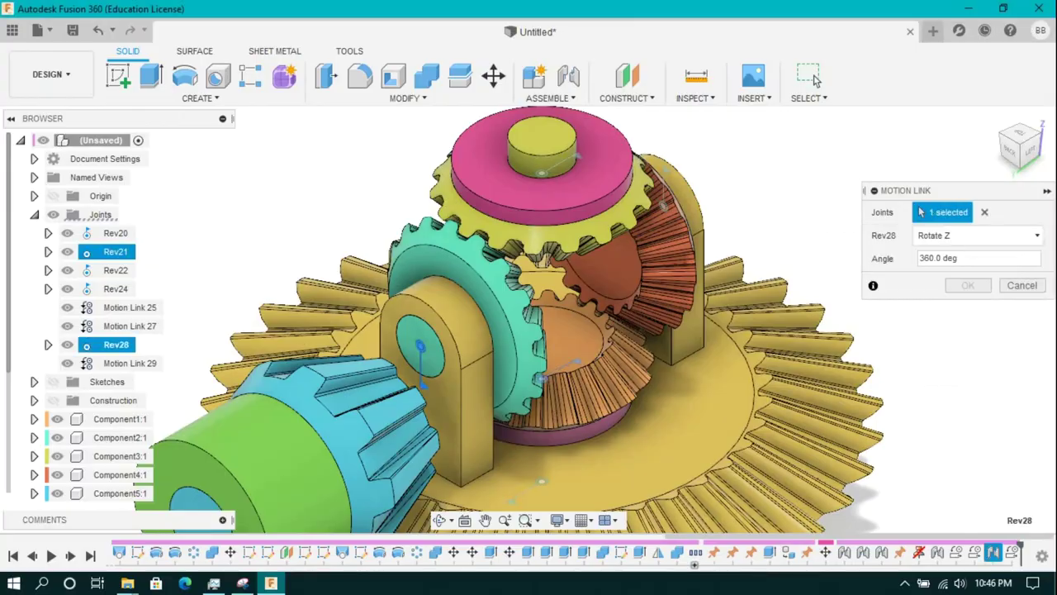
pyautogui.write('380')
pyautogui.press('Tab')
pyautogui.press('Tab')
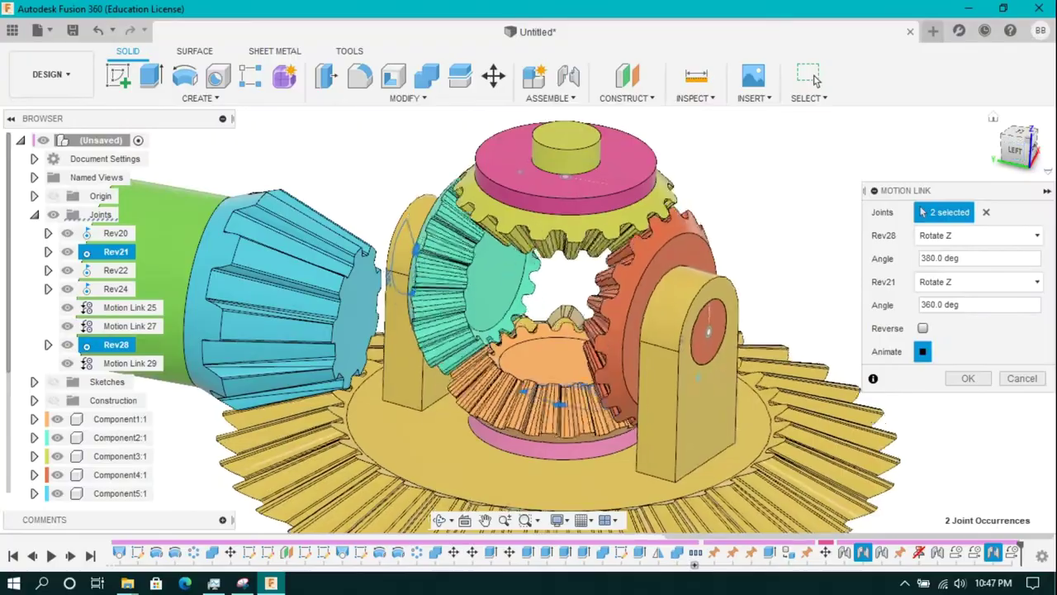
pyautogui.hotkey('shift', 'Tab')
pyautogui.hotkey('shift', 'Tab')
pyautogui.hotkey('shift', 'Tab')
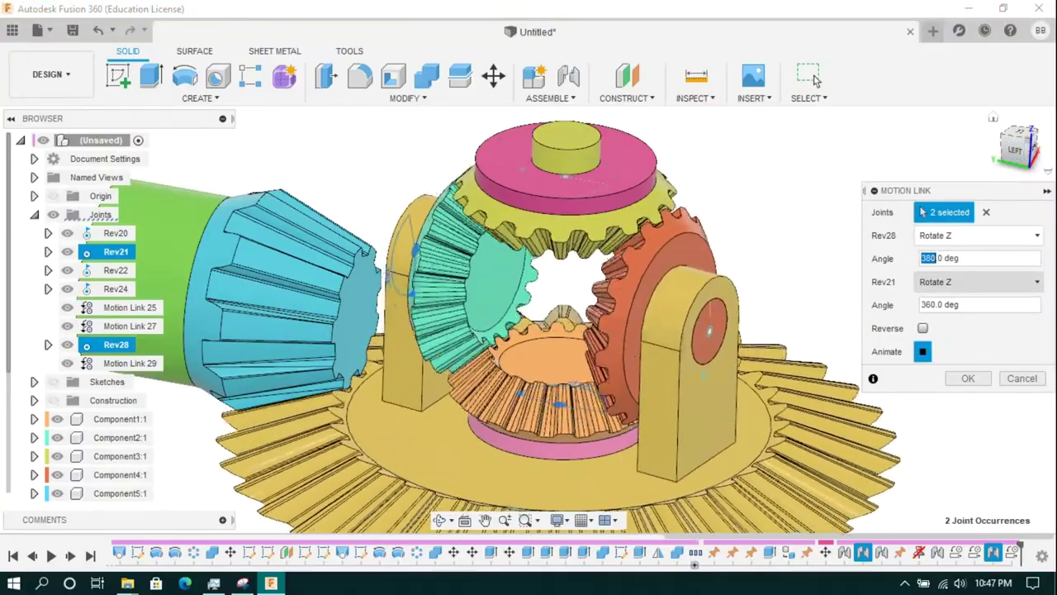
pyautogui.press('Tab')
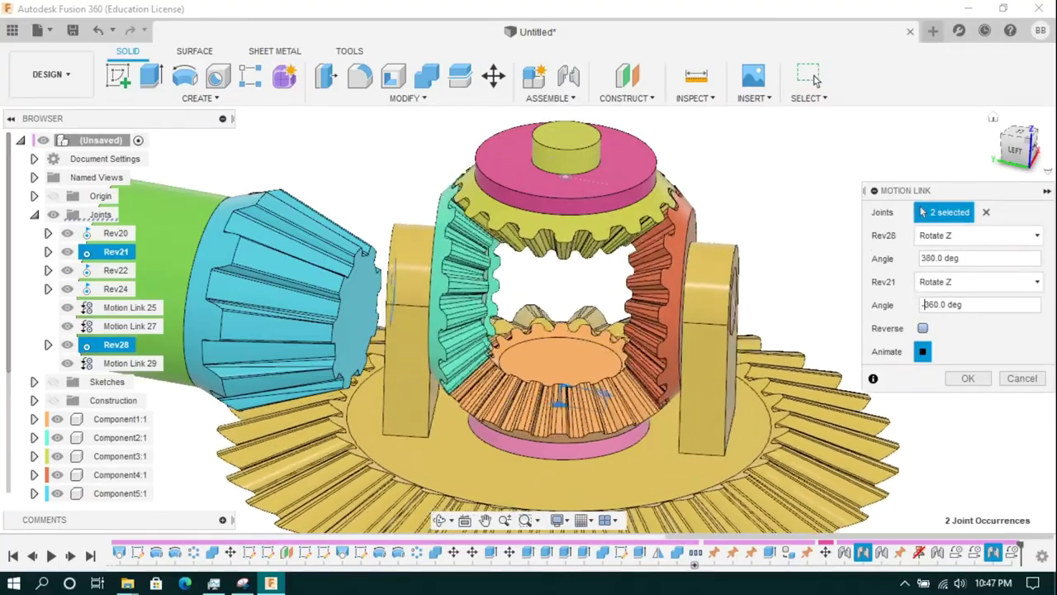
pyautogui.press('Return')
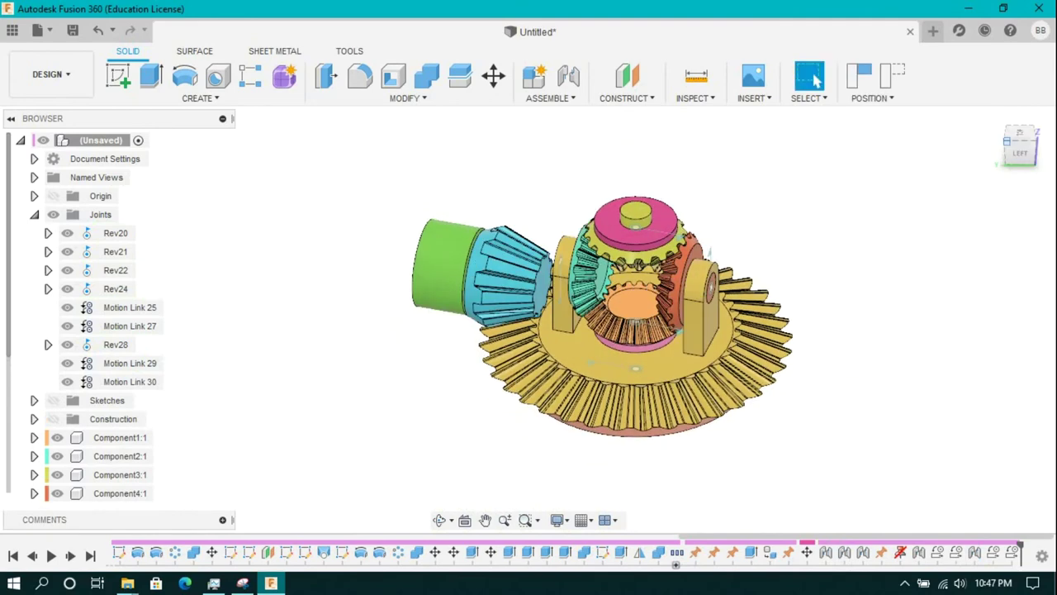
# Create revolute joint Rev31 on the pinion shaft
pyautogui.press('j')
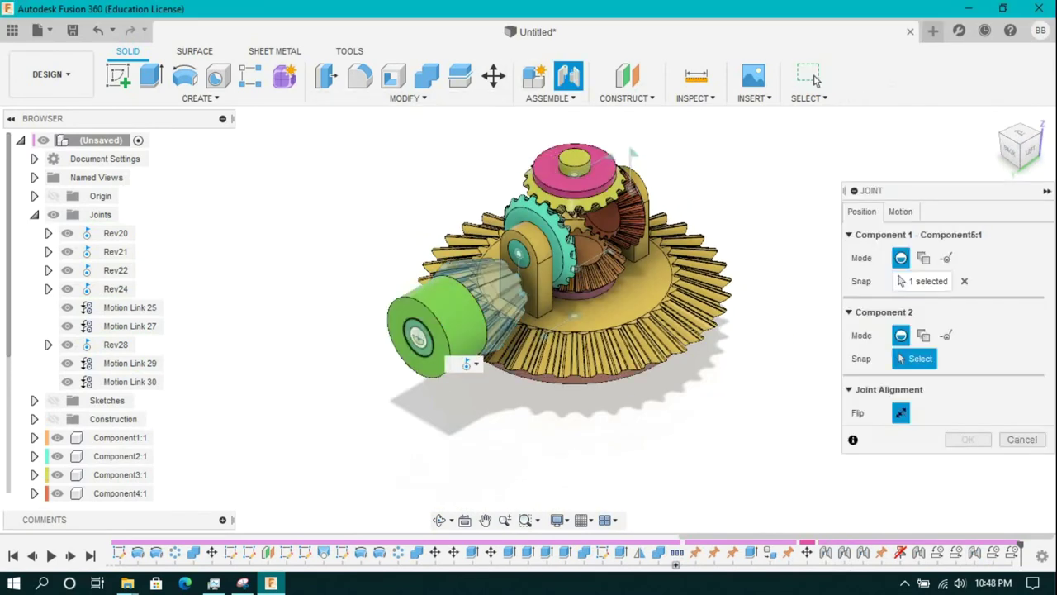
pyautogui.click(629, 149)
pyautogui.press('Return')
pyautogui.press('j')
pyautogui.click(1022, 439)
# Link Rev31 to Rev24 with reversed rotation, setting Rev24's angle to 90 deg
pyautogui.click(551, 97)
pyautogui.click(557, 229)
pyautogui.click(628, 142)
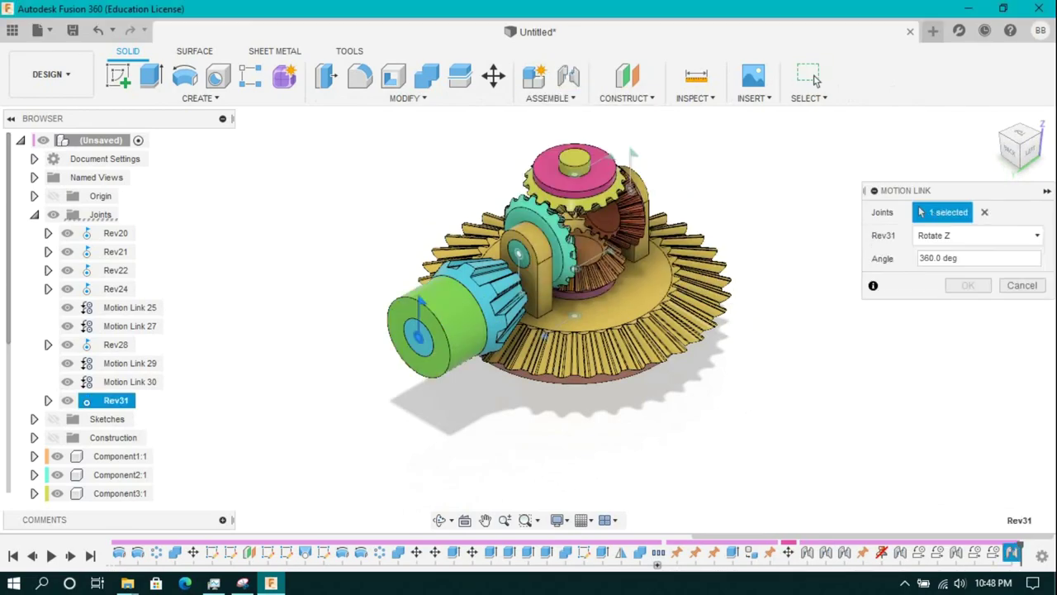
pyautogui.click(629, 150)
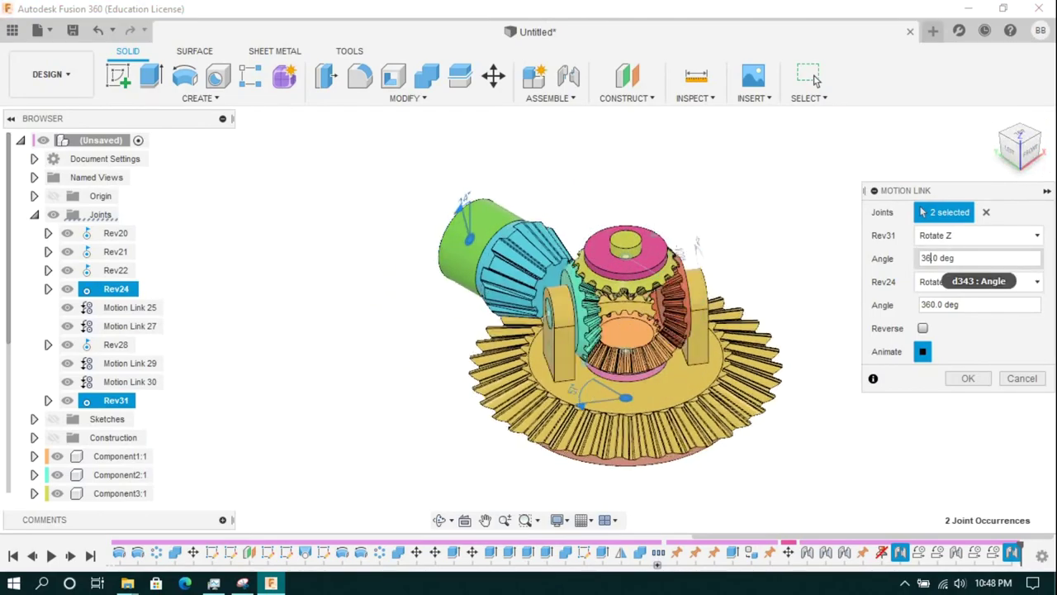
pyautogui.doubleClick(928, 305)
pyautogui.write('9')
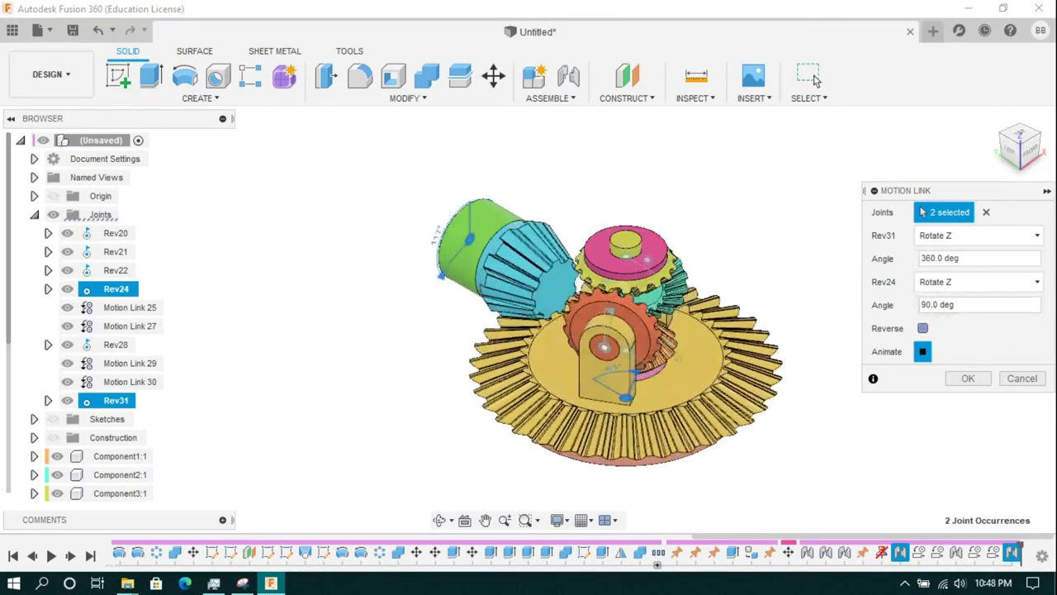
pyautogui.click(923, 328)
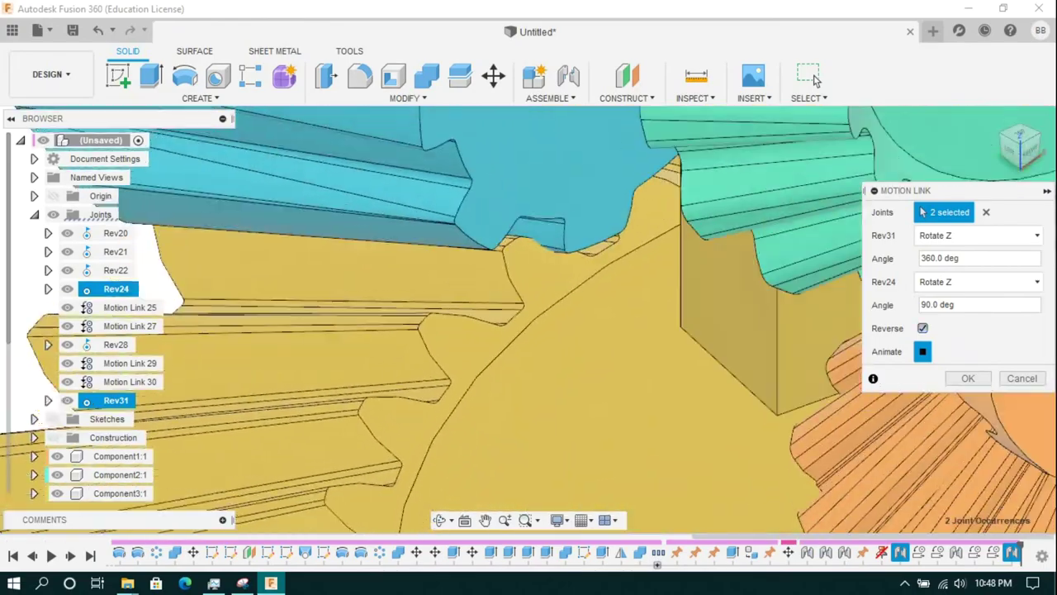
pyautogui.press('Return')
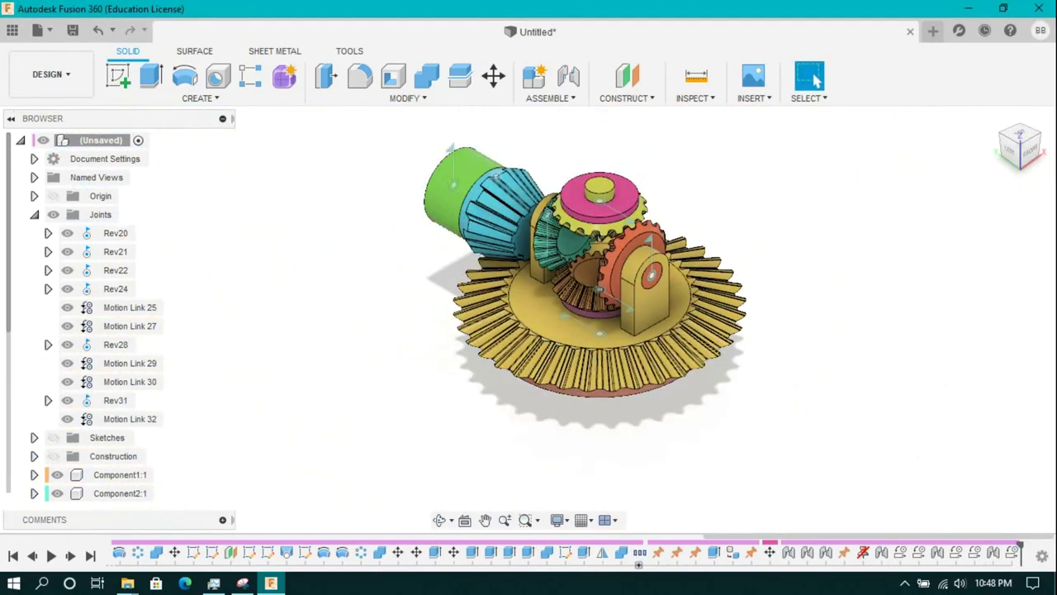